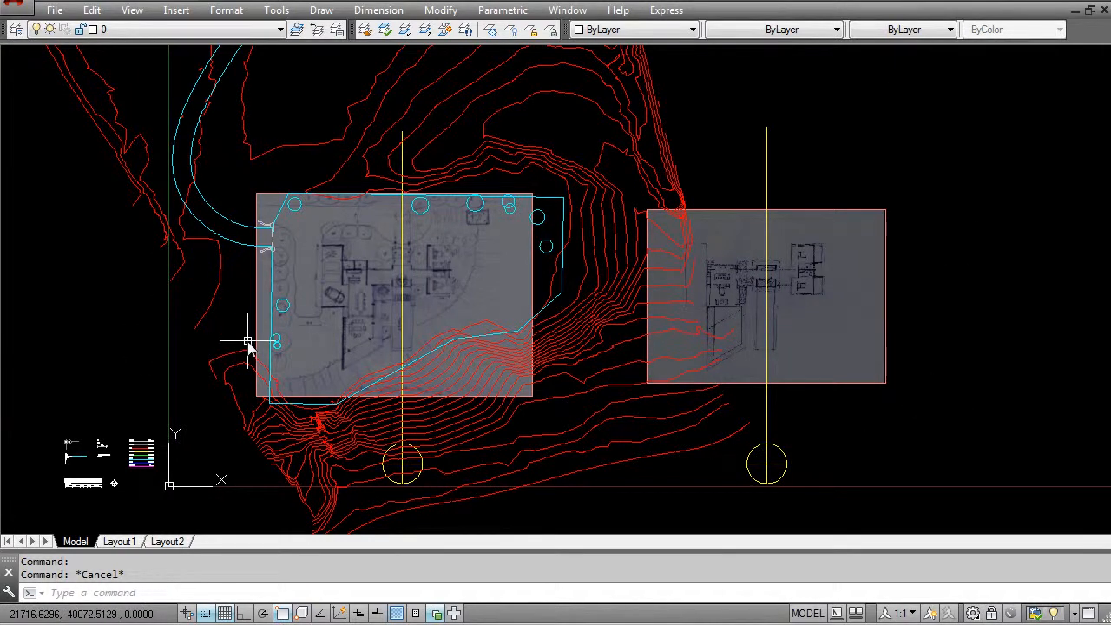
pyautogui.scroll(2, 396, 310)
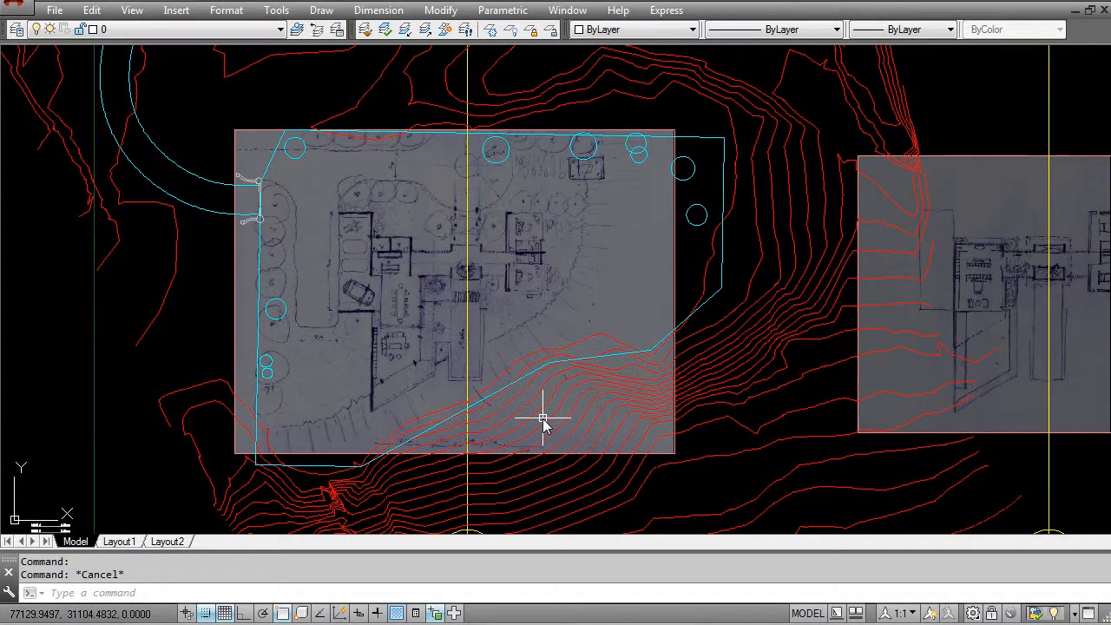
pyautogui.scroll(-2, 590, 374)
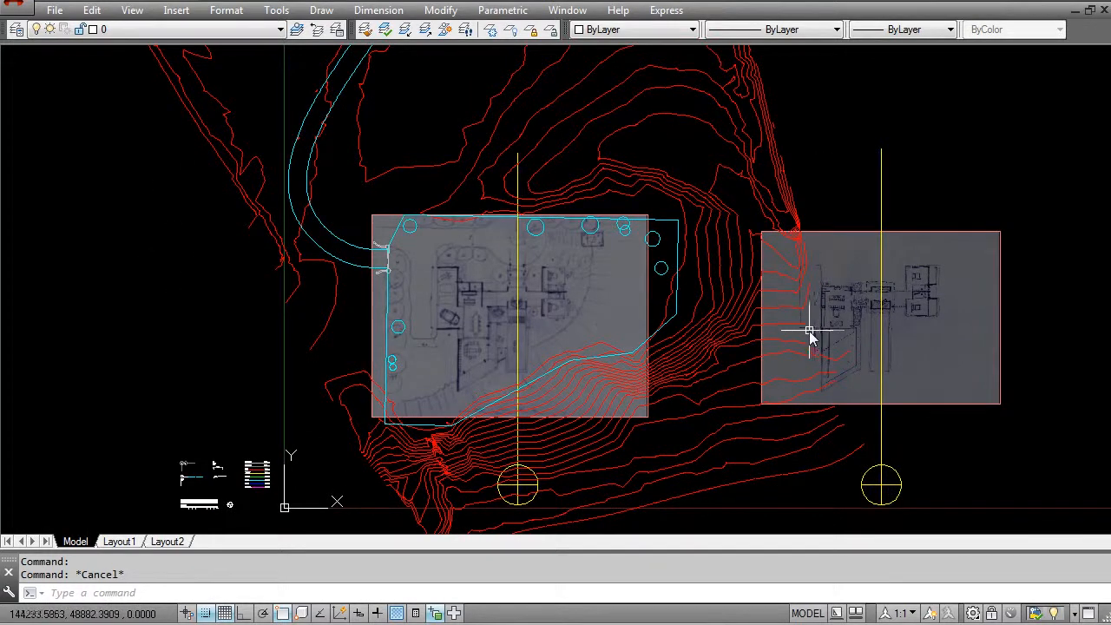
pyautogui.scroll(2, 665, 248)
pyautogui.click(658, 254)
pyautogui.click(649, 241)
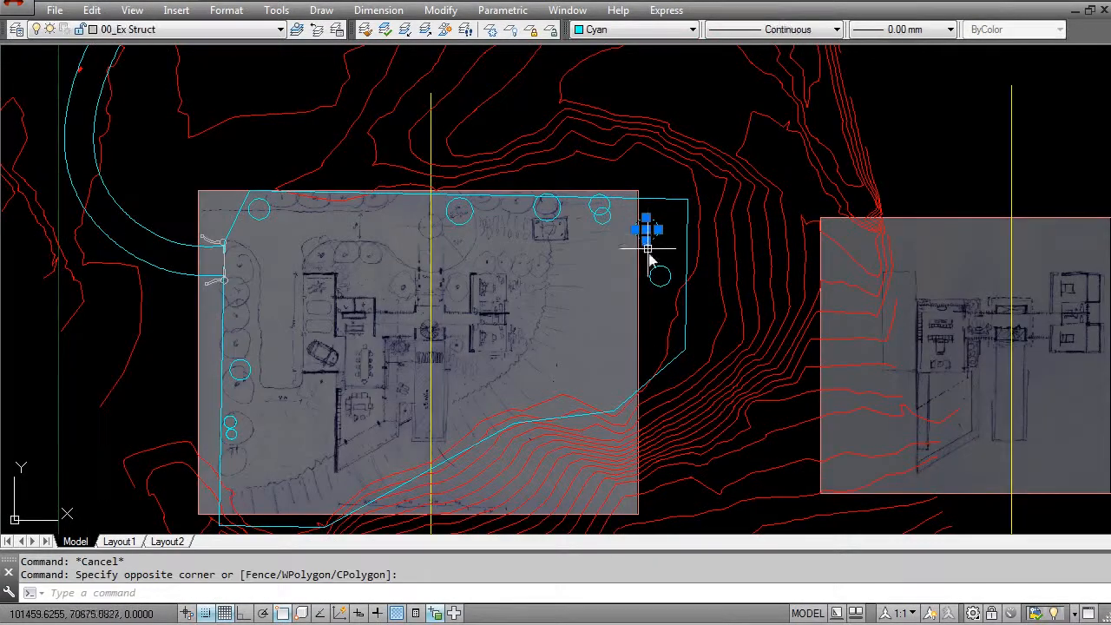
pyautogui.press('Escape')
pyautogui.scroll(-2, 665, 269)
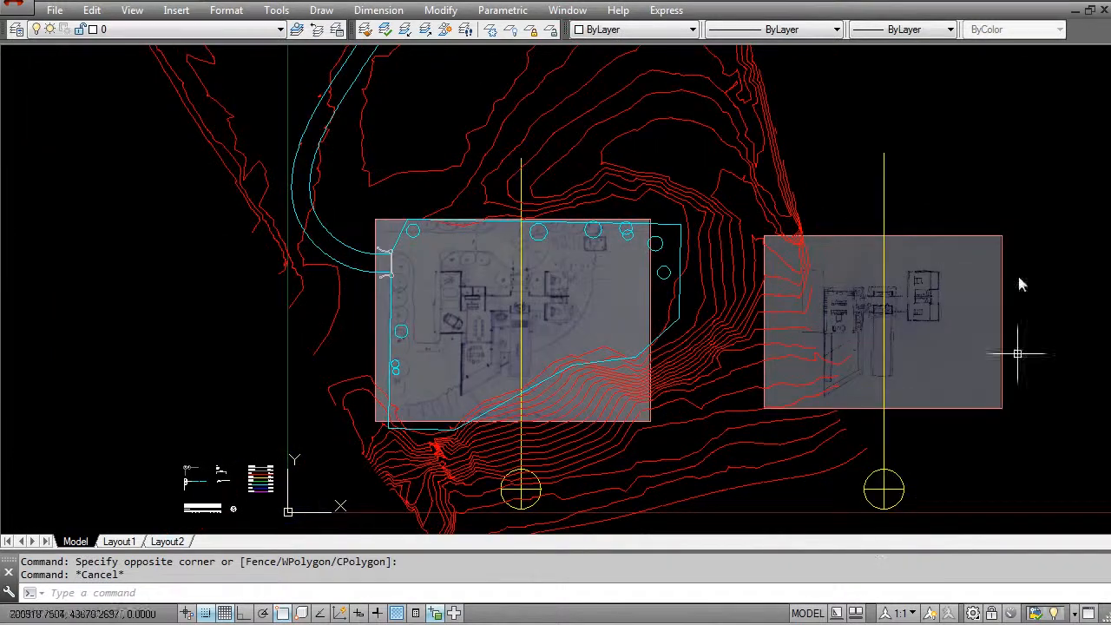
# - Turn off the red contour-line layer and the 00_Ex Struct layer, keeping the site boundary and the scanned sketches displayed
pyautogui.moveTo(540, 482); pyautogui.dragTo(452, 441, button='middle')
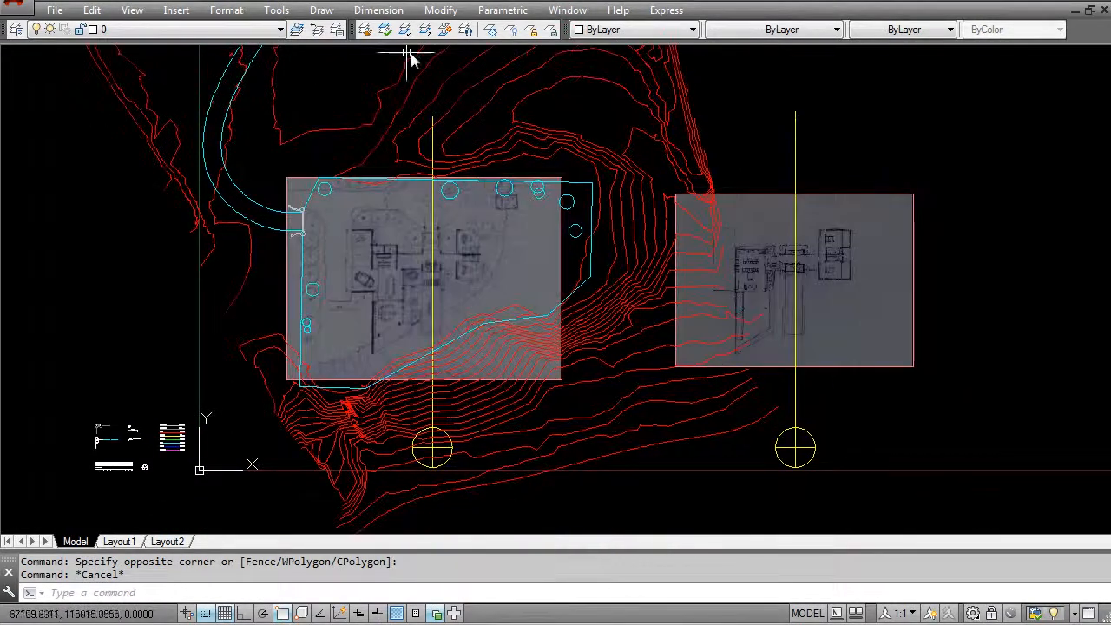
pyautogui.click(511, 31)
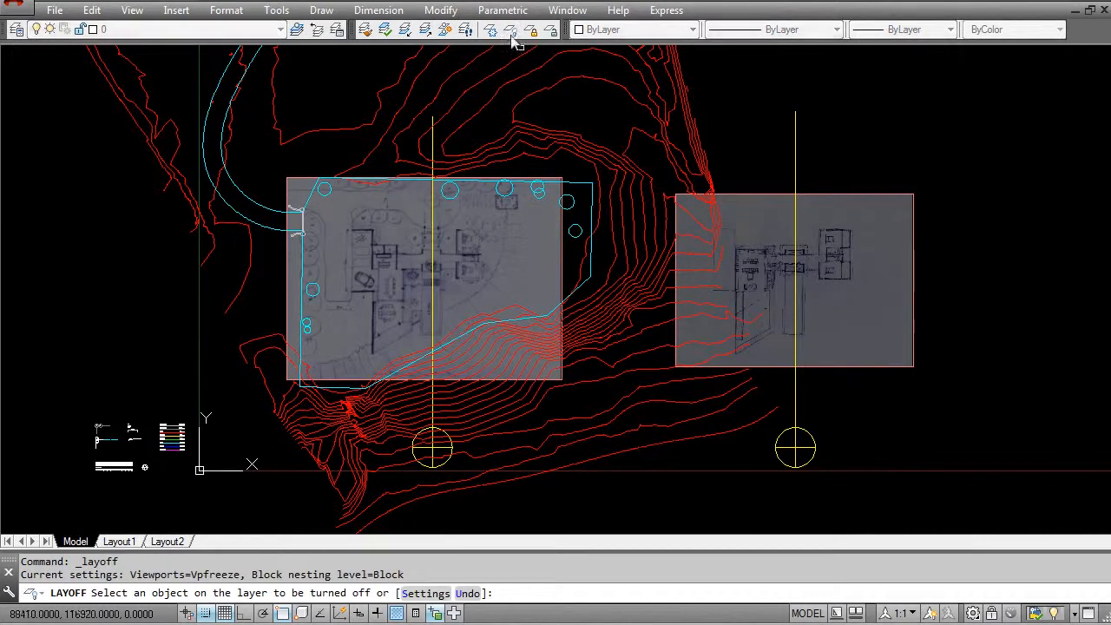
pyautogui.click(522, 126)
pyautogui.click(584, 183)
pyautogui.click(577, 228)
pyautogui.moveTo(252, 388); pyautogui.dragTo(325, 385, button='middle')
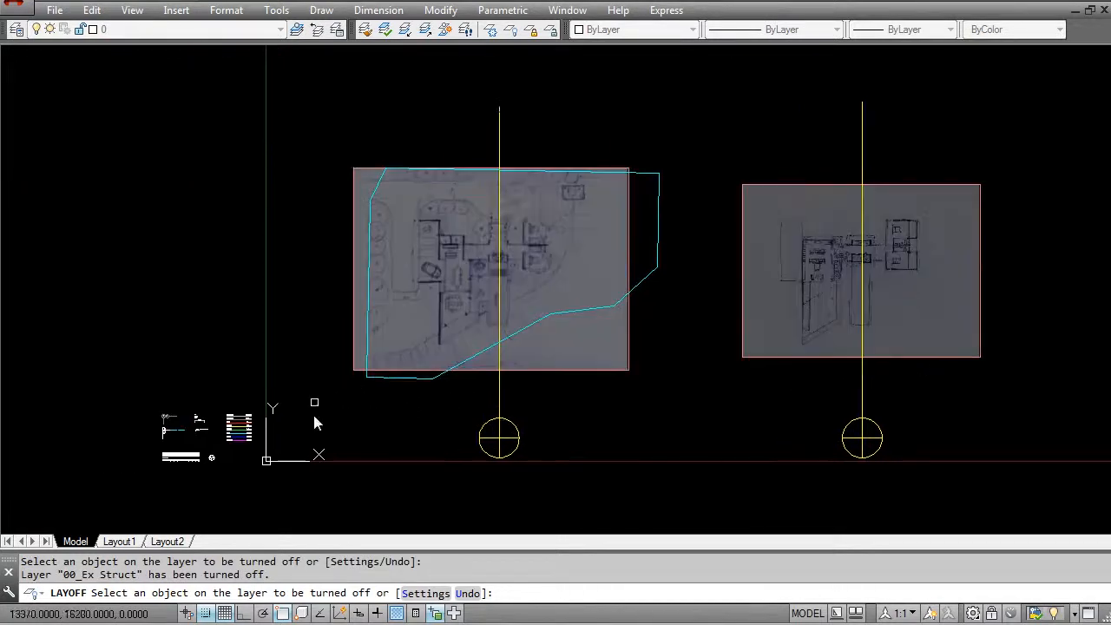
pyautogui.moveTo(499, 235); pyautogui.dragTo(430, 295, button='middle')
pyautogui.press('Escape')
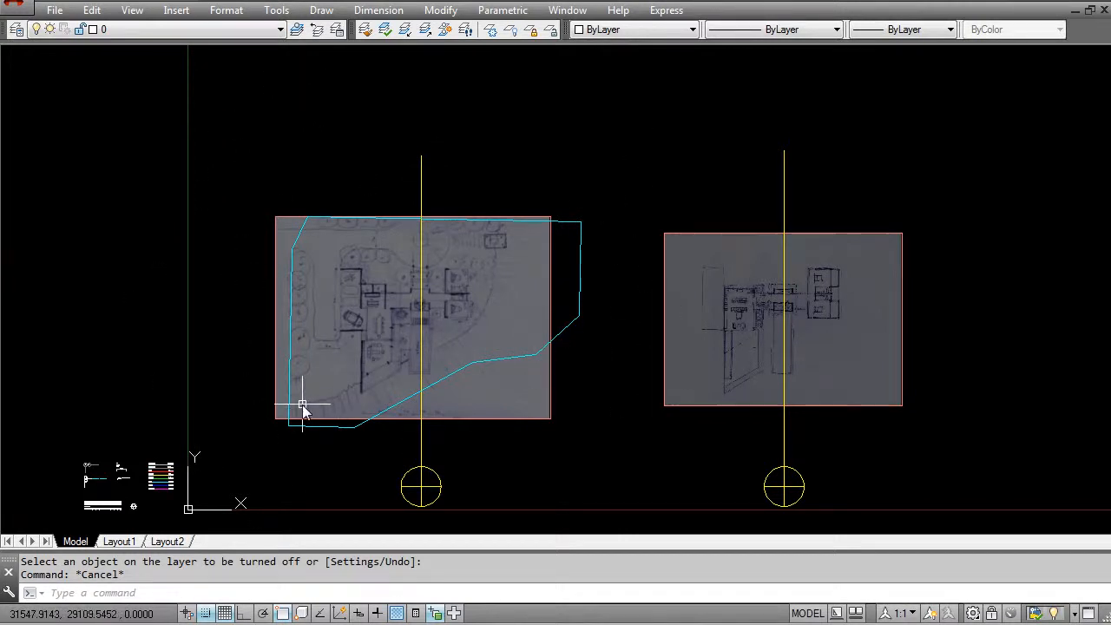
# - Copy the A and 1 grid markers with their dashed lines from the symbol legend to just above the larger scanned site plan
pyautogui.moveTo(99, 479); pyautogui.dragTo(286, 324, button='middle')
pyautogui.scroll(5, 280, 322)
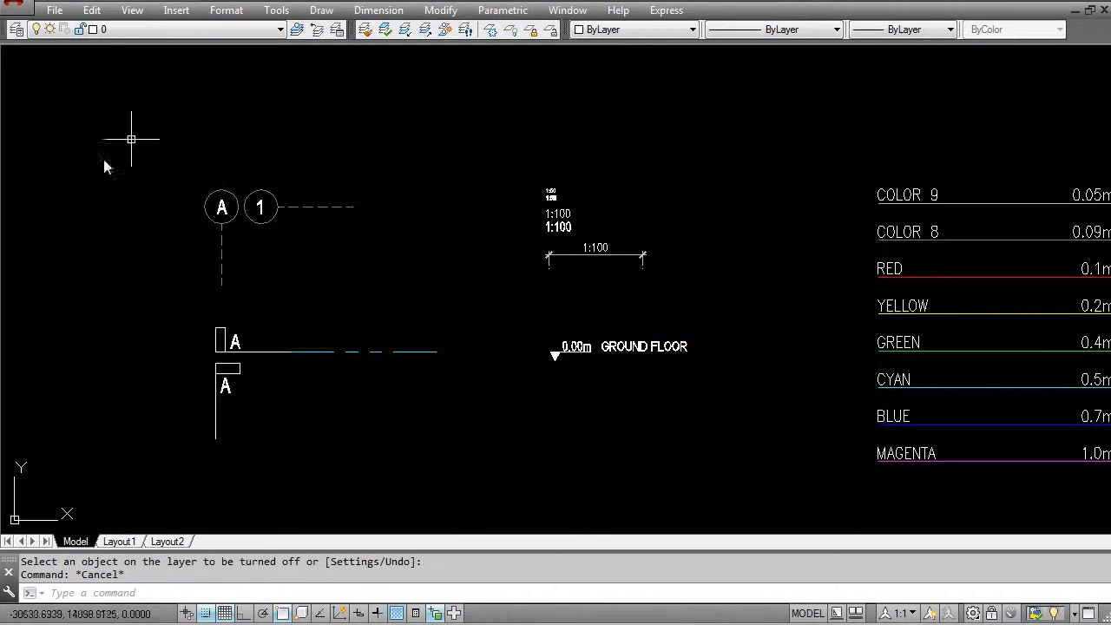
pyautogui.moveTo(241, 190); pyautogui.dragTo(245, 287, button='middle')
pyautogui.press('Escape')
pyautogui.write('co')
pyautogui.press('Return')
pyautogui.click(320, 316)
pyautogui.click(179, 255)
pyautogui.press('Return')
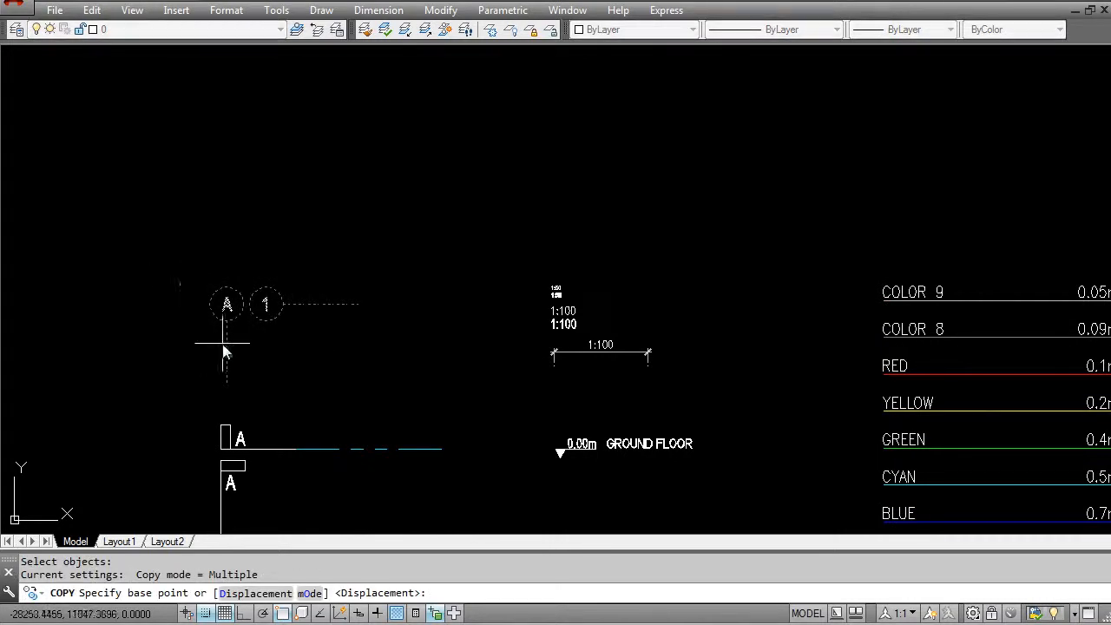
pyautogui.click(228, 332)
pyautogui.scroll(-3, 320, 260)
pyautogui.moveTo(439, 174); pyautogui.dragTo(349, 313, button='middle')
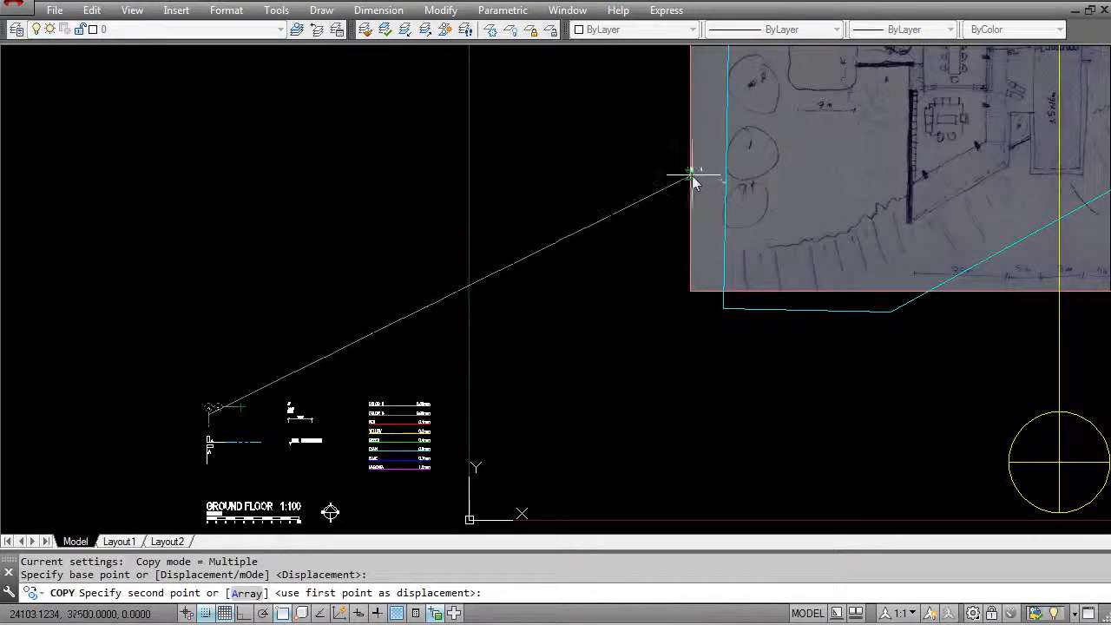
pyautogui.moveTo(698, 178); pyautogui.dragTo(553, 395, button='middle')
pyautogui.moveTo(672, 249); pyautogui.dragTo(484, 385, button='middle')
pyautogui.moveTo(629, 168); pyautogui.dragTo(503, 257, button='middle')
pyautogui.scroll(1, 494, 187)
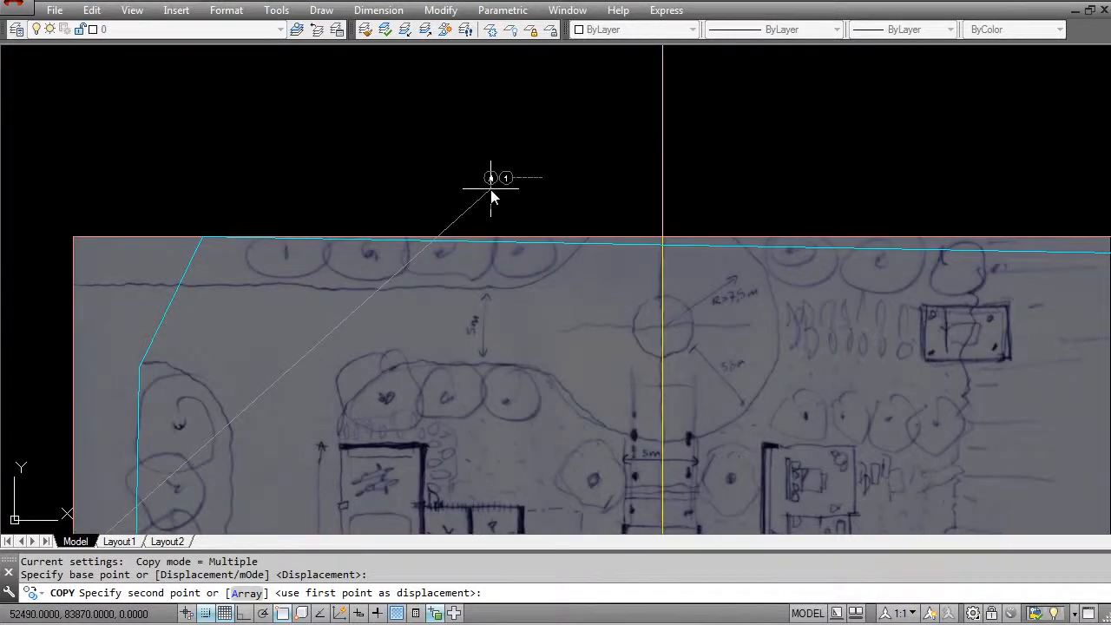
pyautogui.click(491, 188)
pyautogui.press('Escape')
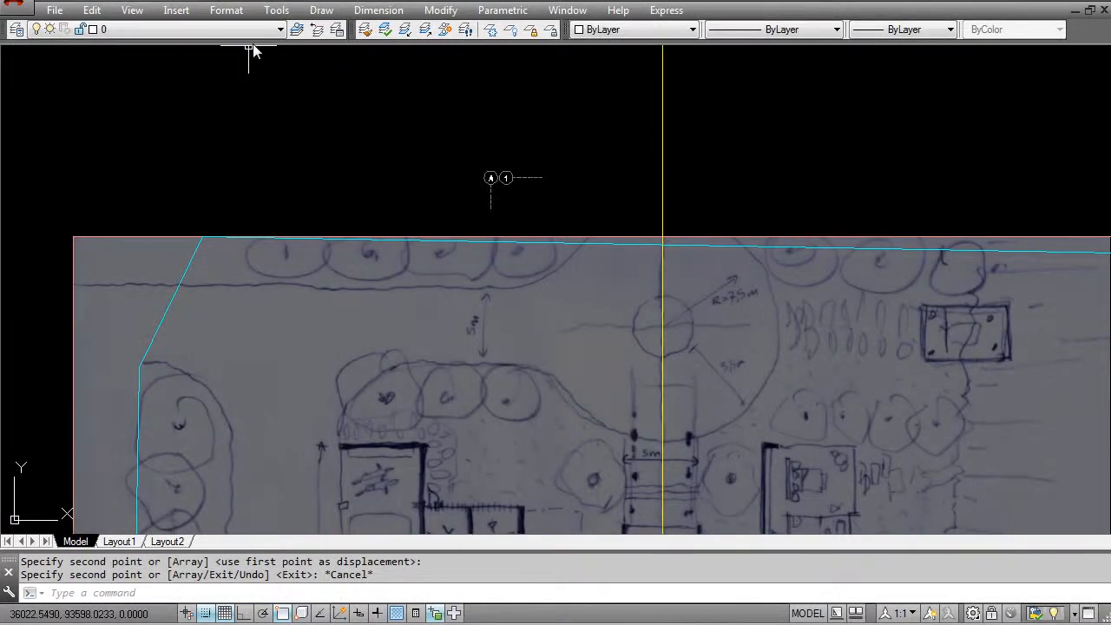
# - Make the copied grid marker's layer, 03_Grid, the current layer
pyautogui.click(297, 32)
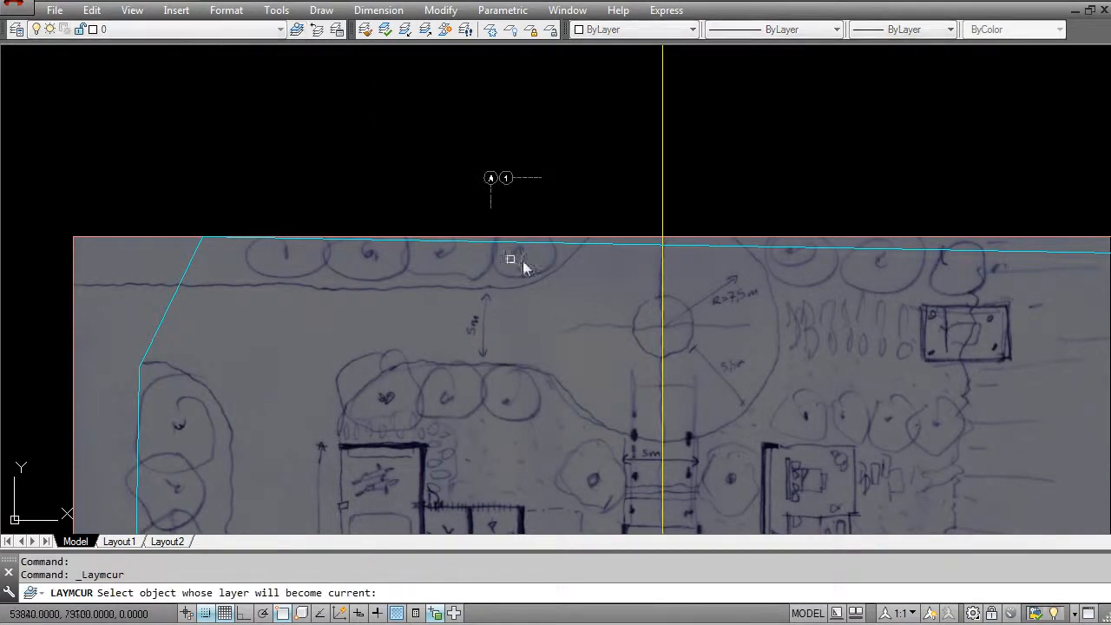
pyautogui.click(530, 178)
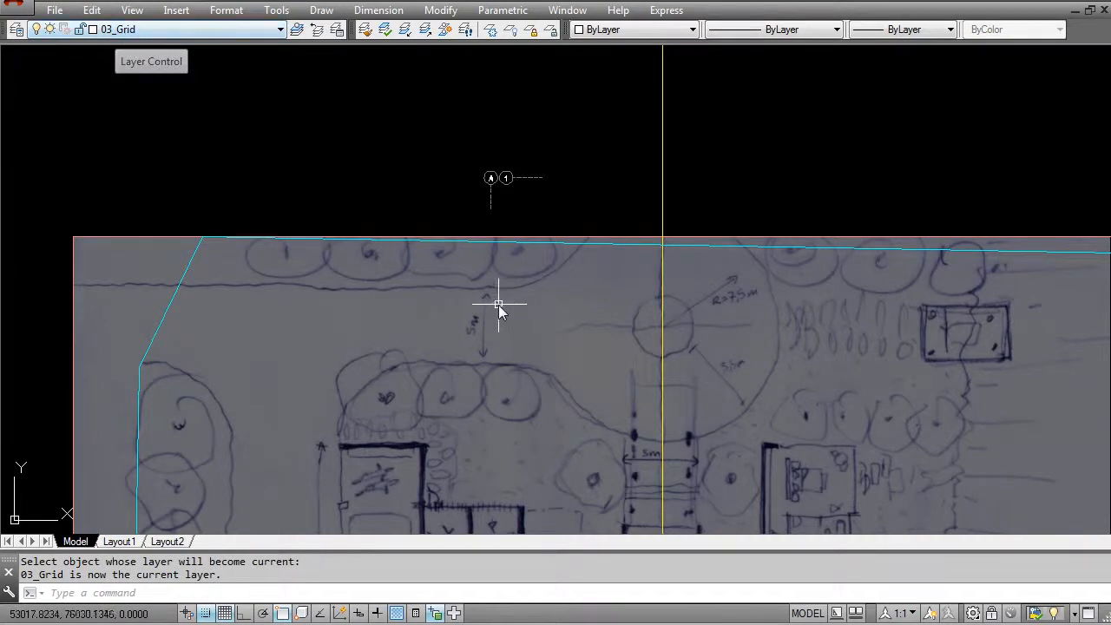
# - Examine the scanned house sketch, its walls and its handwritten dimensions around the central vertical axis
pyautogui.moveTo(487, 371); pyautogui.dragTo(468, 313, button='middle')
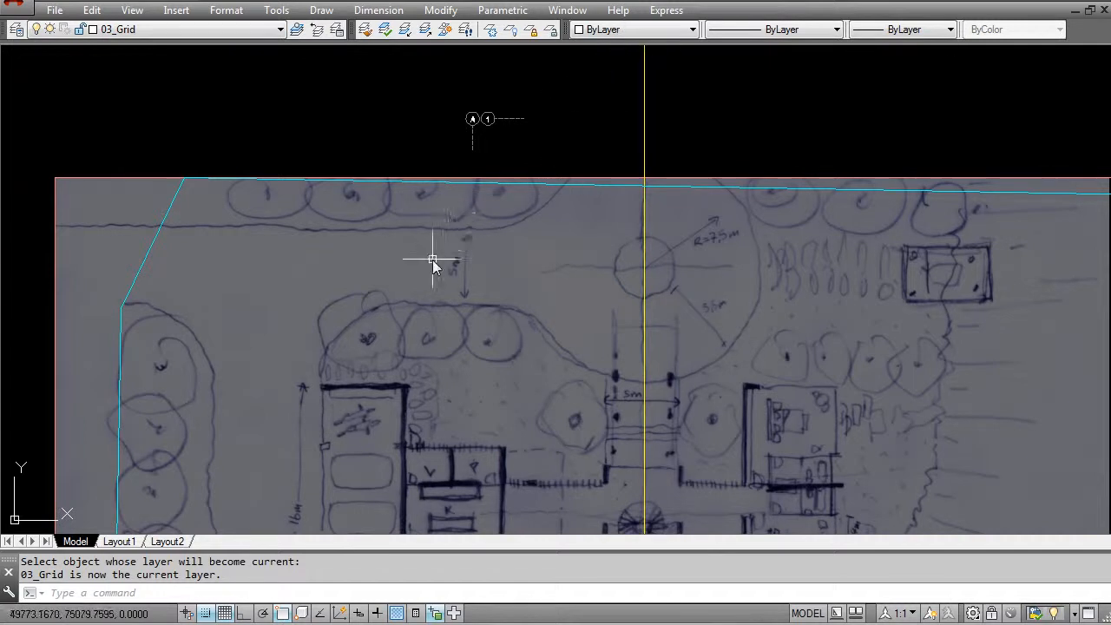
pyautogui.scroll(-5, 457, 399)
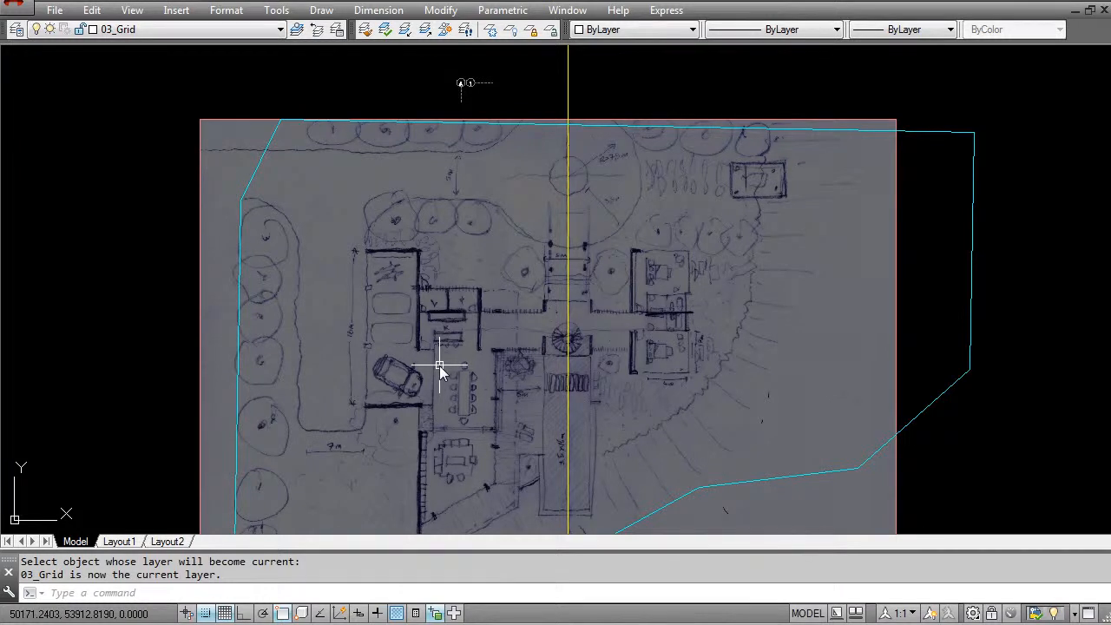
pyautogui.scroll(2, 515, 371)
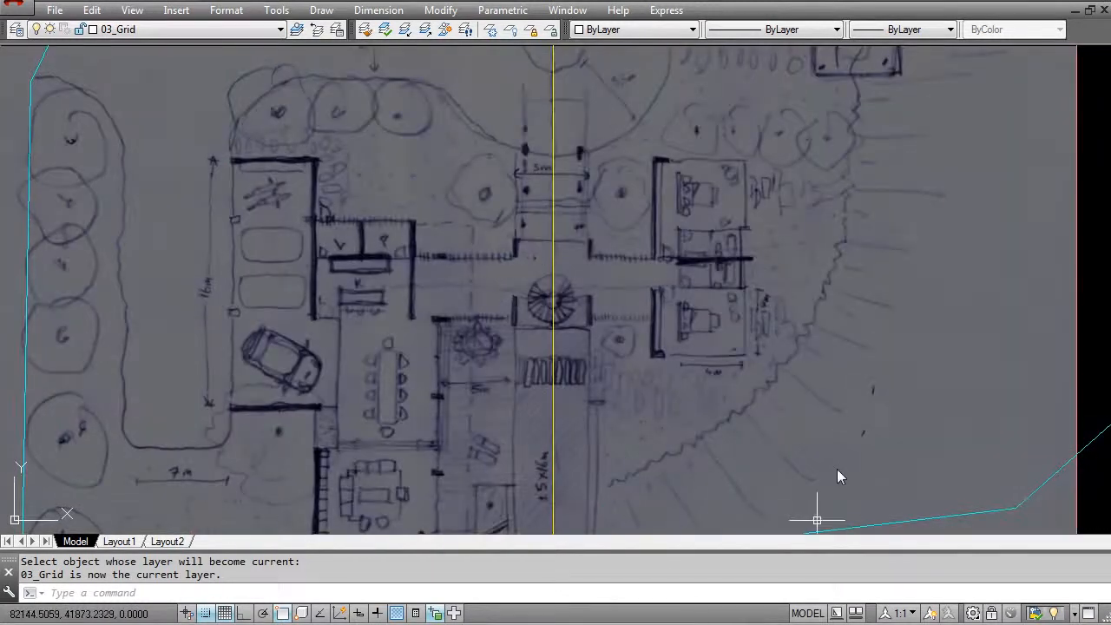
pyautogui.scroll(-2, 565, 382)
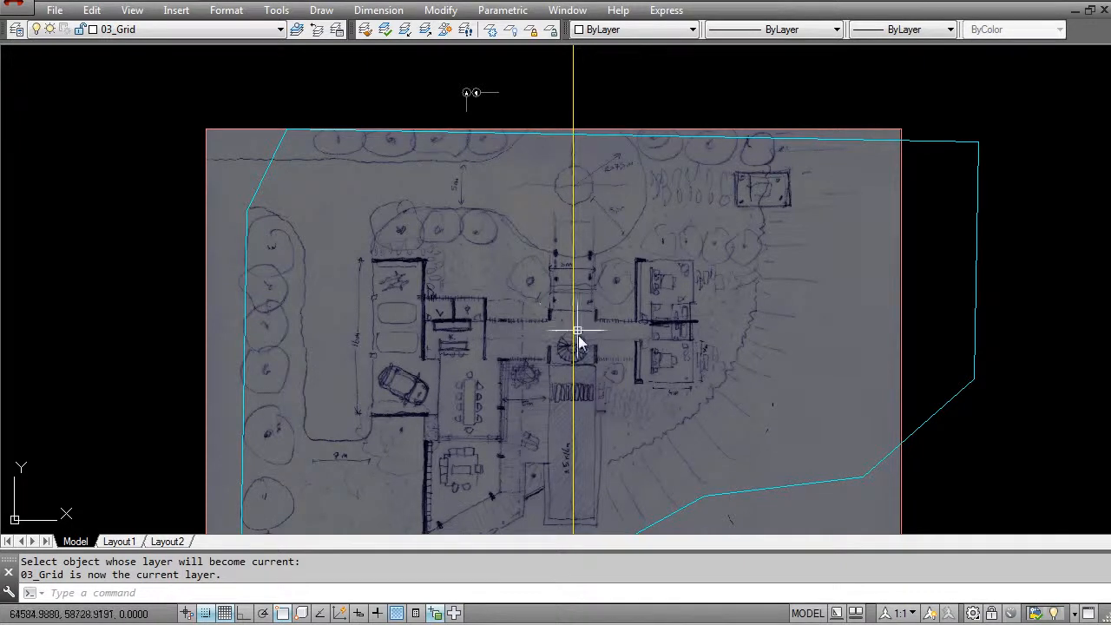
pyautogui.scroll(5, 549, 279)
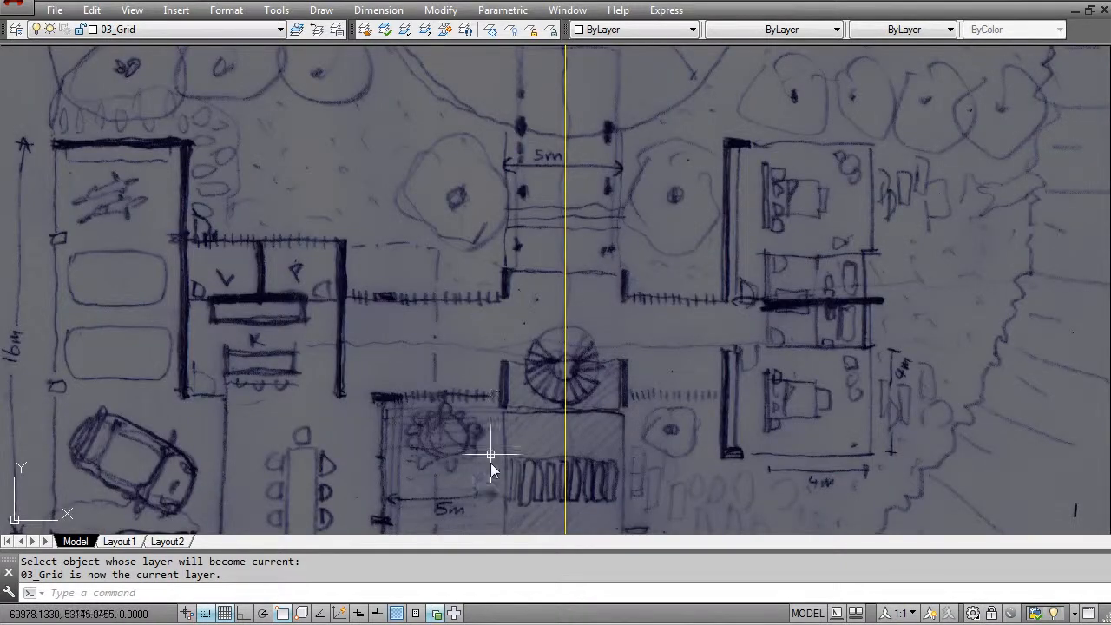
pyautogui.scroll(-4, 574, 346)
pyautogui.scroll(4, 605, 352)
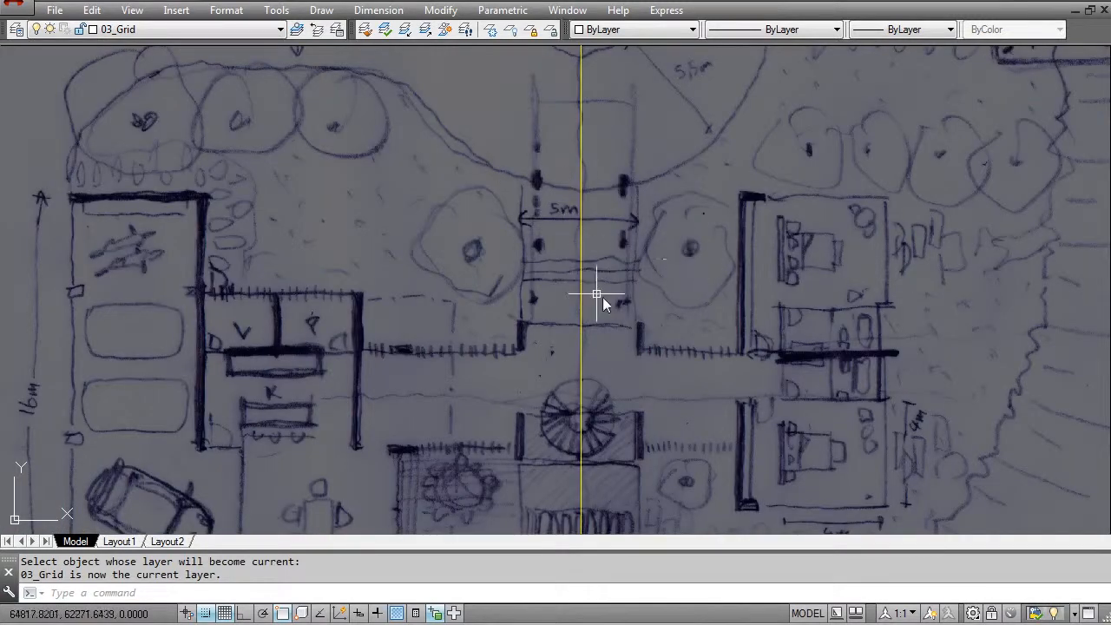
# - Offset the yellow vertical axis line by 2500 to both sides, along the edges of the sketched 5 m passage
pyautogui.press('Escape')
pyautogui.press('Escape')
pyautogui.write('o')
pyautogui.press('Return')
pyautogui.write('2500')
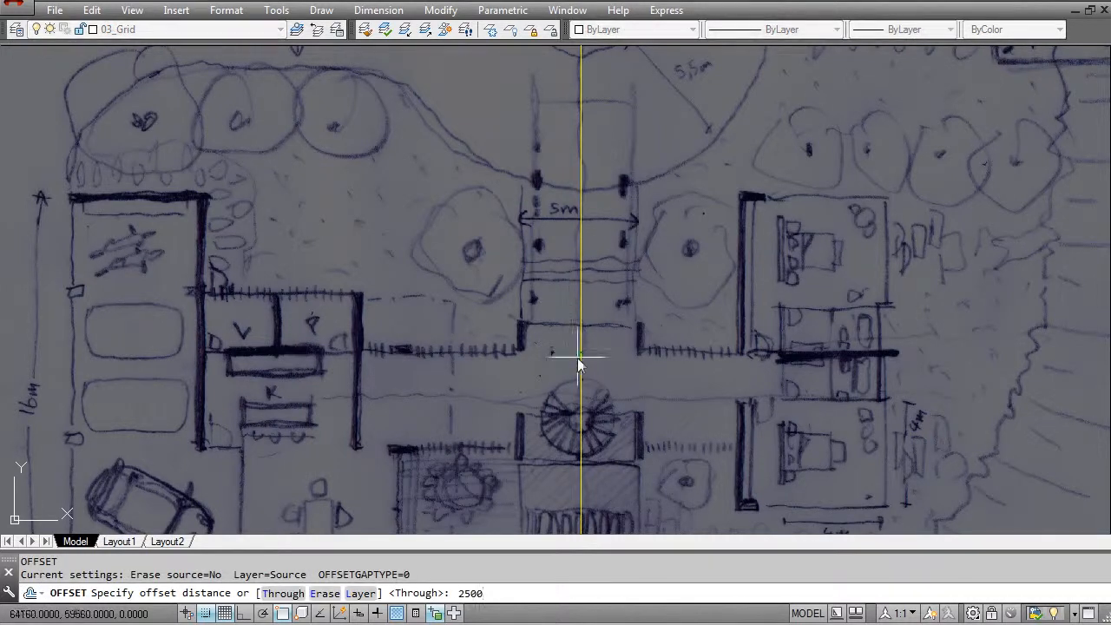
pyautogui.press('Return')
pyautogui.click(580, 357)
pyautogui.click(533, 356)
pyautogui.click(581, 357)
pyautogui.click(611, 360)
pyautogui.press('Escape')
pyautogui.scroll(-5, 578, 351)
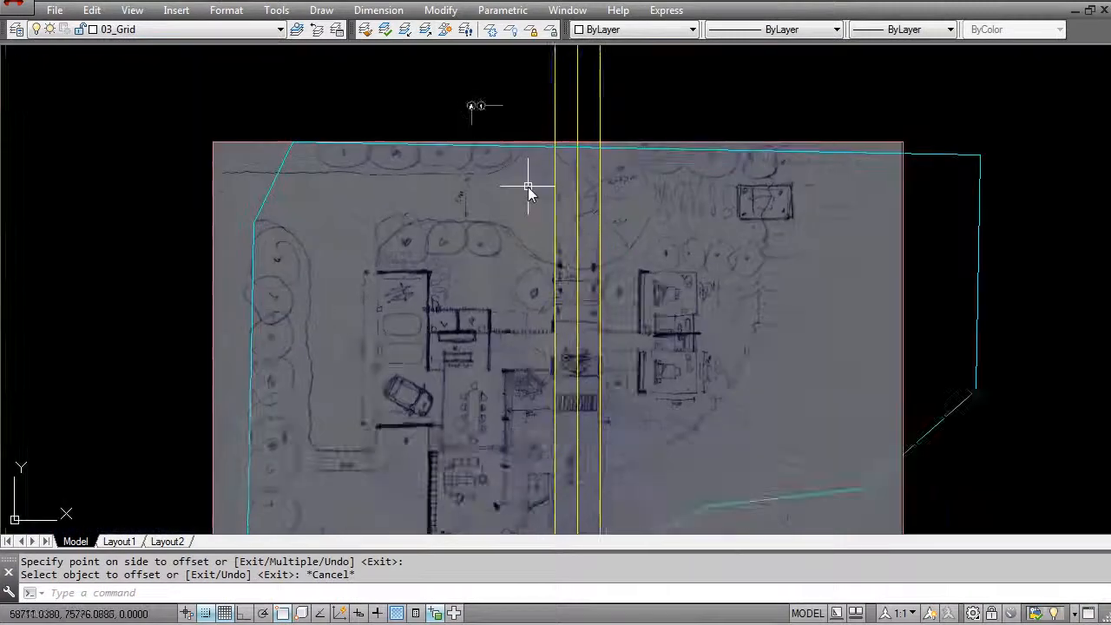
# - Match the properties of the copied grid marker's dashed line onto the two offset axis lines
pyautogui.scroll(2, 548, 295)
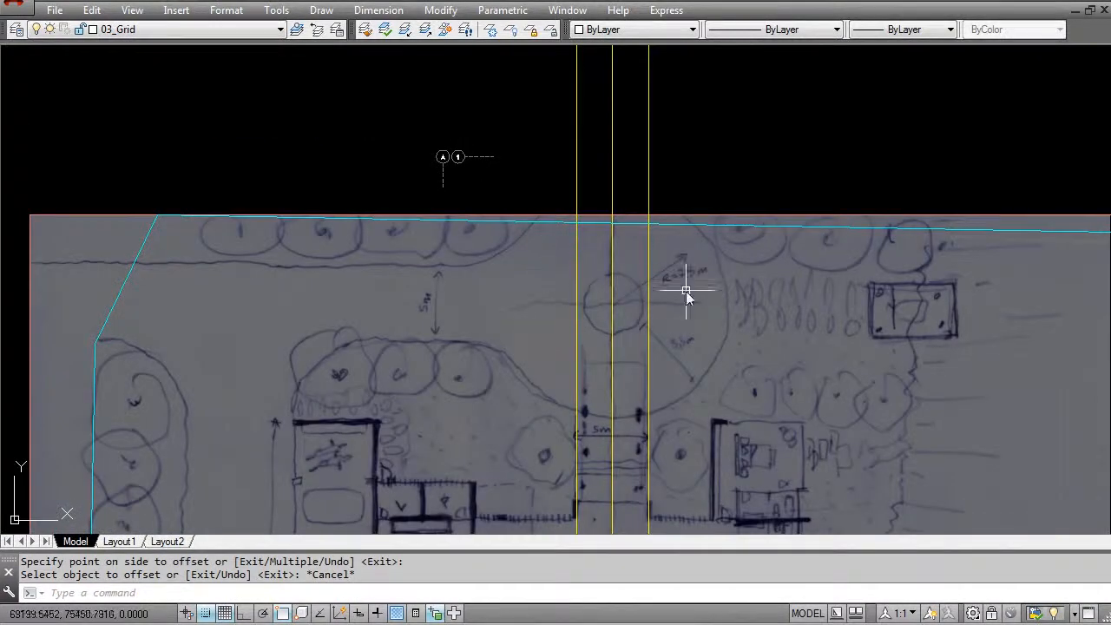
pyautogui.press('Escape')
pyautogui.write('ma')
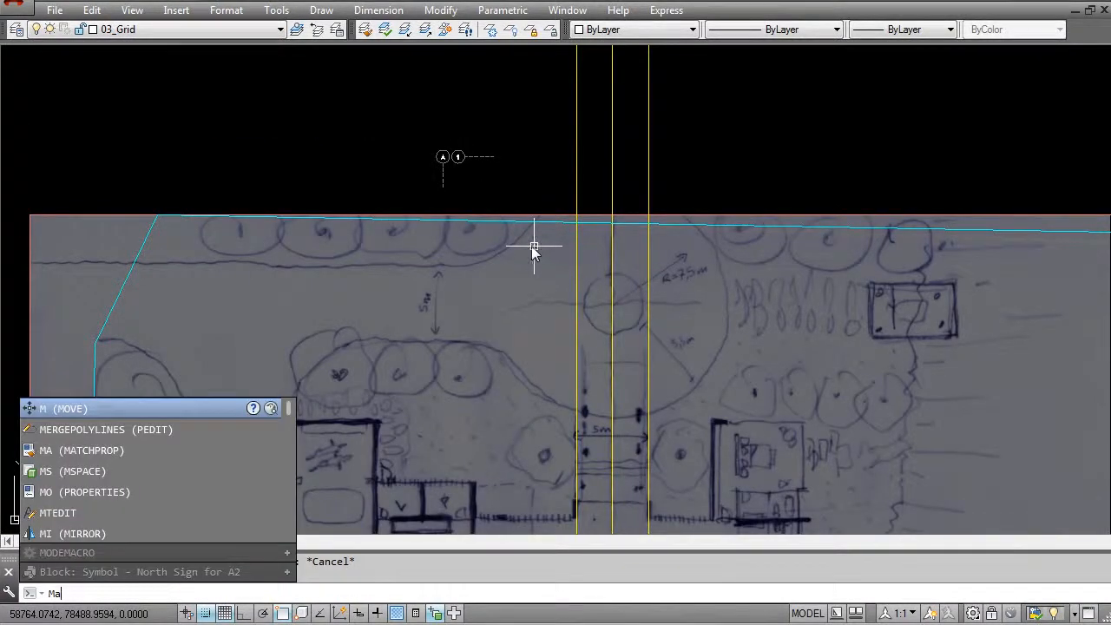
pyautogui.press('Return')
pyautogui.click(488, 157)
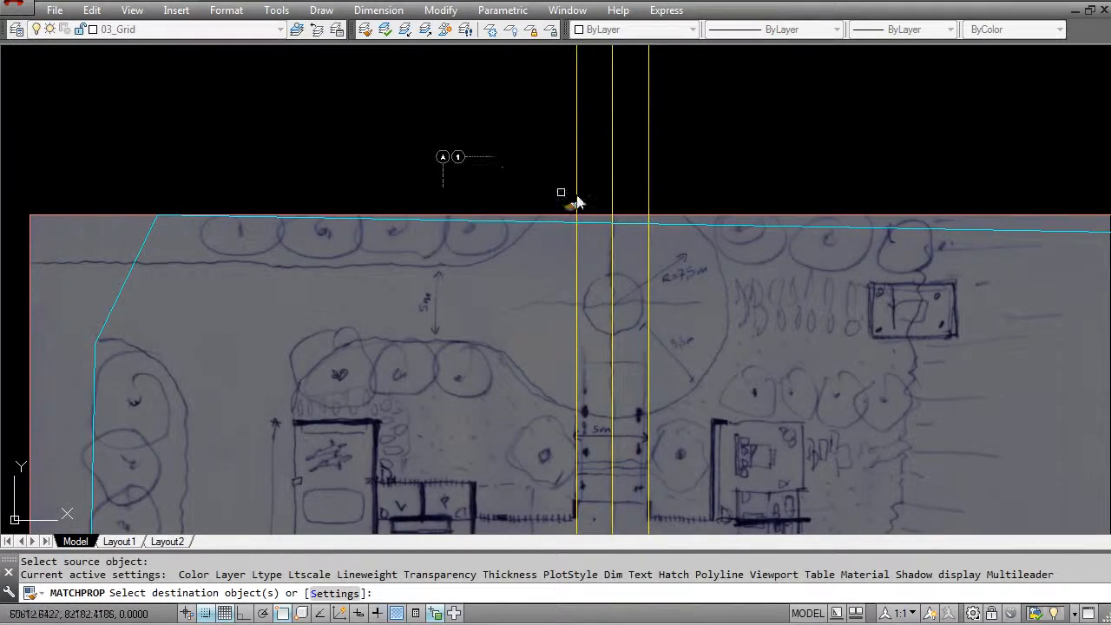
pyautogui.click(602, 201)
pyautogui.click(534, 184)
pyautogui.click(679, 187)
pyautogui.click(647, 205)
pyautogui.press('Escape')
# - Dim the scanned site-plan image with Image Adjust so the grid lines stand out against it
pyautogui.scroll(-3, 652, 244)
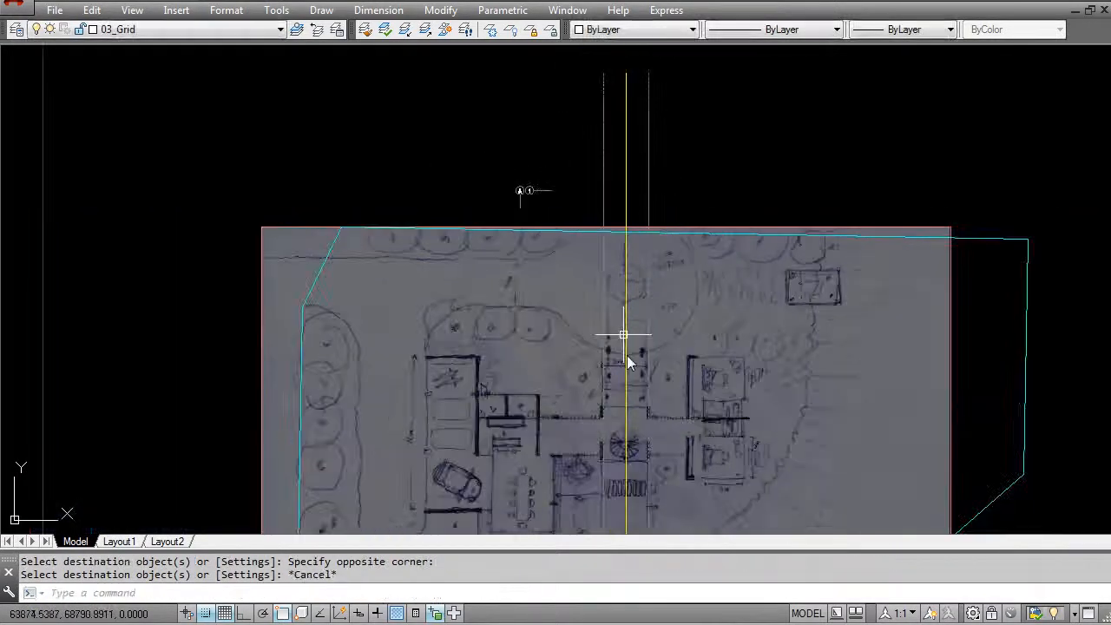
pyautogui.scroll(6, 565, 330)
pyautogui.scroll(-3, 513, 321)
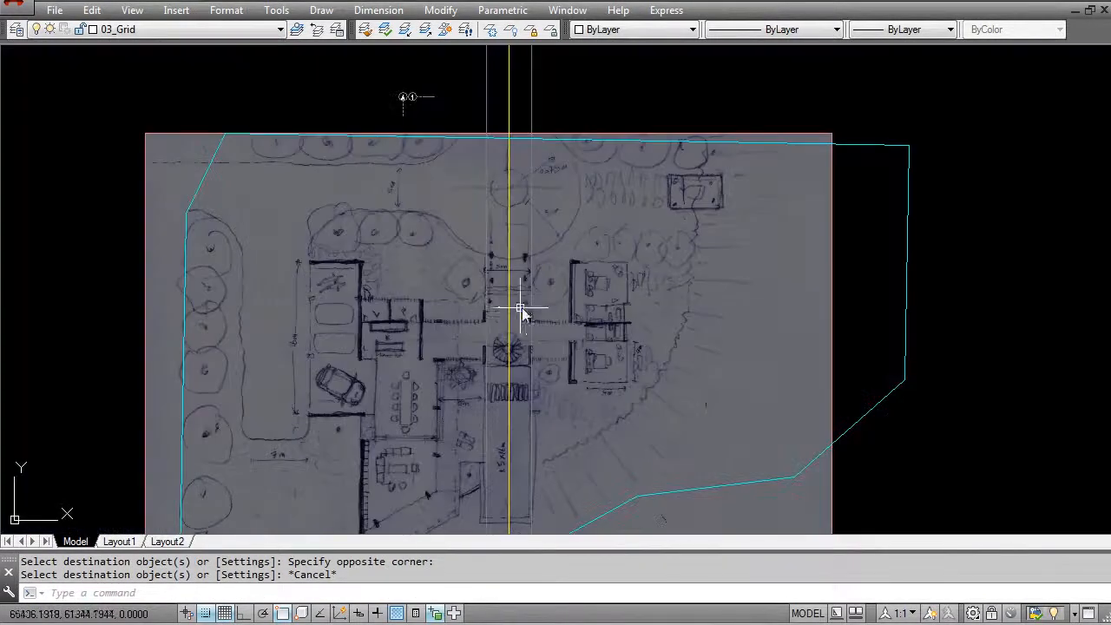
pyautogui.scroll(3, 534, 339)
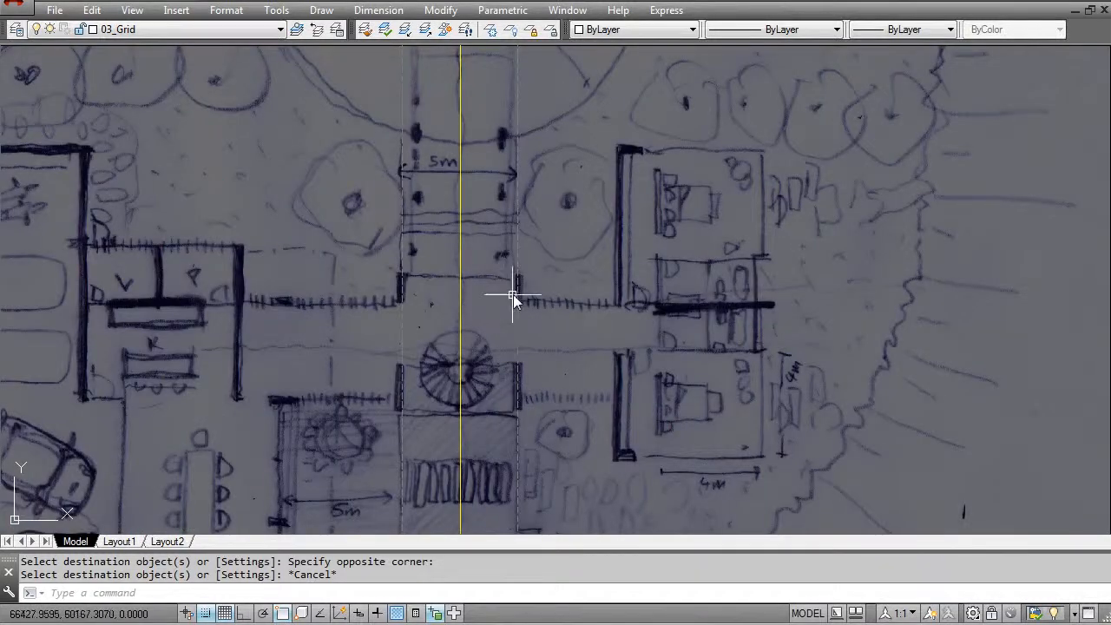
pyautogui.scroll(-2, 475, 329)
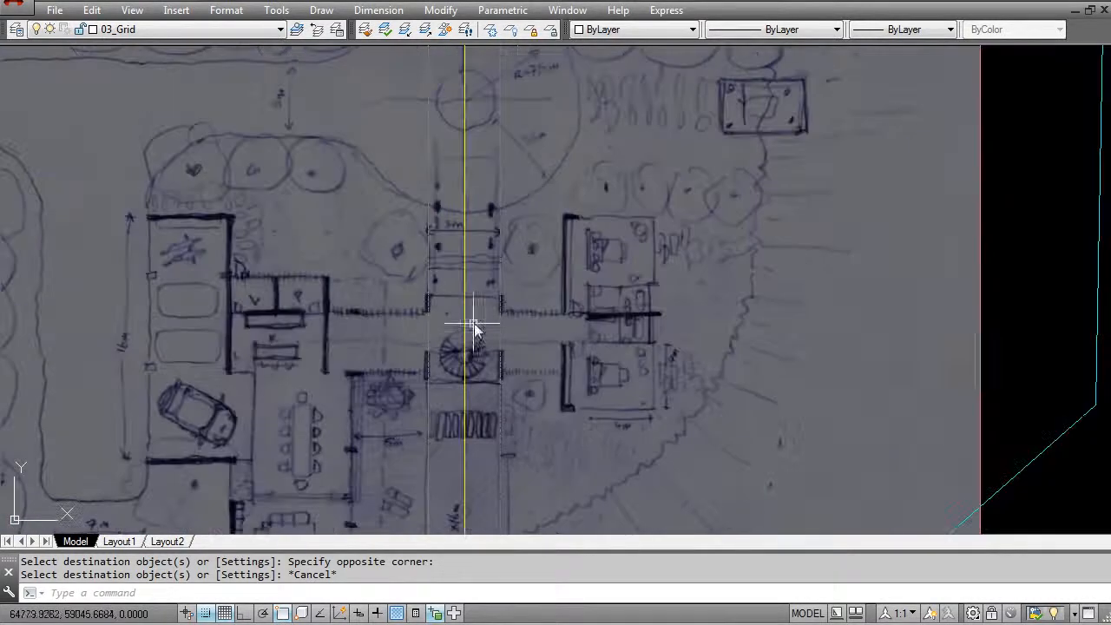
pyautogui.doubleClick(980, 323)
pyautogui.moveTo(462, 357); pyautogui.dragTo(478, 355)
pyautogui.click(560, 392)
pyautogui.moveTo(533, 297); pyautogui.dragTo(595, 285, button='middle')
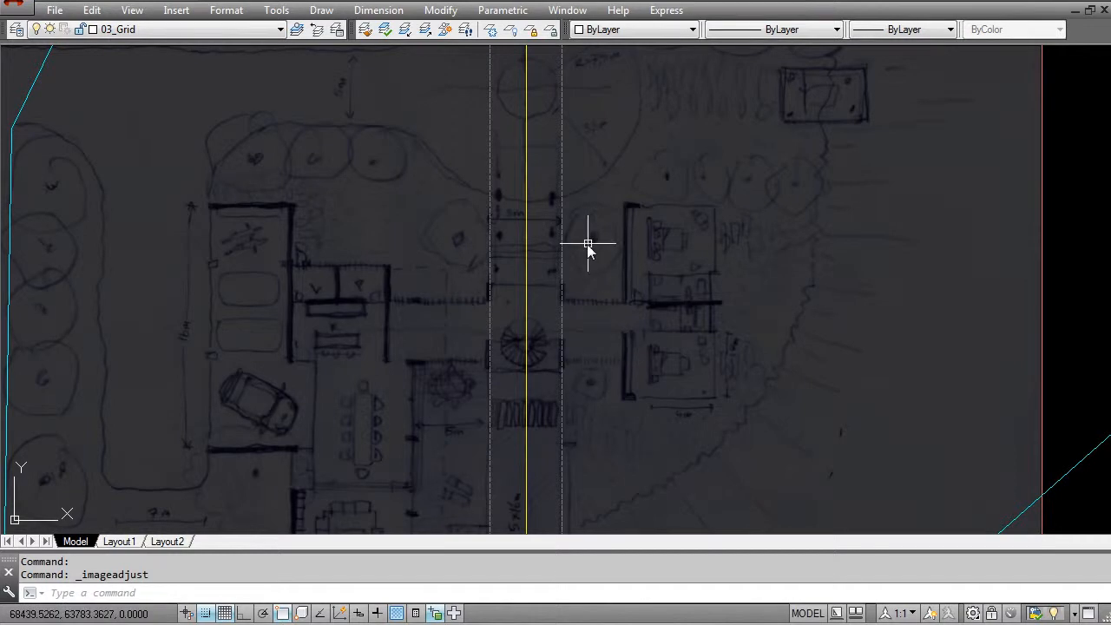
# - Measure the horizontal distance, with Ortho on, from the western offset grid line to the sketched wall east of the kitchen
pyautogui.scroll(-2, 493, 353)
pyautogui.scroll(-2, 493, 354)
pyautogui.scroll(2, 474, 337)
pyautogui.scroll(3, 576, 253)
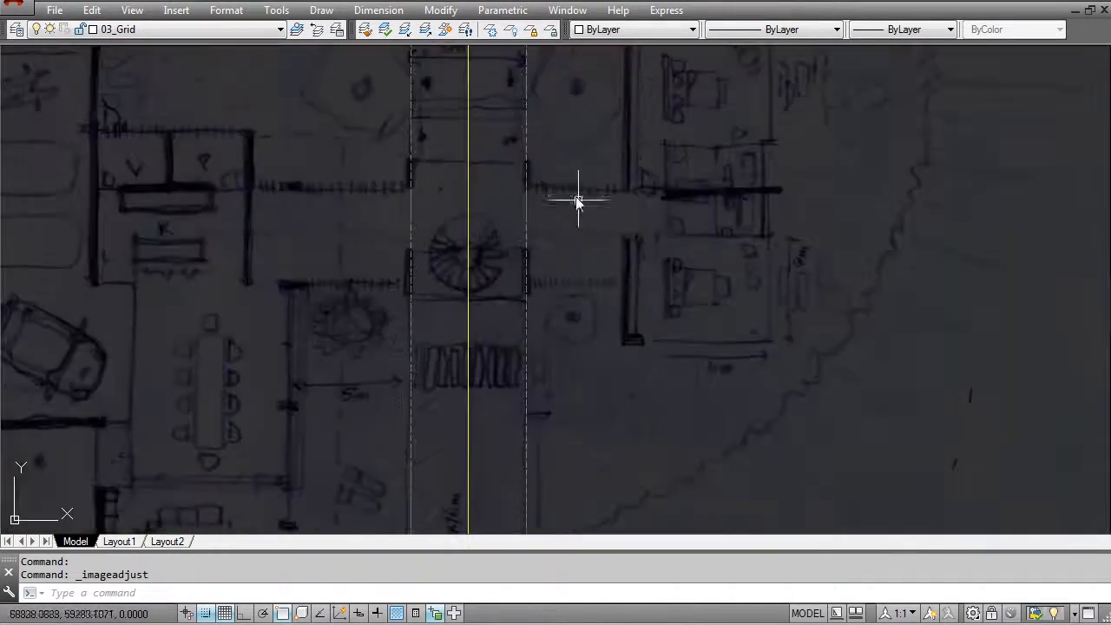
pyautogui.moveTo(306, 193); pyautogui.dragTo(363, 267, button='middle')
pyautogui.press('Escape')
pyautogui.write('di')
pyautogui.press('Return')
pyautogui.click(466, 300)
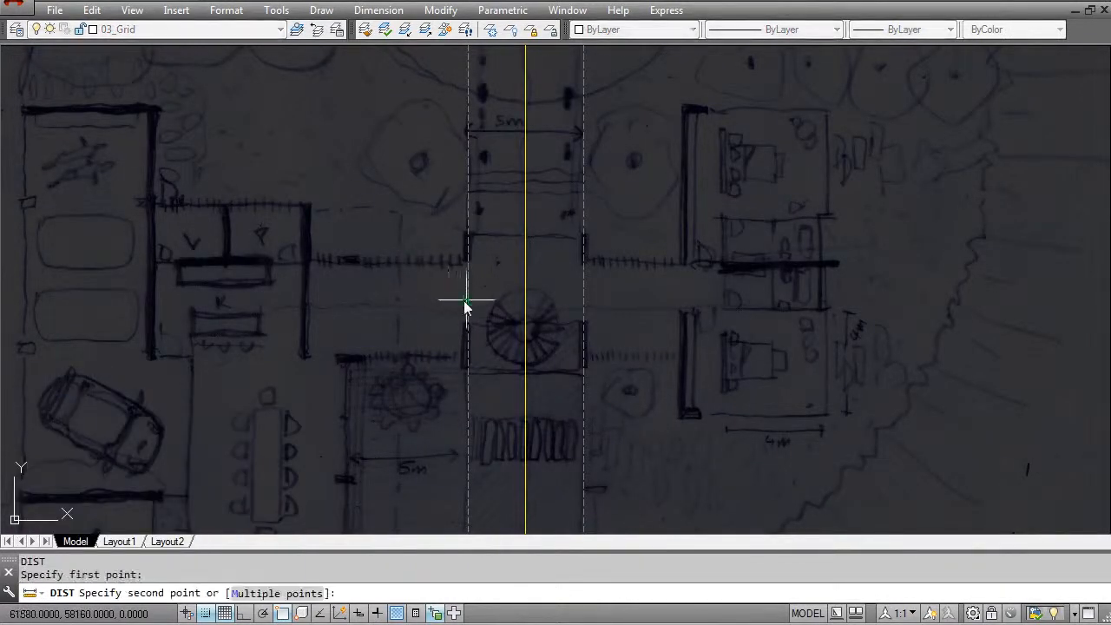
pyautogui.press('F8')
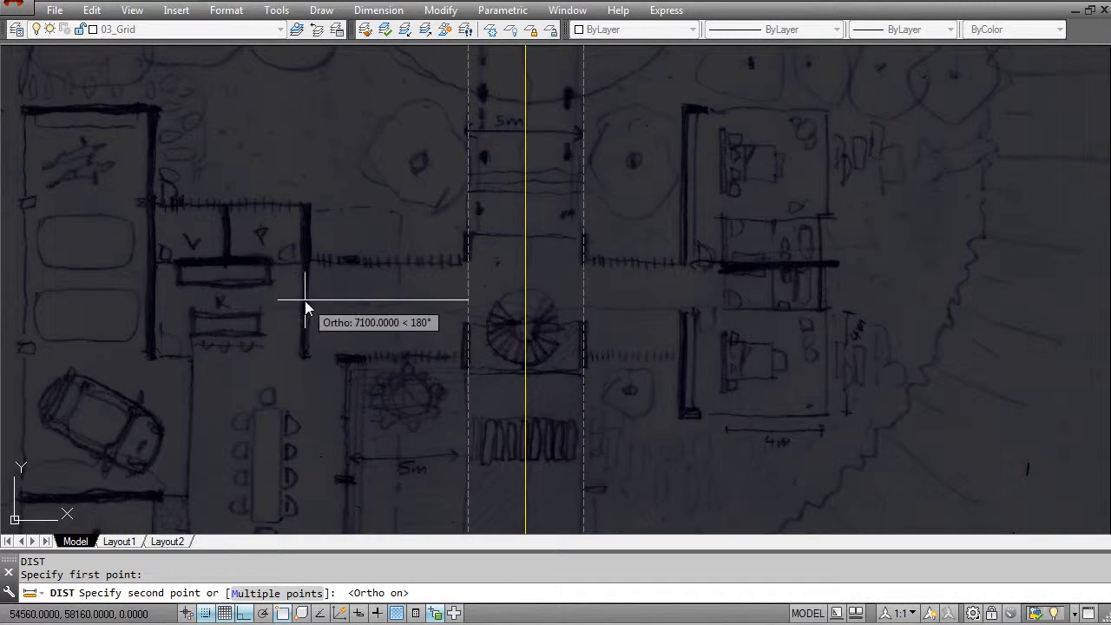
pyautogui.click(306, 304)
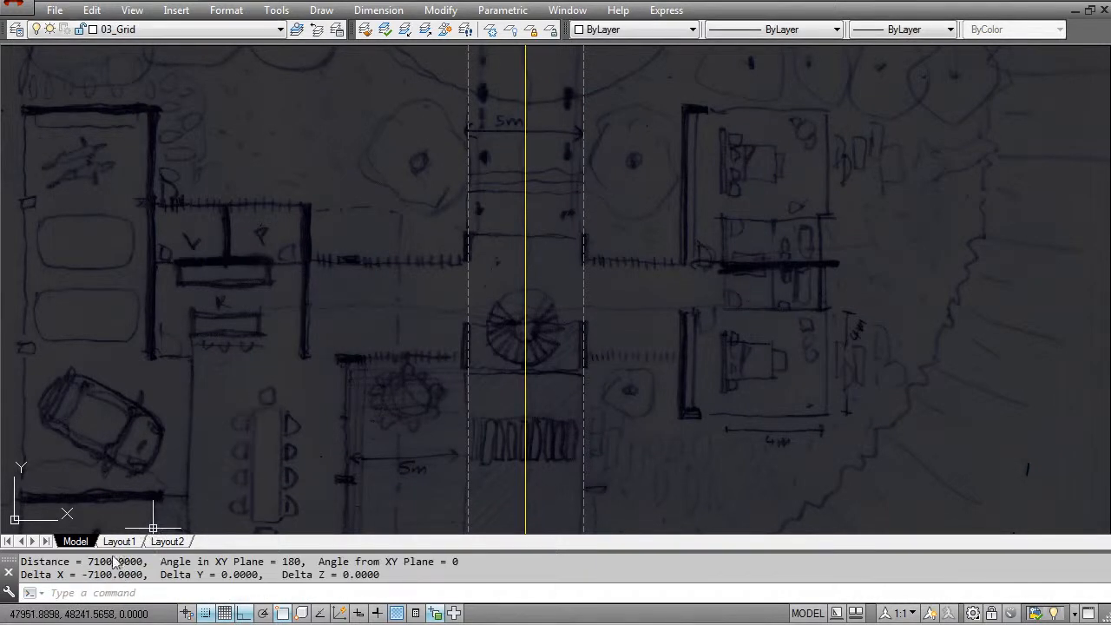
# - Offset the two grid lines along the edges of the 5 m passage outward by 7000, one to the west and one to the east
pyautogui.press('Escape')
pyautogui.press('Escape')
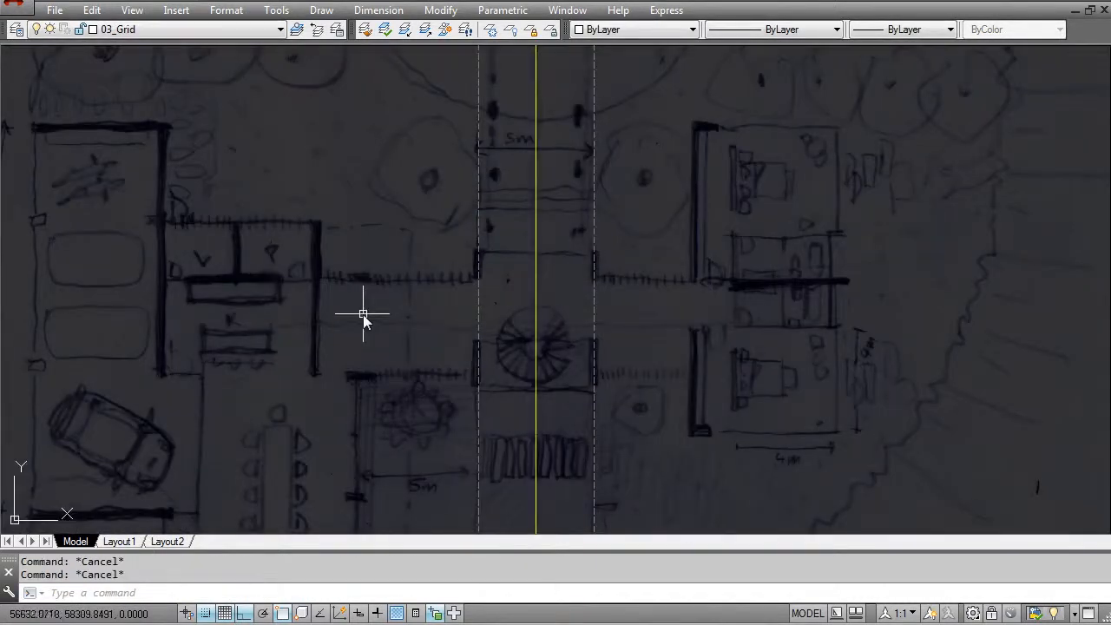
pyautogui.write('o')
pyautogui.press('Return')
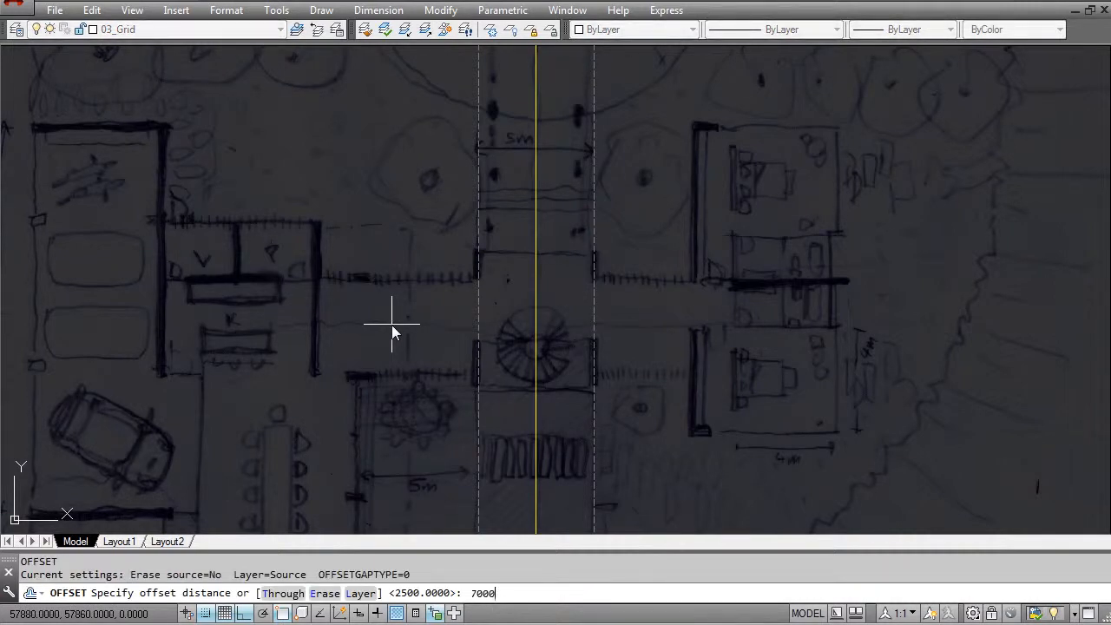
pyautogui.write('7000')
pyautogui.press('Return')
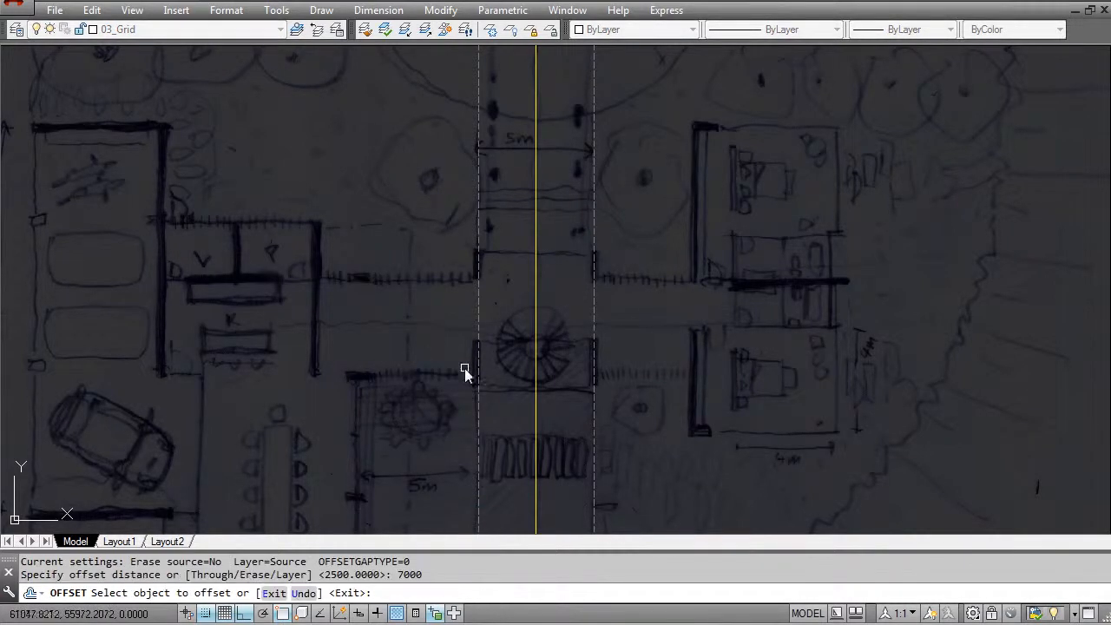
pyautogui.click(480, 376)
pyautogui.click(397, 398)
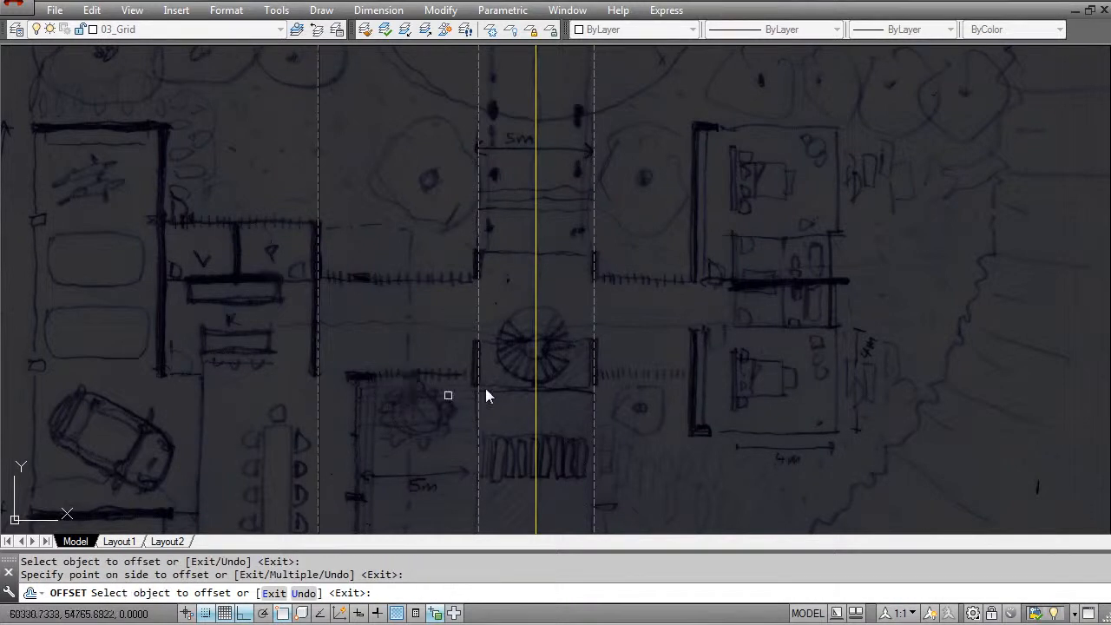
pyautogui.click(597, 363)
pyautogui.click(630, 402)
pyautogui.press('Escape')
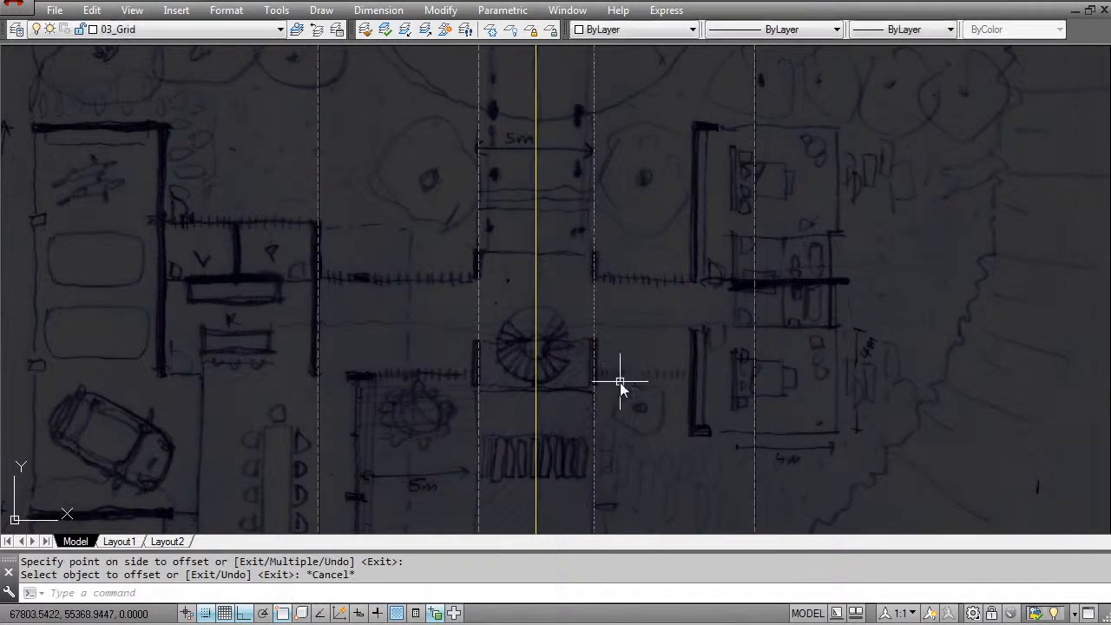
# - Measure the horizontal distance from the sketched bedroom wall in the east to the grid line on the passage's eastern edge
pyautogui.moveTo(670, 357); pyautogui.dragTo(520, 368, button='middle')
pyautogui.press('Escape')
pyautogui.press('Escape')
pyautogui.write('di')
pyautogui.press('Return')
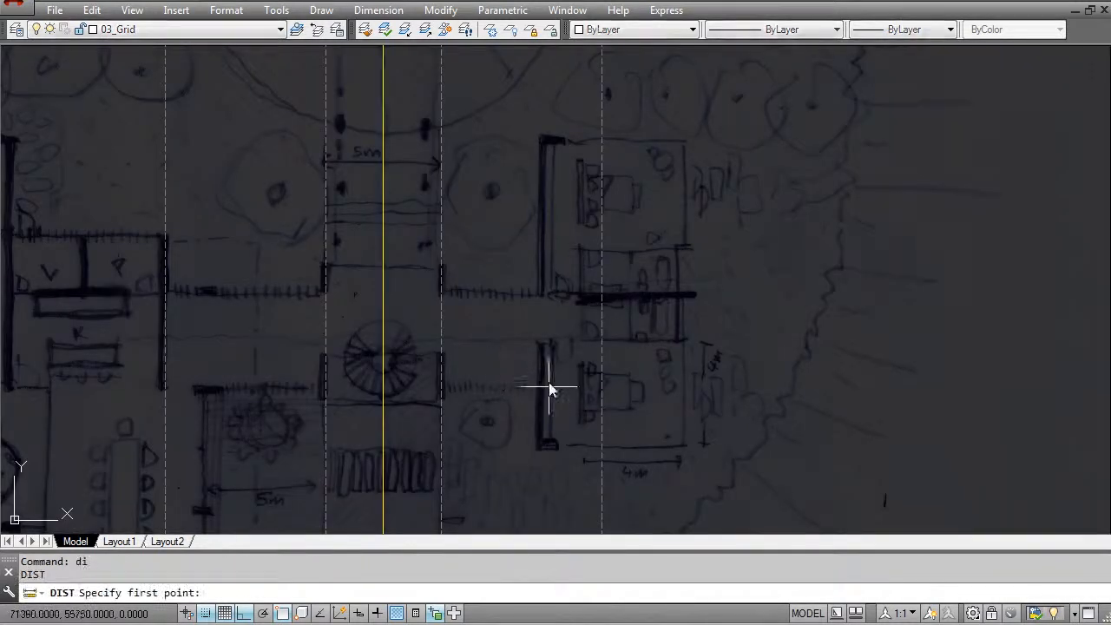
pyautogui.click(542, 359)
pyautogui.click(447, 361)
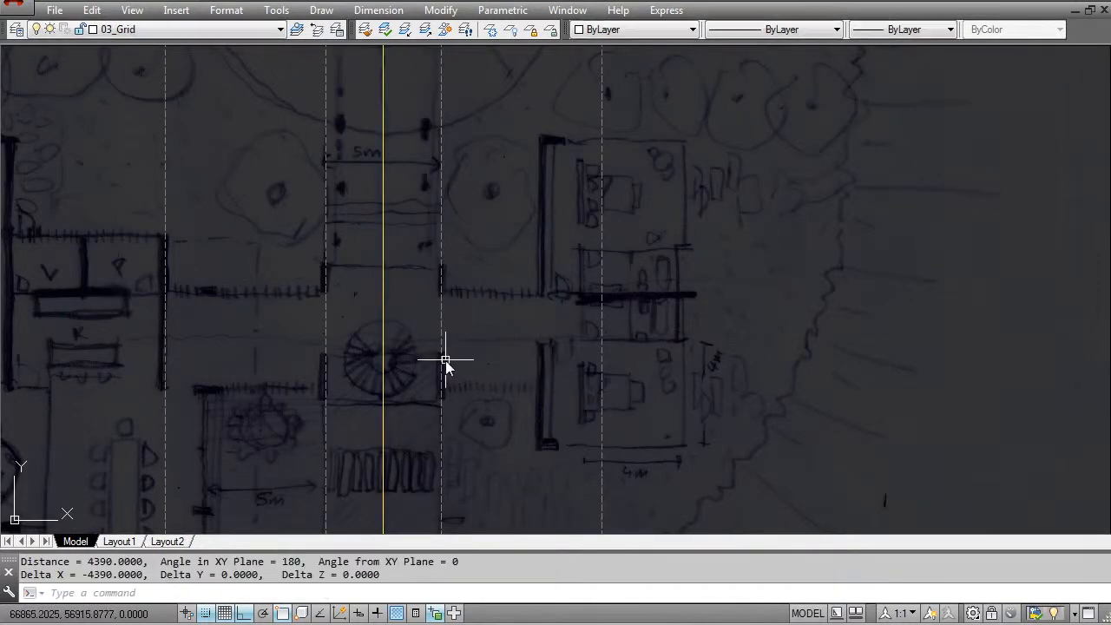
pyautogui.moveTo(554, 353); pyautogui.dragTo(552, 371, button='middle')
pyautogui.press('Escape')
pyautogui.press('Escape')
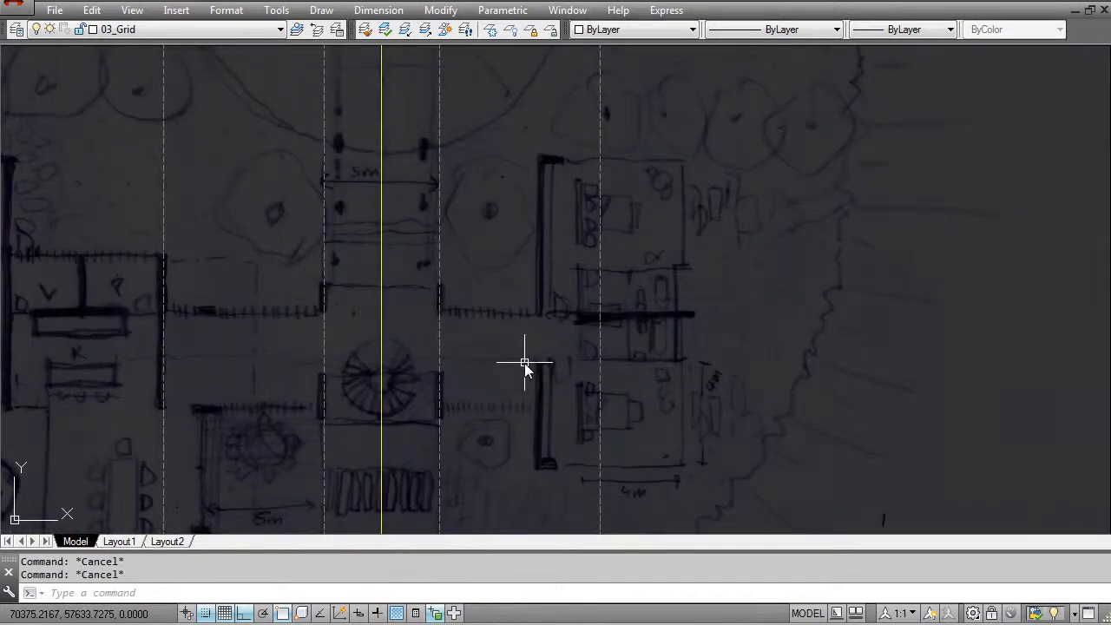
pyautogui.write('e')
pyautogui.press('Return')
pyautogui.click(637, 377)
pyautogui.click(529, 339)
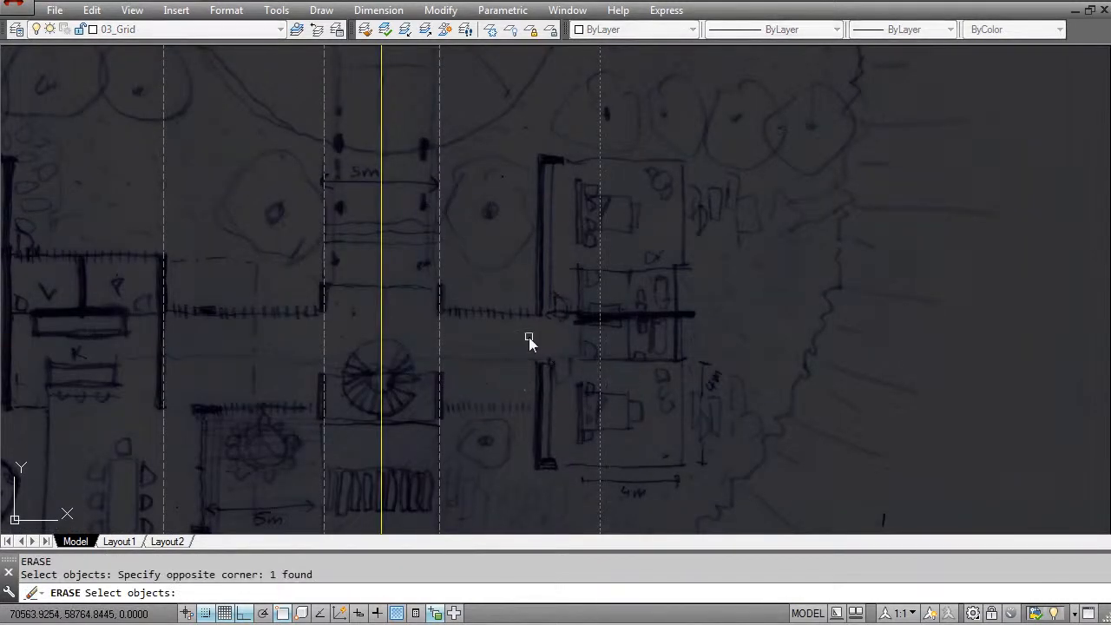
pyautogui.press('Escape')
pyautogui.press('Escape')
# - Move the easternmost grid line 3000 to the west, onto the sketched bedroom wall
pyautogui.write('m')
pyautogui.press('Return')
pyautogui.click(610, 377)
pyautogui.click(590, 376)
pyautogui.press('Return')
pyautogui.click(818, 349)
pyautogui.write('3000')
pyautogui.press('Return')
pyautogui.press('Escape')
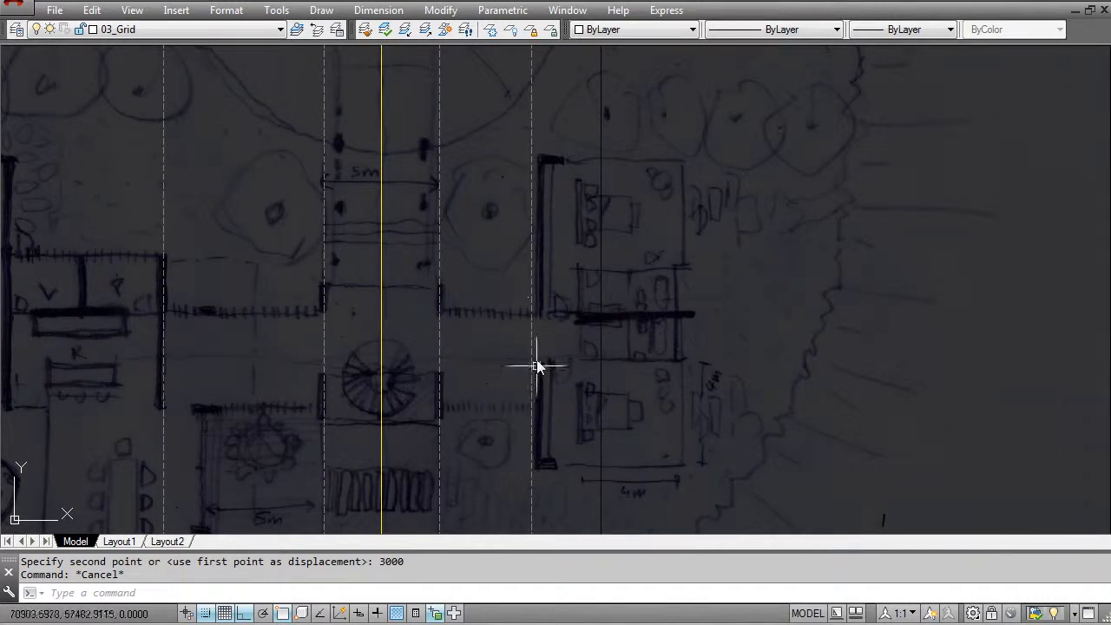
# - Offset the grid line at the bedroom wall by 6000 to the east, following the 6 m span in the sketched dimensions
pyautogui.scroll(-3, 521, 317)
pyautogui.scroll(6, 521, 313)
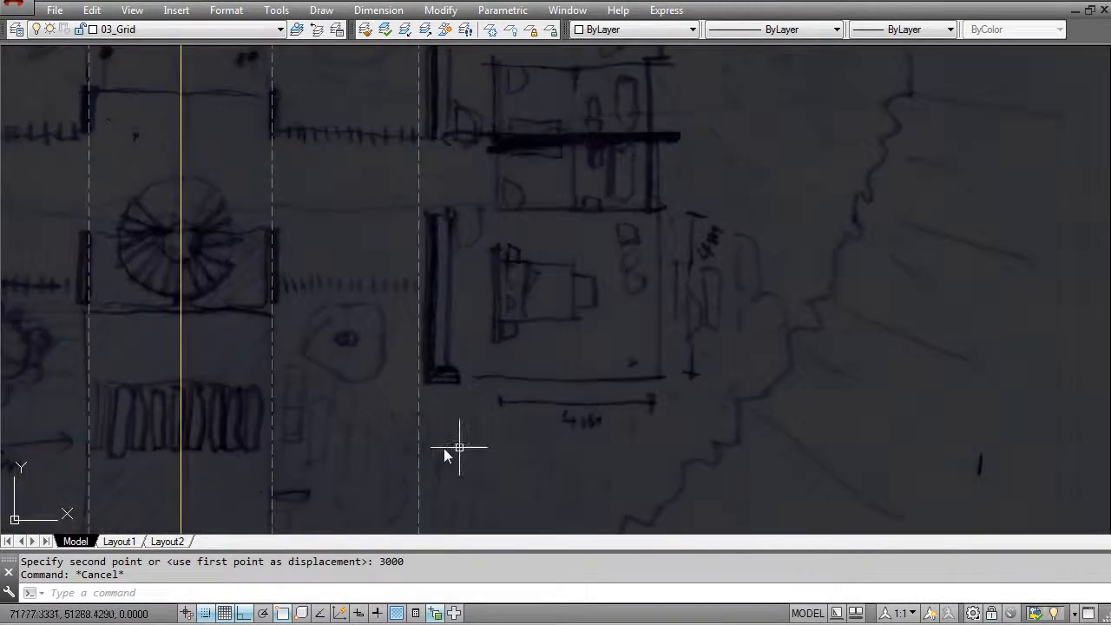
pyautogui.scroll(-2, 522, 403)
pyautogui.moveTo(528, 423)
pyautogui.mouseDown(button='middle')
pyautogui.moveTo(514, 206)
pyautogui.moveTo(504, 383)
pyautogui.mouseUp(button='middle')
pyautogui.moveTo(477, 298); pyautogui.dragTo(477, 294, button='middle')
pyautogui.scroll(4, 422, 405)
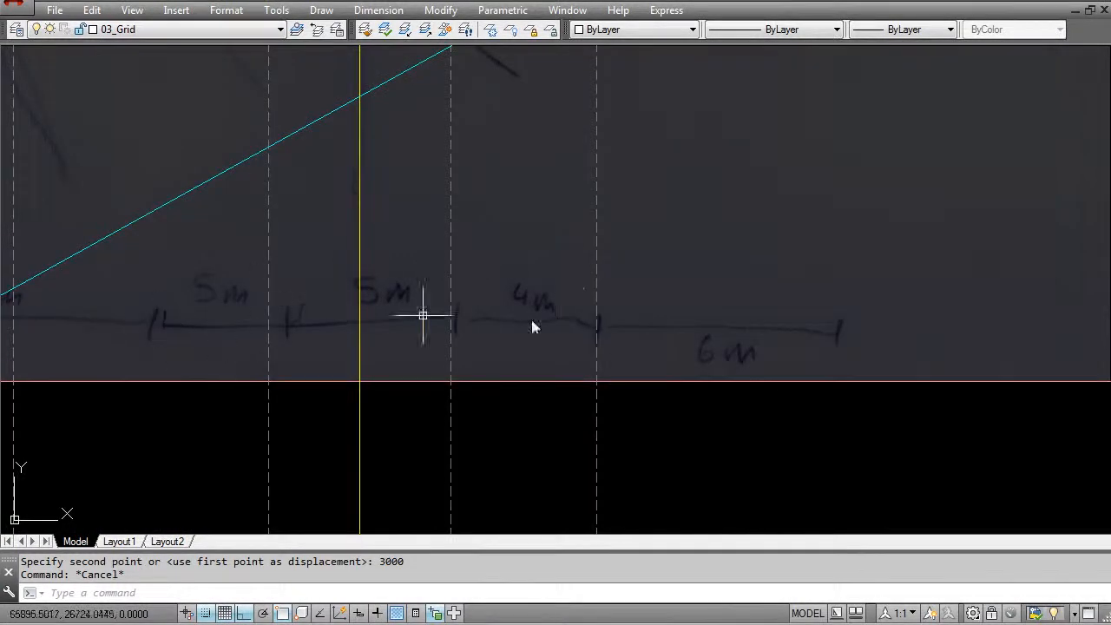
pyautogui.scroll(-4, 356, 330)
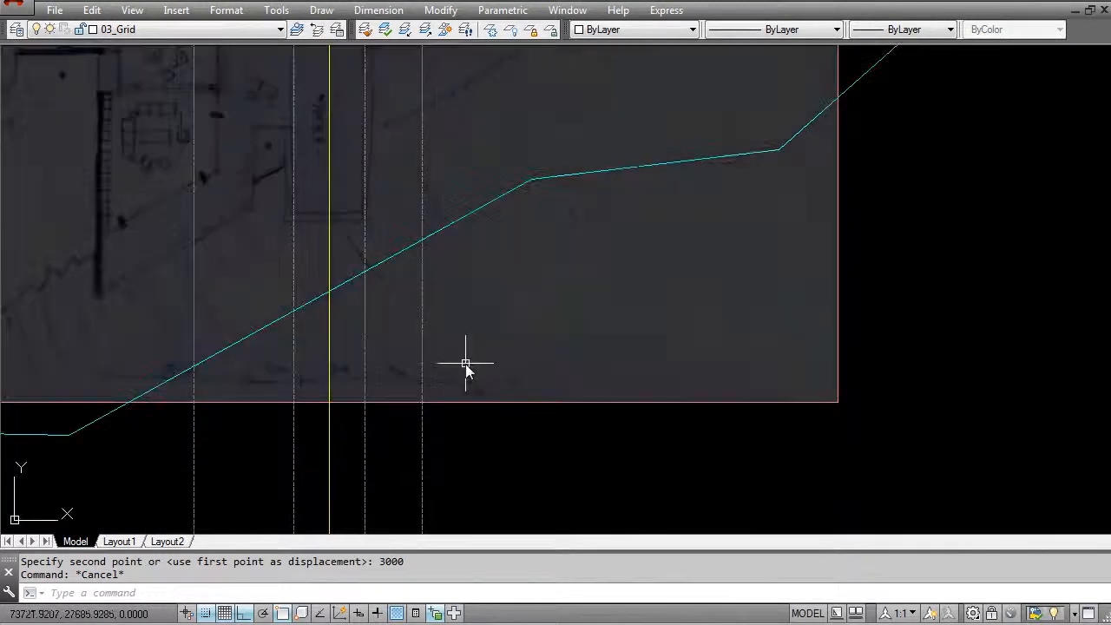
pyautogui.press('Escape')
pyautogui.write('o')
pyautogui.press('Return')
pyautogui.write('6000')
pyautogui.press('Return')
pyautogui.click(422, 323)
pyautogui.click(508, 367)
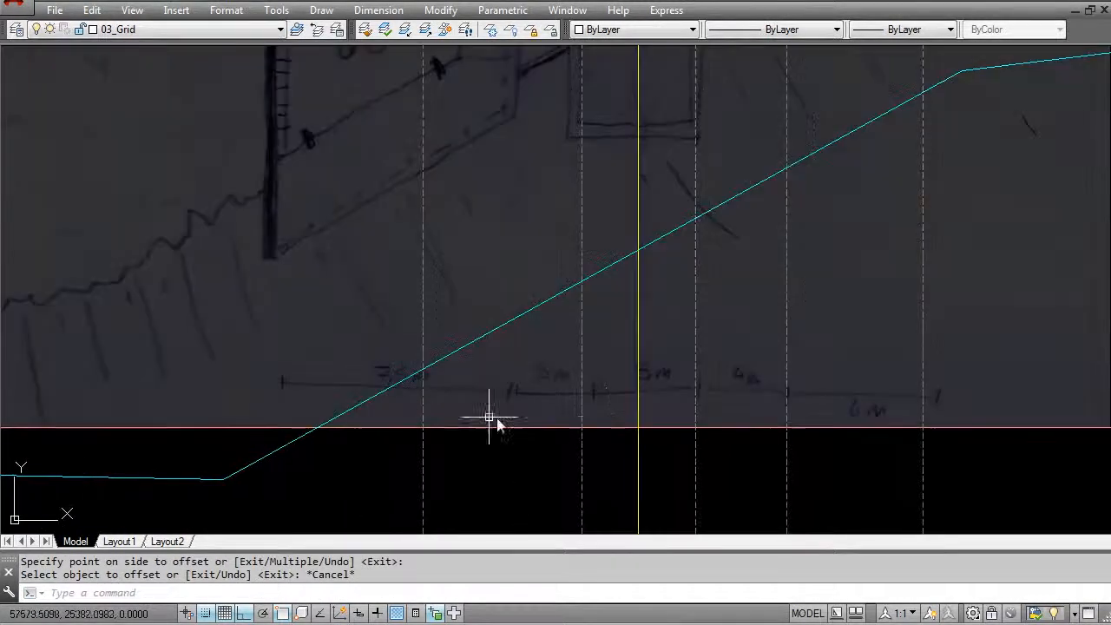
pyautogui.press('Escape')
pyautogui.press('Escape')
# - Offset the grid line on the passage's western edge by 5000 to the west
pyautogui.press('Return')
pyautogui.write('5000')
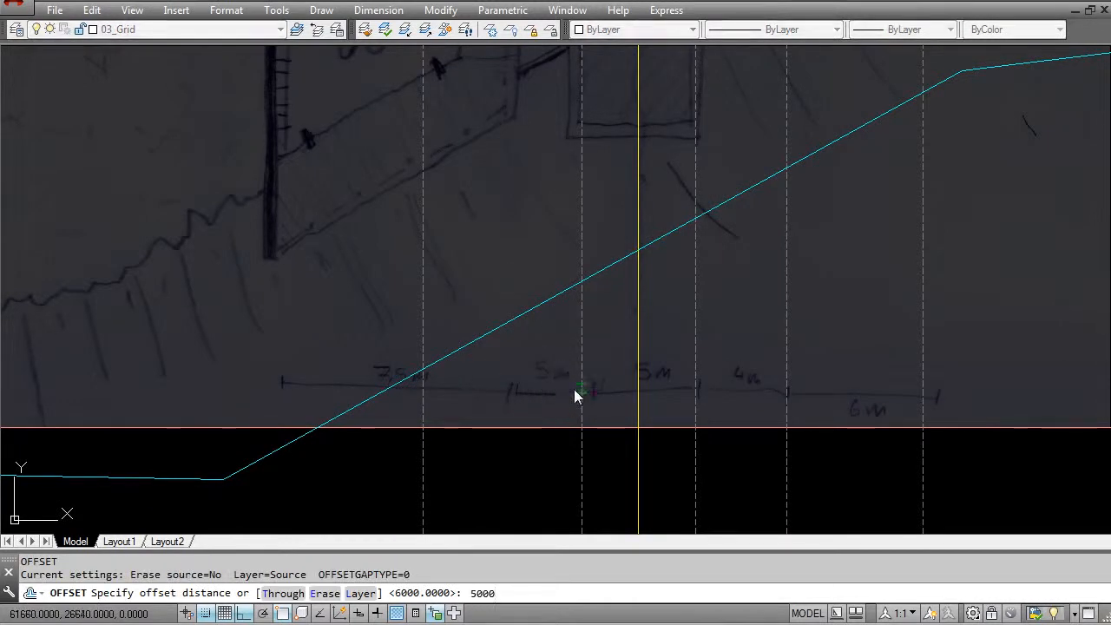
pyautogui.press('Return')
pyautogui.click(581, 389)
pyautogui.click(526, 396)
pyautogui.press('Escape')
# - Stretch the upper end of the kitchen wall's grid line down to just above the top of that sketched wall
pyautogui.scroll(-5, 530, 313)
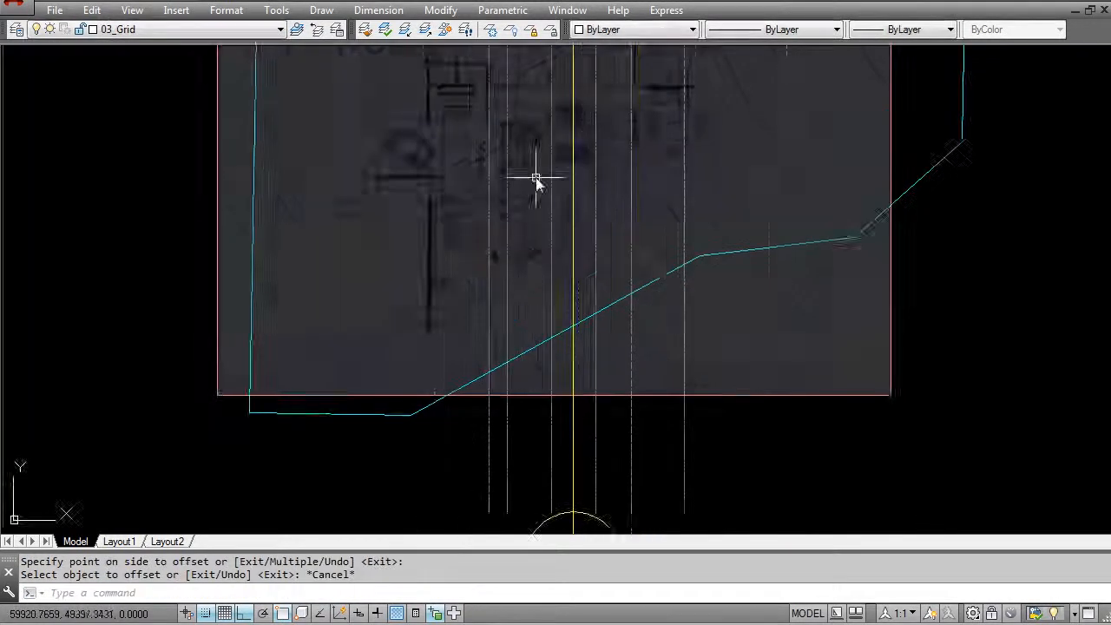
pyautogui.scroll(8, 521, 348)
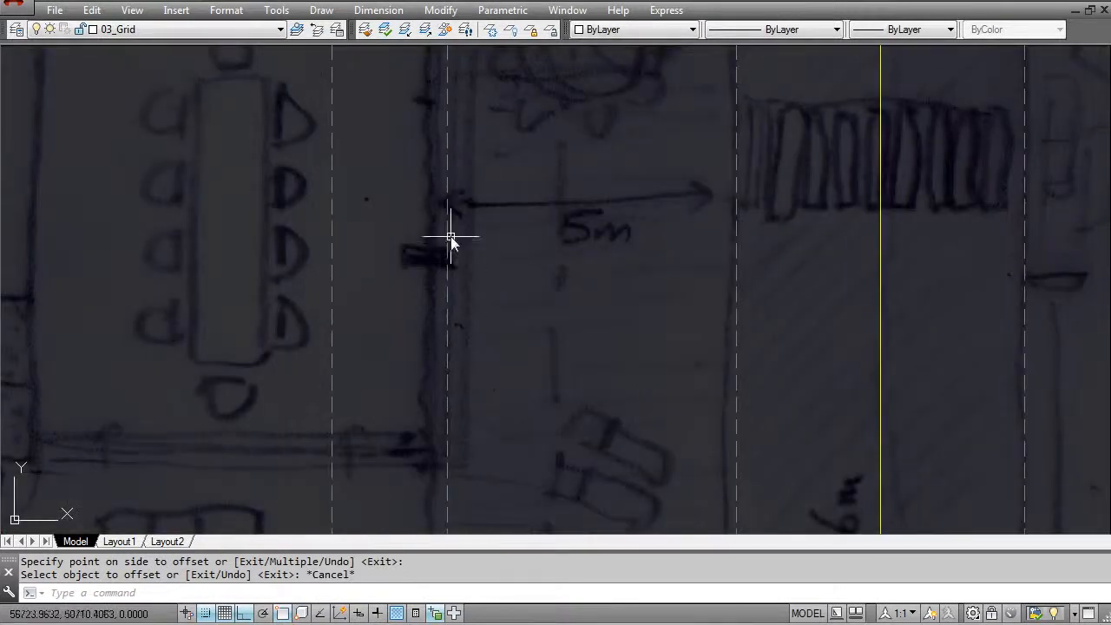
pyautogui.scroll(-5, 429, 235)
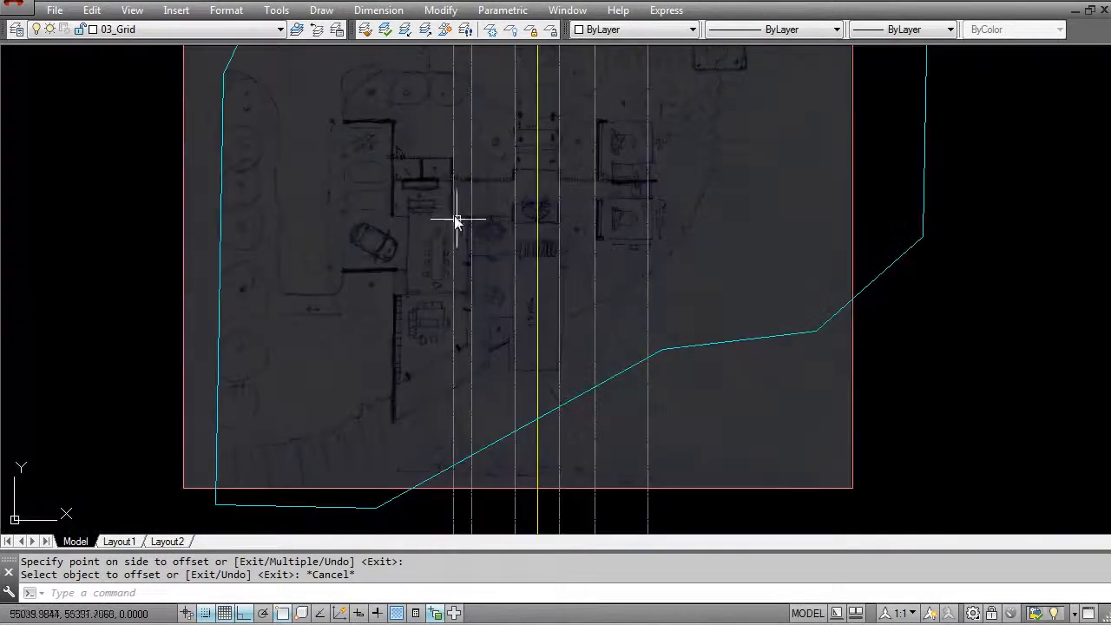
pyautogui.click(452, 217)
pyautogui.scroll(-3, 467, 266)
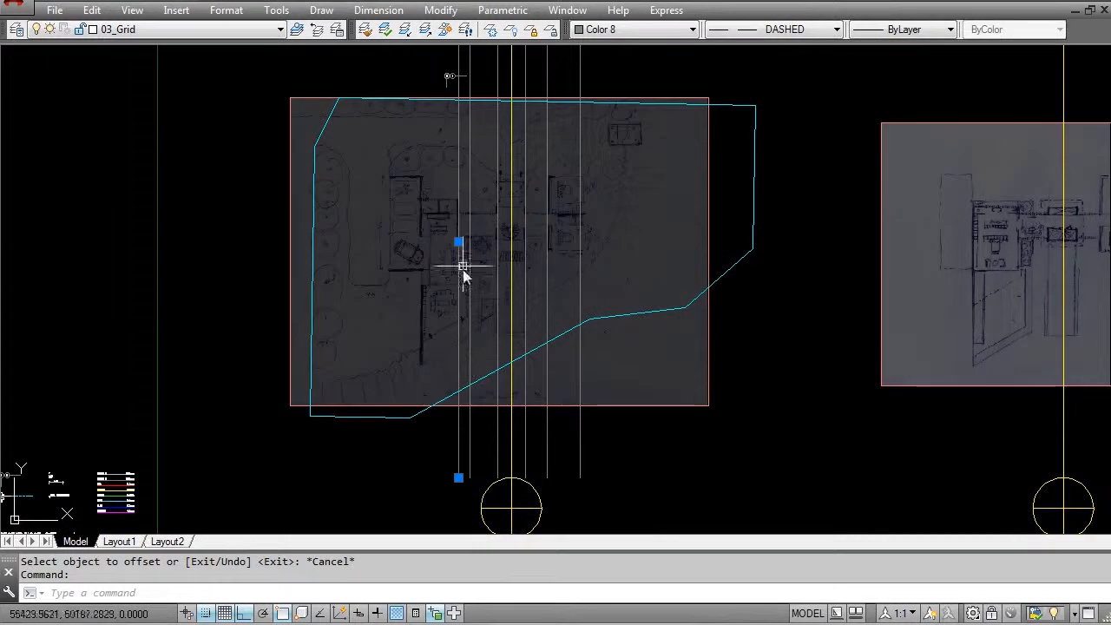
pyautogui.scroll(6, 461, 241)
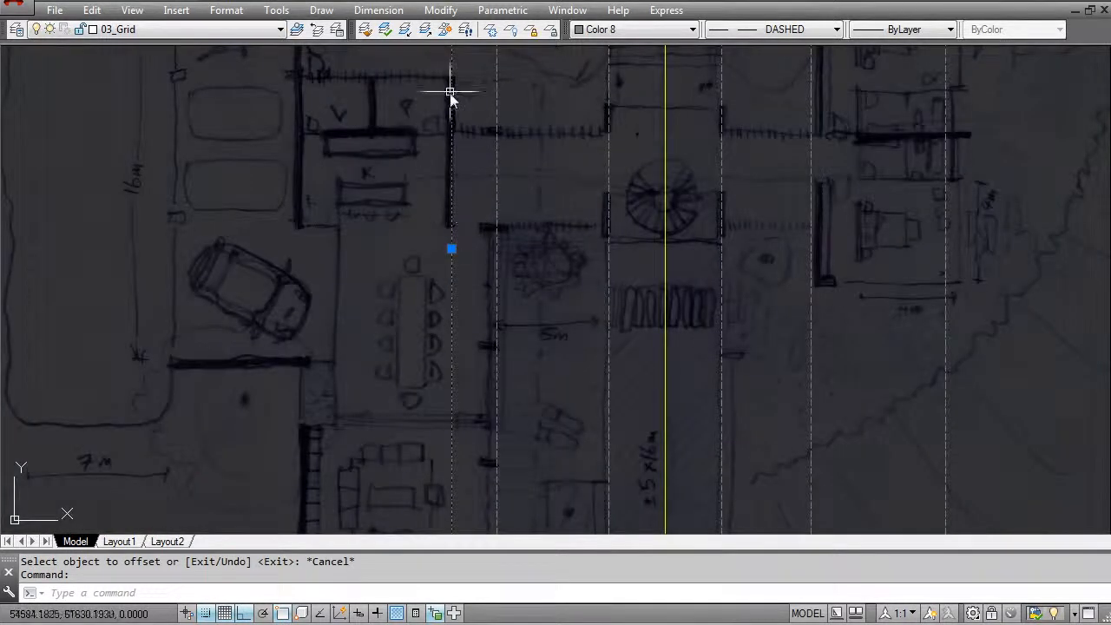
pyautogui.scroll(-5, 469, 243)
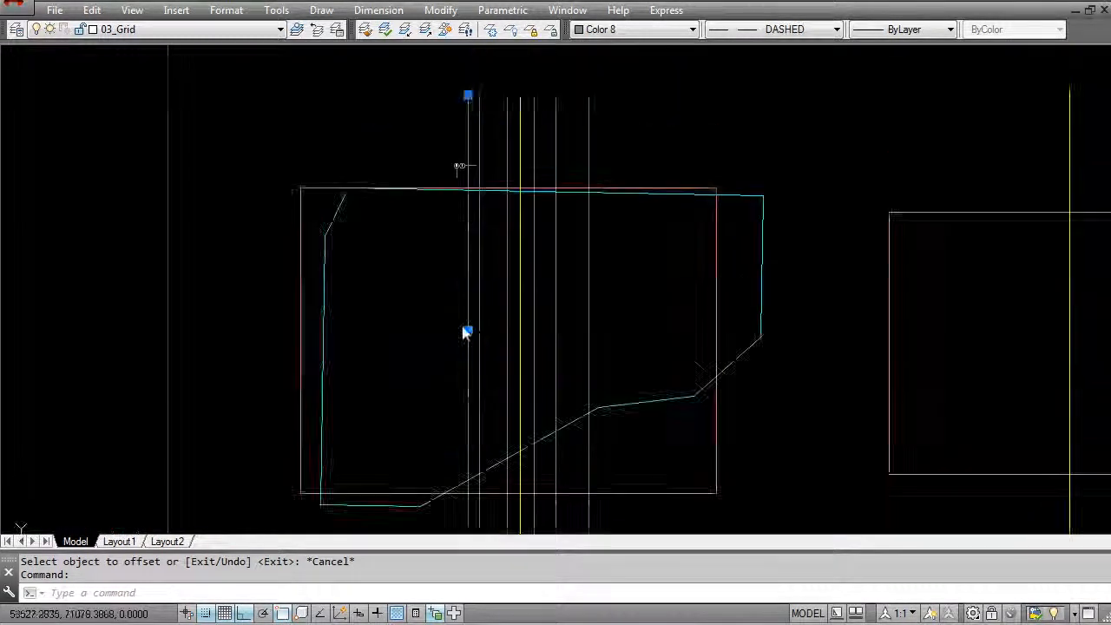
pyautogui.click(469, 243)
pyautogui.scroll(5, 460, 343)
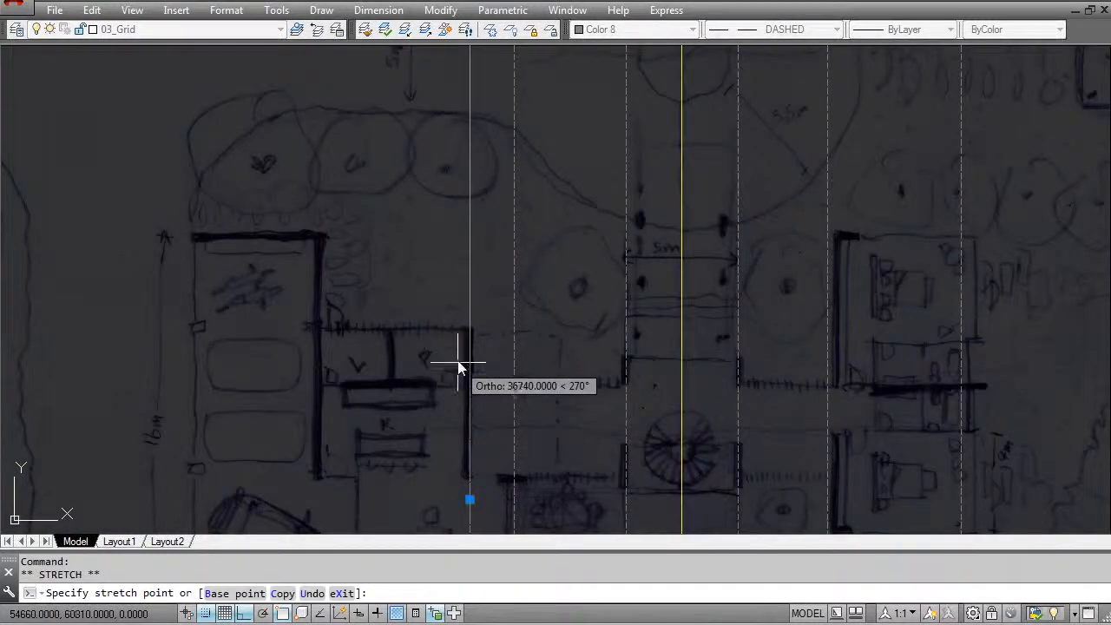
pyautogui.click(460, 323)
# - Stretch the lower end of the kitchen wall's grid line up to just below the bottom of that sketched wall
pyautogui.moveTo(476, 525); pyautogui.dragTo(477, 276, button='middle')
pyautogui.scroll(-5, 479, 282)
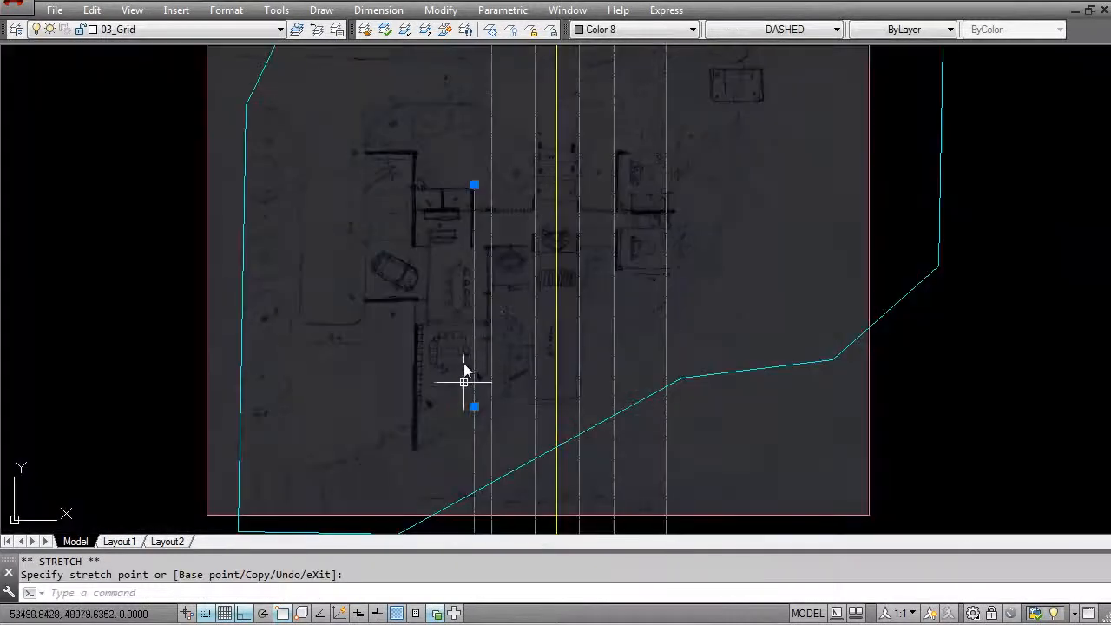
pyautogui.moveTo(463, 391); pyautogui.dragTo(451, 301, button='middle')
pyautogui.moveTo(451, 492); pyautogui.dragTo(455, 327, button='middle')
pyautogui.click(461, 374)
pyautogui.moveTo(443, 287); pyautogui.dragTo(434, 491, button='middle')
pyautogui.moveTo(431, 274); pyautogui.dragTo(425, 481, button='middle')
pyautogui.scroll(5, 430, 417)
pyautogui.scroll(-3, 452, 375)
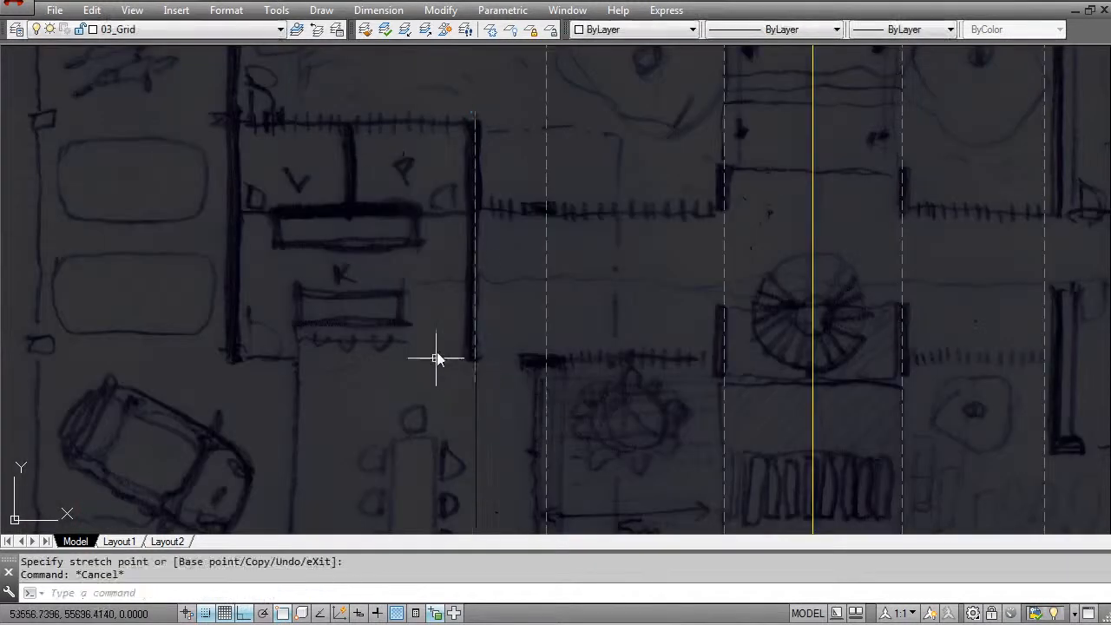
pyautogui.press('Escape')
# - Offset the grid line 5 m west of the passage by 7500 to the west, following the sketched 7.5 m span
pyautogui.scroll(-3, 452, 316)
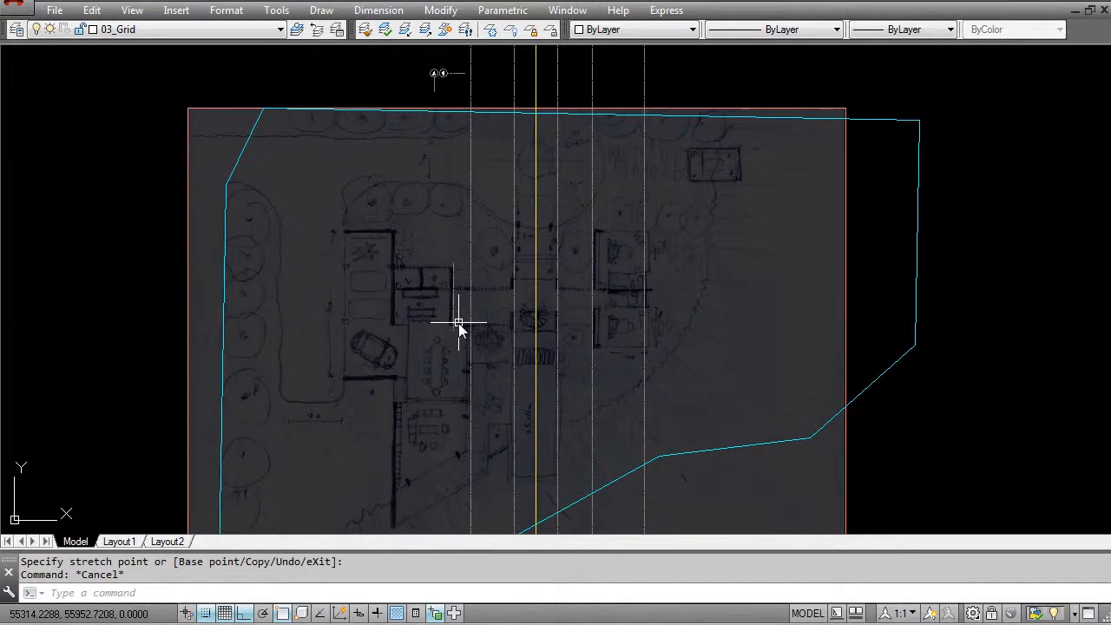
pyautogui.moveTo(470, 310); pyautogui.dragTo(464, 253, button='middle')
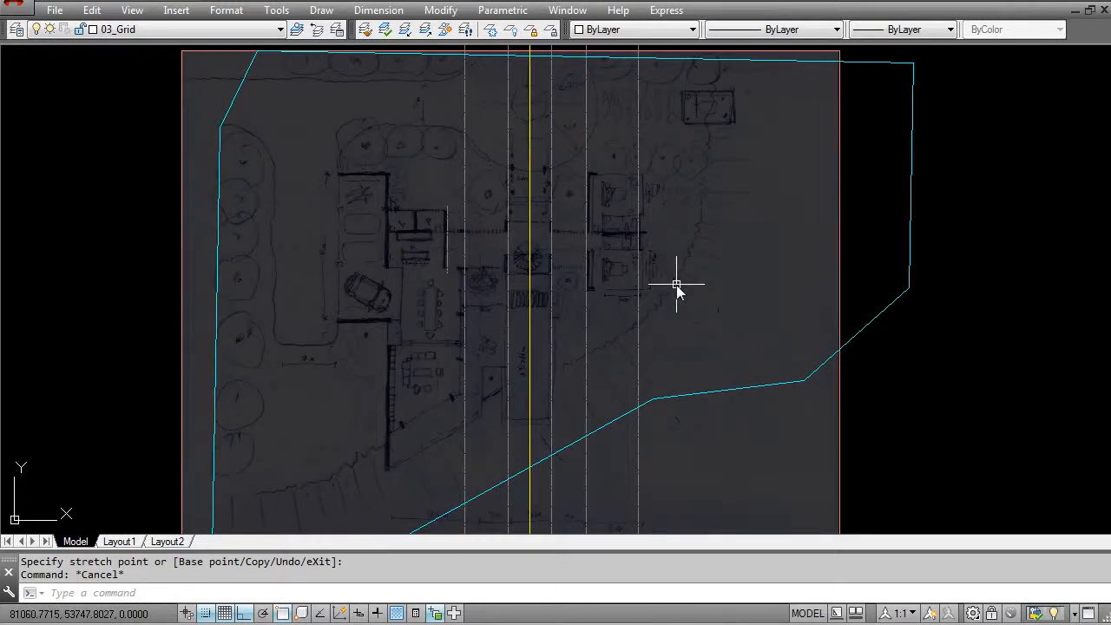
pyautogui.scroll(-3, 486, 260)
pyautogui.scroll(5, 478, 273)
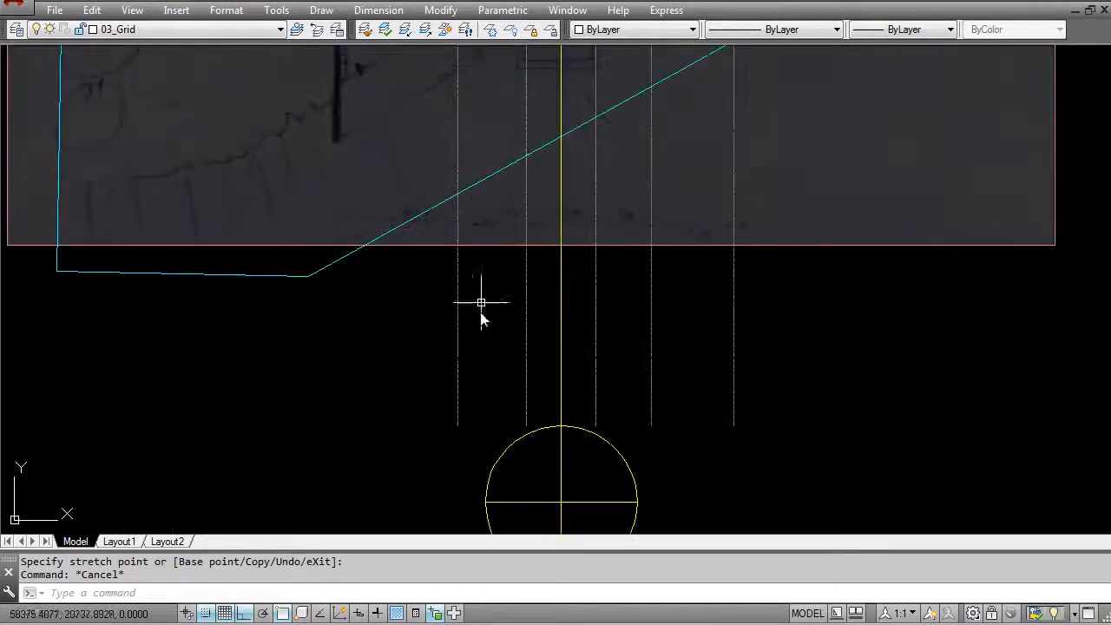
pyautogui.scroll(2, 395, 210)
pyautogui.scroll(3, 458, 241)
pyautogui.press('Escape')
pyautogui.write('o')
pyautogui.press('Return')
pyautogui.write('7500')
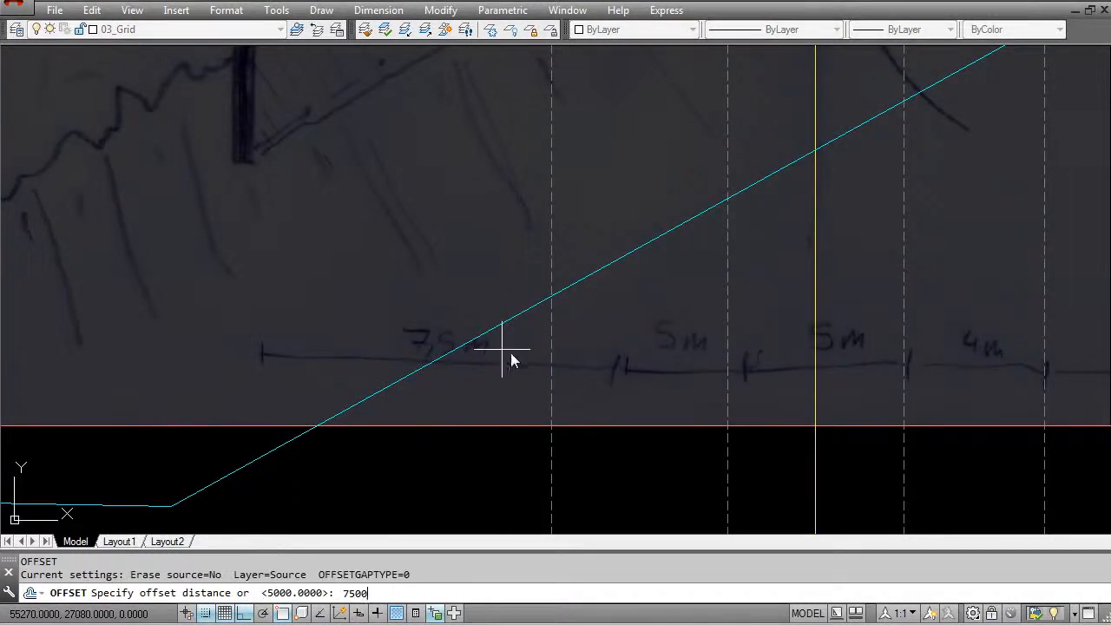
pyautogui.press('Return')
pyautogui.click(551, 272)
pyautogui.click(425, 288)
pyautogui.scroll(-4, 423, 288)
pyautogui.moveTo(409, 163)
pyautogui.mouseDown(button='middle')
pyautogui.moveTo(414, 417)
pyautogui.moveTo(378, 352)
pyautogui.moveTo(381, 324)
pyautogui.mouseUp(button='middle')
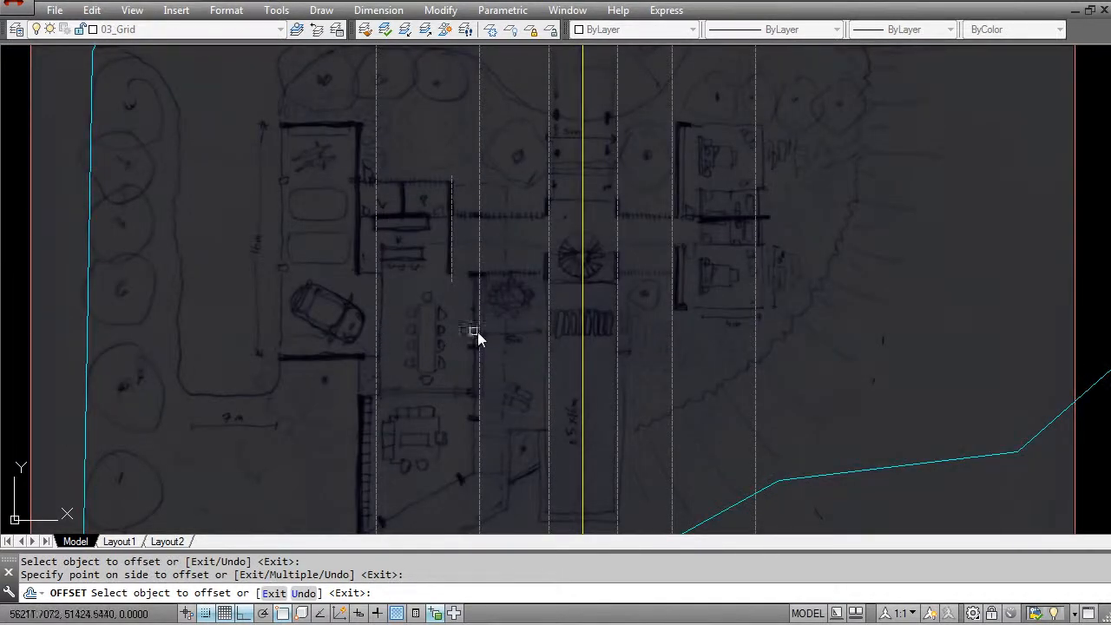
pyautogui.moveTo(369, 451); pyautogui.dragTo(399, 222, button='middle')
pyautogui.moveTo(431, 385)
pyautogui.mouseDown(button='middle')
pyautogui.moveTo(418, 313)
pyautogui.moveTo(427, 392)
pyautogui.mouseUp(button='middle')
pyautogui.press('Escape')
pyautogui.press('Escape')
pyautogui.press('Escape')
# - Measure the horizontal distance from the sketched living room's thick west wall to the grid line along its east side
pyautogui.scroll(2, 392, 278)
pyautogui.write('di')
pyautogui.press('Return')
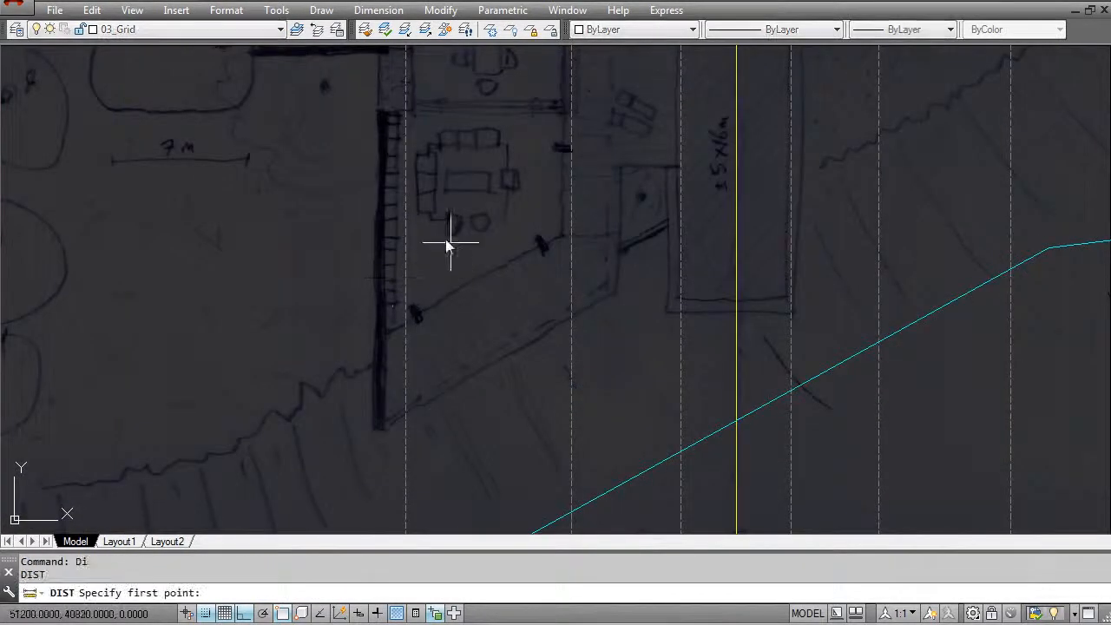
pyautogui.click(381, 238)
pyautogui.click(572, 238)
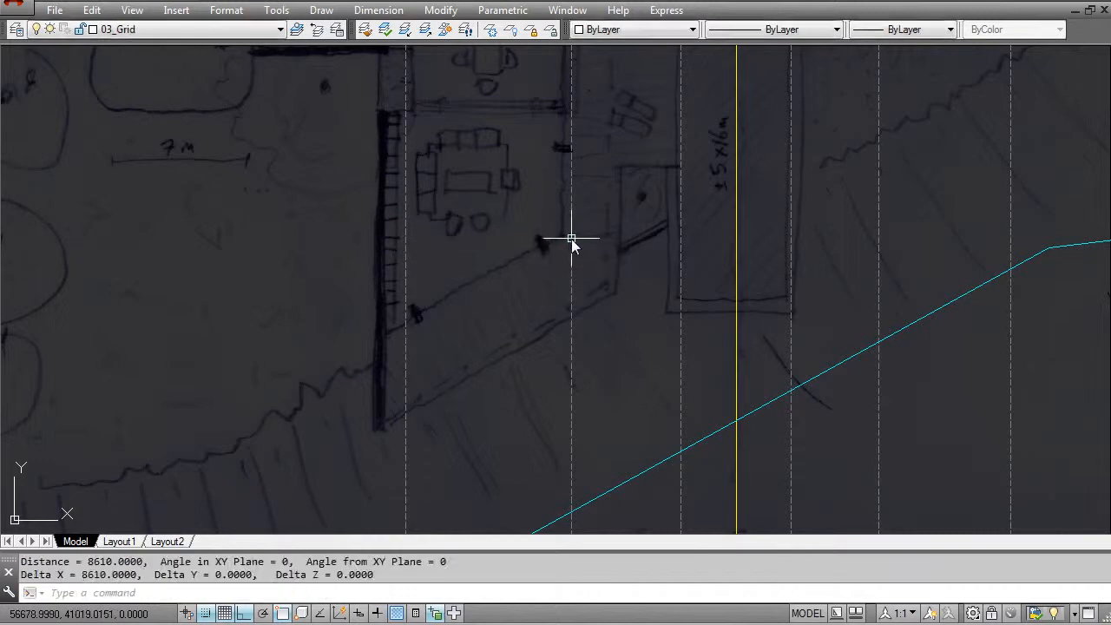
pyautogui.moveTo(491, 318); pyautogui.dragTo(489, 358, button='middle')
pyautogui.press('Escape')
pyautogui.press('Escape')
# - Offset the grid line along the living room's east side by 8500 to the west, onto the thick sketched wall
pyautogui.write('o')
pyautogui.press('Return')
pyautogui.write('8500')
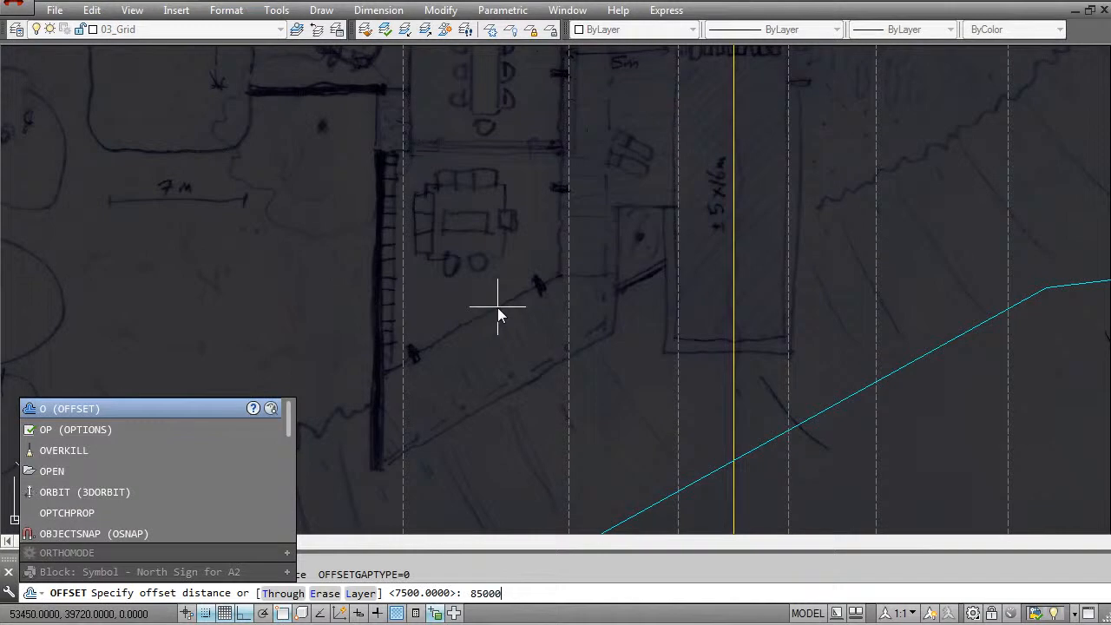
pyautogui.write('0')
pyautogui.press('BackSpace')
pyautogui.press('Return')
pyautogui.click(568, 306)
pyautogui.click(516, 307)
pyautogui.press('Escape')
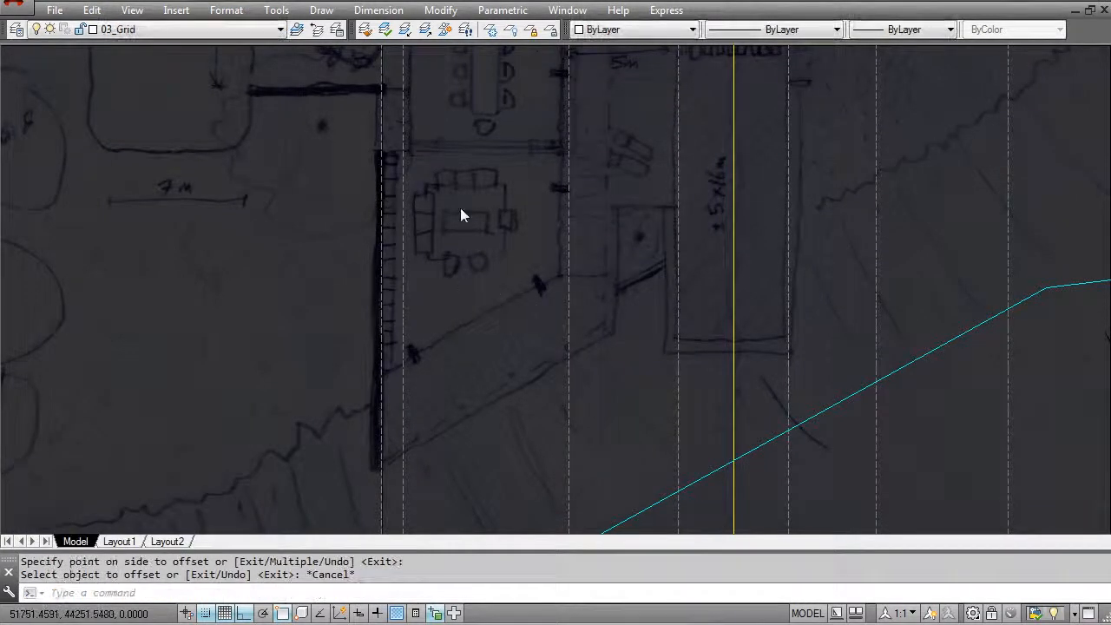
pyautogui.scroll(-5, 469, 208)
pyautogui.moveTo(488, 113); pyautogui.dragTo(470, 351, button='middle')
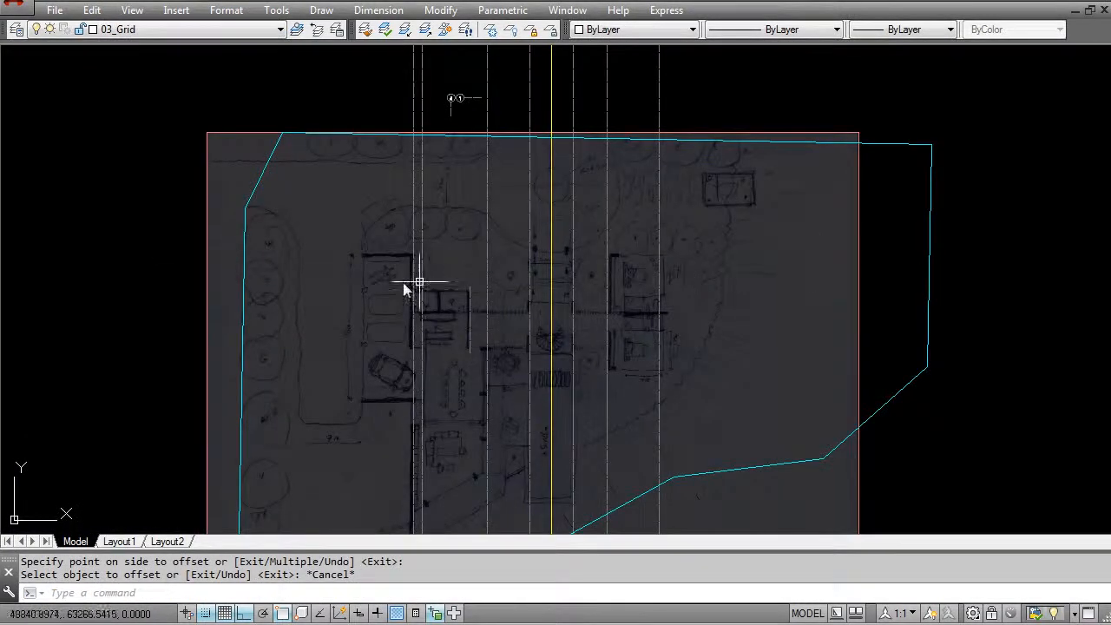
pyautogui.scroll(4, 452, 360)
pyautogui.scroll(2, 510, 322)
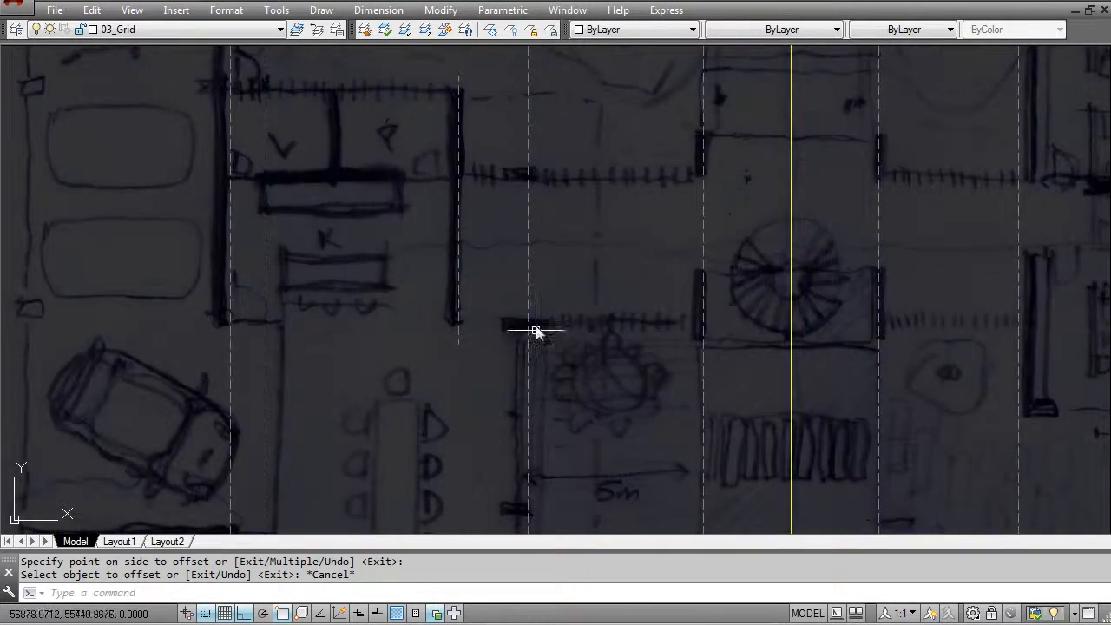
# - Draw a horizontal line across the whole house sketch at the level of the kitchen wall's lower end
pyautogui.scroll(-4, 546, 321)
pyautogui.scroll(2, 526, 295)
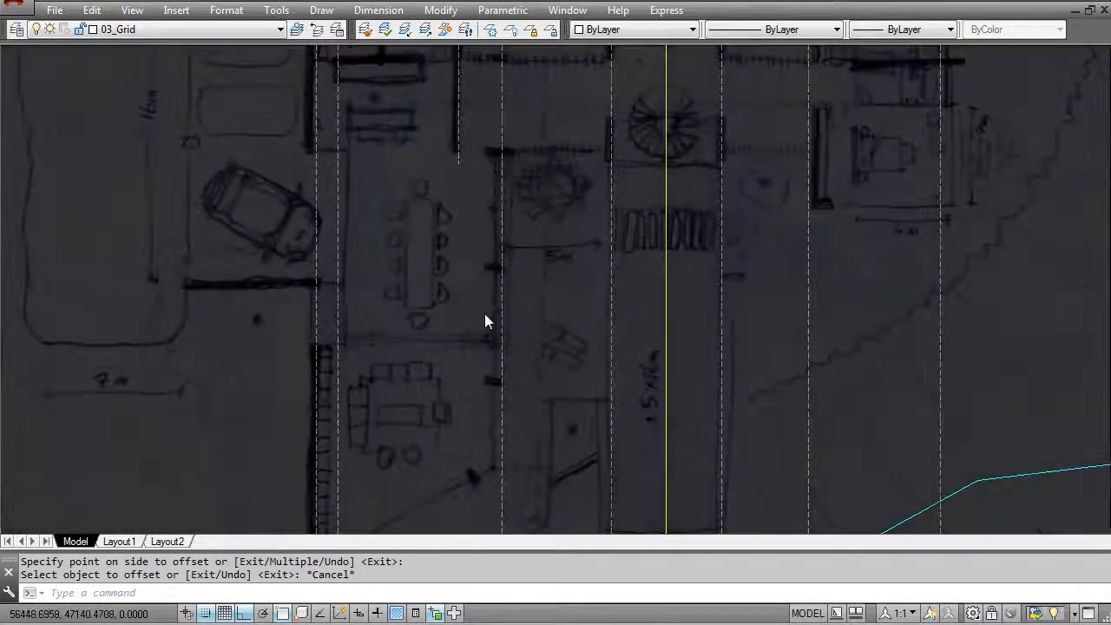
pyautogui.scroll(-2, 469, 323)
pyautogui.press('Escape')
pyautogui.write('l')
pyautogui.press('Return')
pyautogui.click(236, 276)
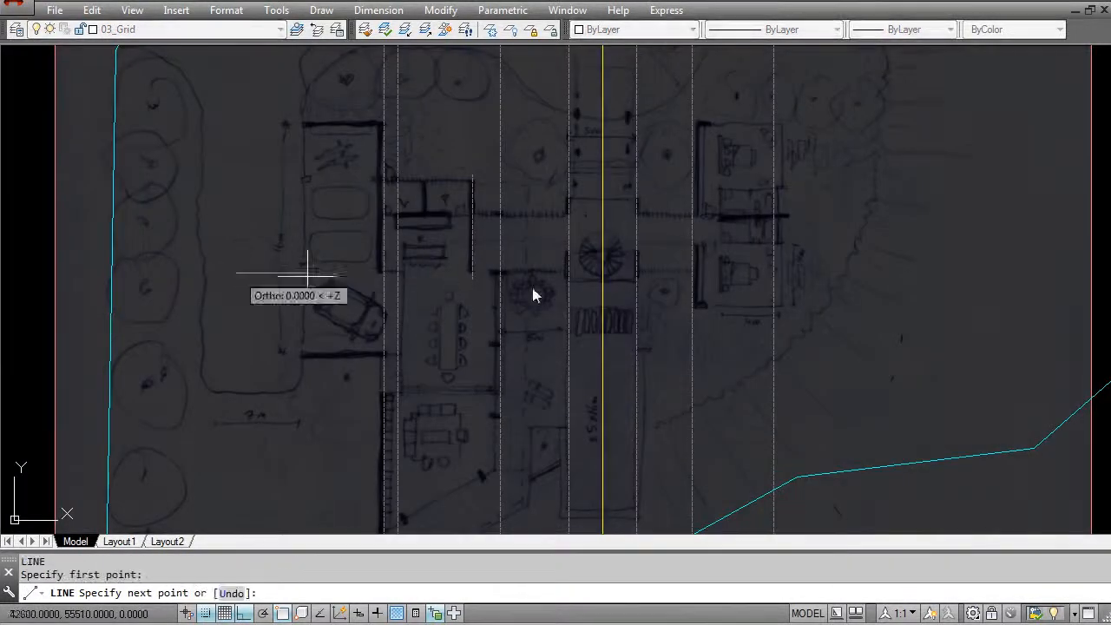
pyautogui.press('Escape')
# - Match the new horizontal line's properties to those of the dashed vertical grid lines
pyautogui.scroll(2, 503, 290)
pyautogui.press('Escape')
pyautogui.write('ma')
pyautogui.press('Return')
pyautogui.click(520, 266)
pyautogui.press('Escape')
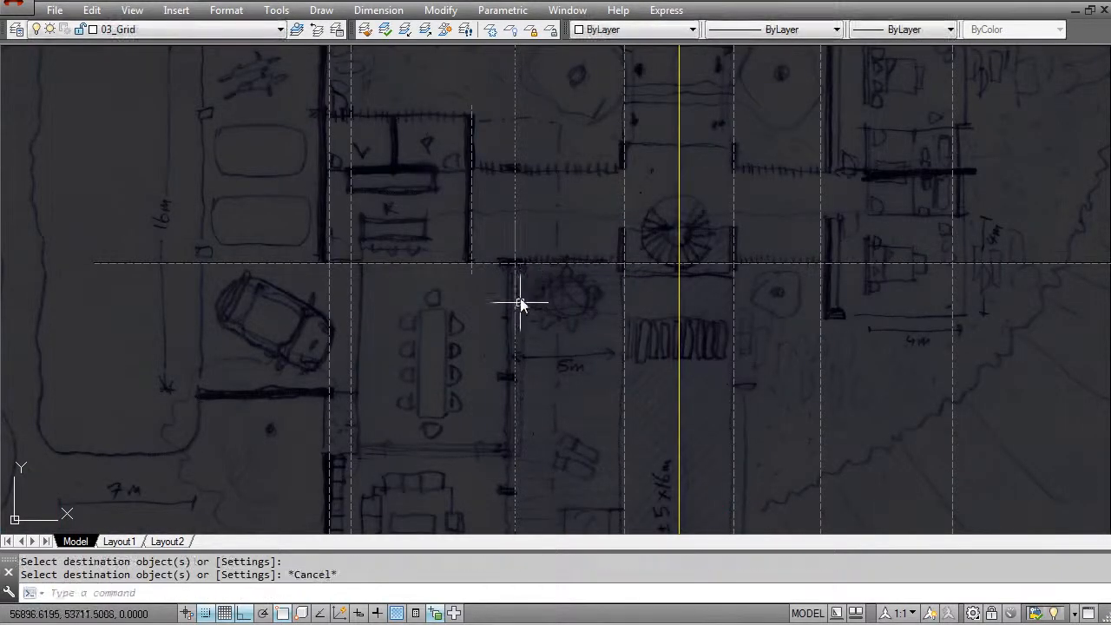
# - Measure the vertical distance from the horizontal grid line down to the first sketched pier on the dining room's east wall
pyautogui.press('Escape')
pyautogui.write('di')
pyautogui.press('Return')
pyautogui.click(510, 264)
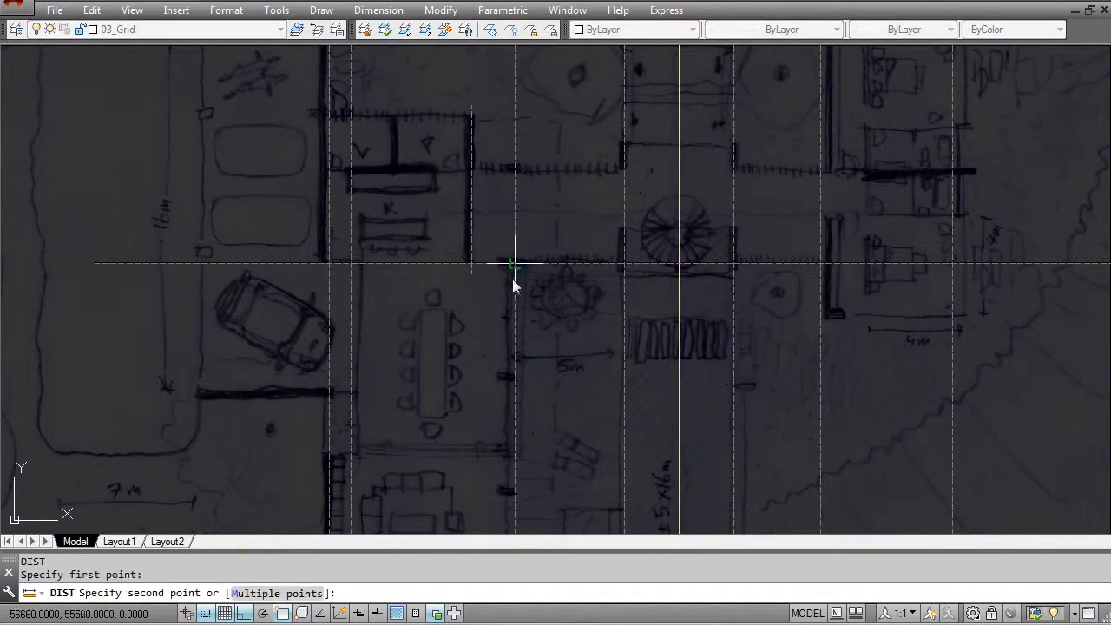
pyautogui.click(513, 379)
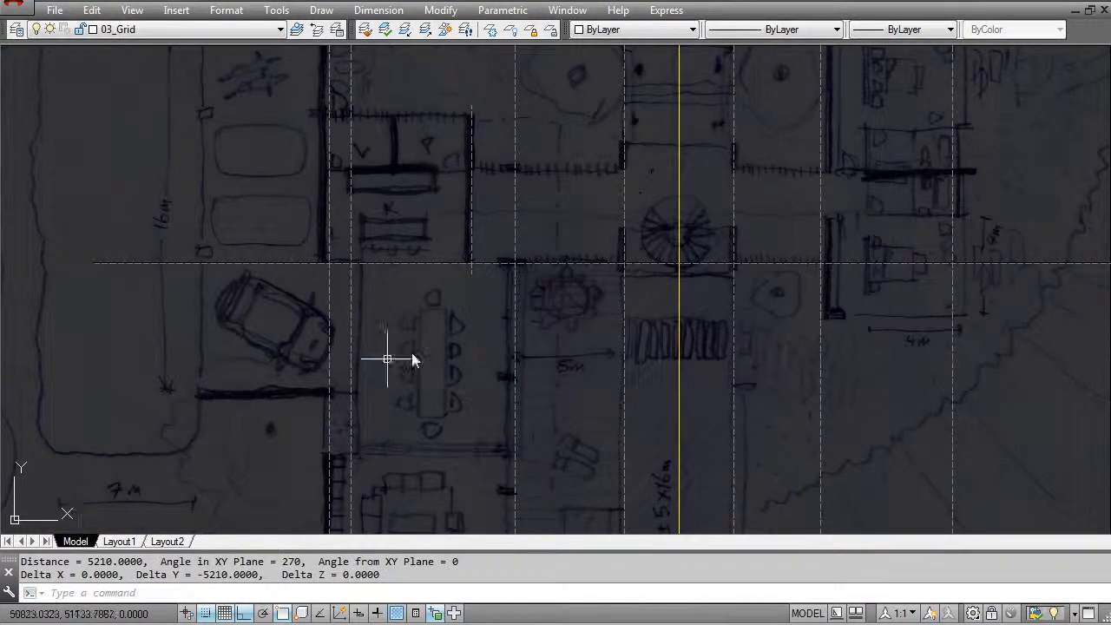
pyautogui.scroll(-5, 454, 365)
pyautogui.press('Escape')
pyautogui.press('Escape')
# - Offset the horizontal grid line by 5000 to the south twice in succession, across the dining and living rooms
pyautogui.scroll(5, 458, 365)
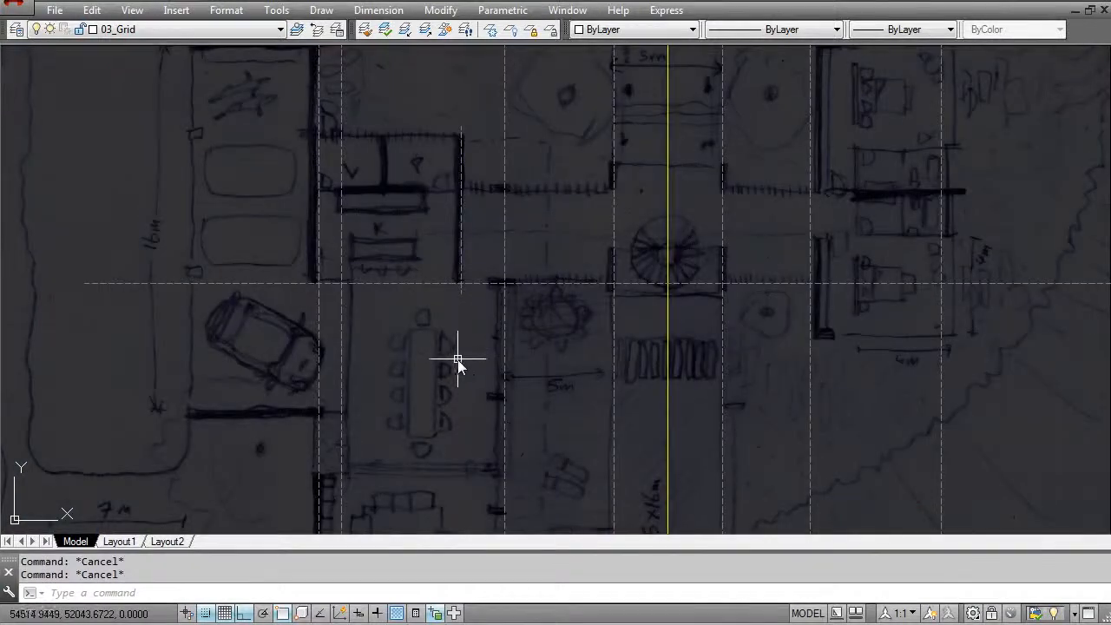
pyautogui.write('o')
pyautogui.press('Return')
pyautogui.write('5000')
pyautogui.press('Return')
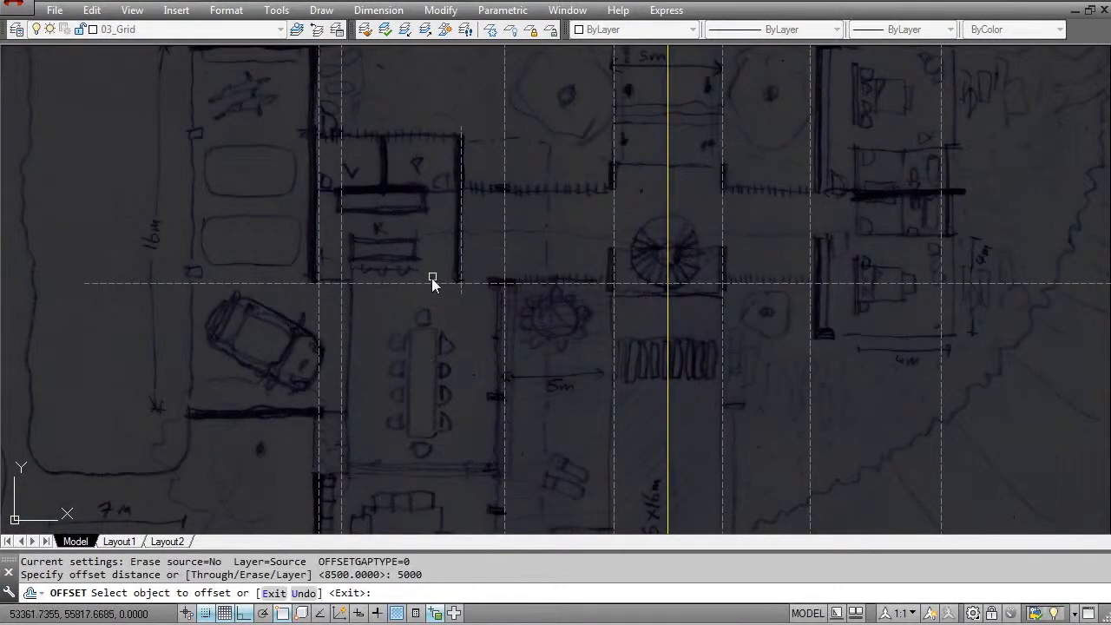
pyautogui.click(425, 282)
pyautogui.click(438, 381)
pyautogui.click(457, 391)
pyautogui.click(454, 425)
# - Offset the first horizontal grid line 5000 to the north and the southernmost one 5000 to the south
pyautogui.scroll(-3, 459, 418)
pyautogui.scroll(3, 453, 353)
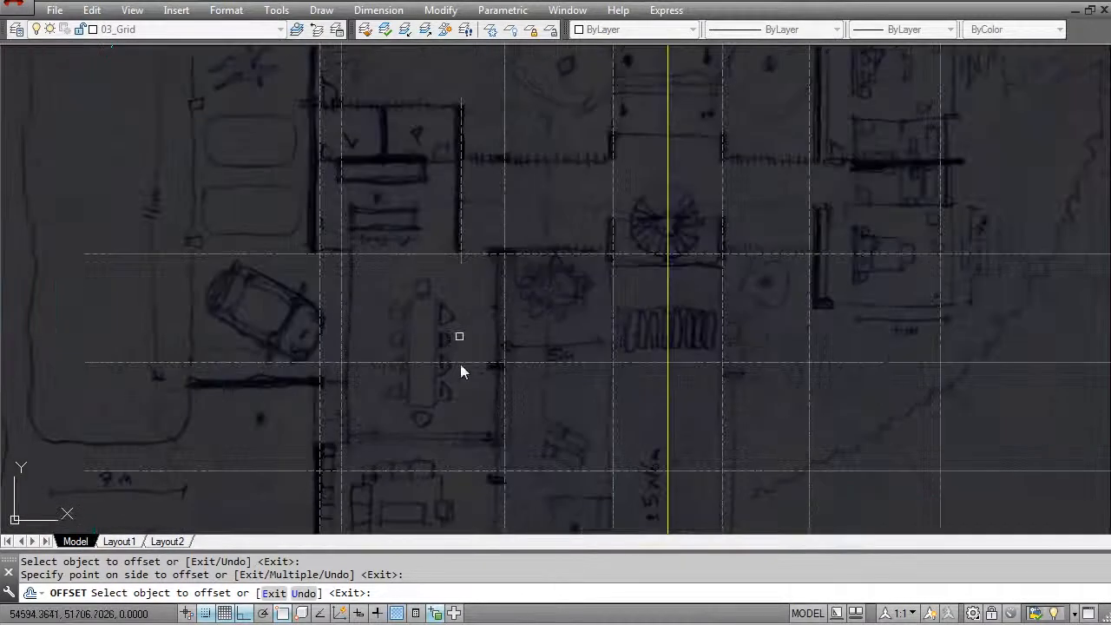
pyautogui.moveTo(461, 337); pyautogui.dragTo(455, 248, button='middle')
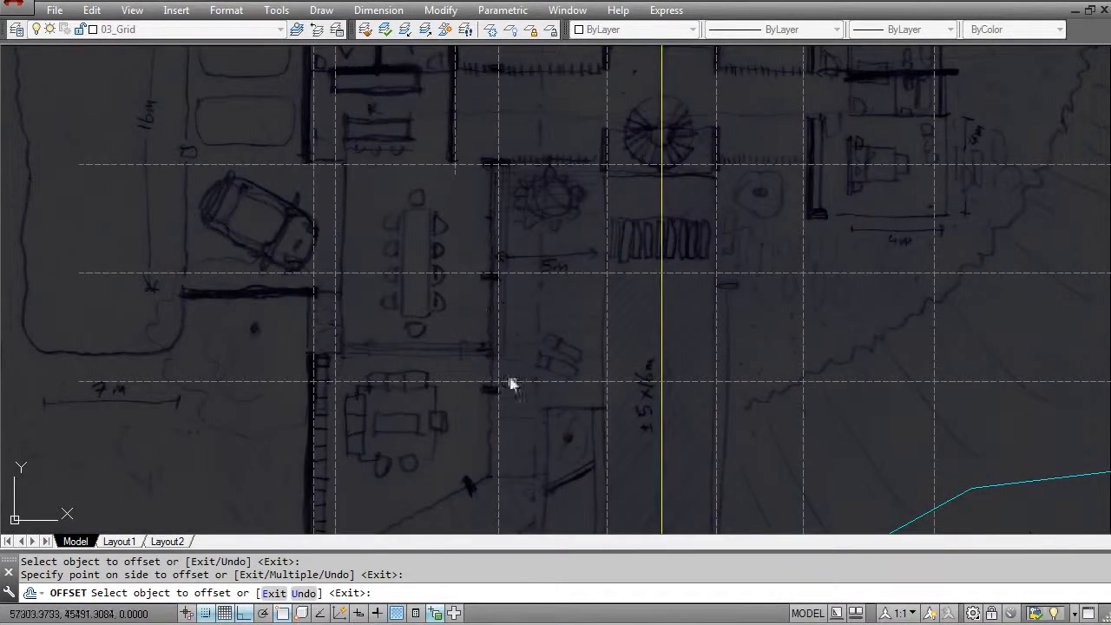
pyautogui.scroll(-2, 503, 394)
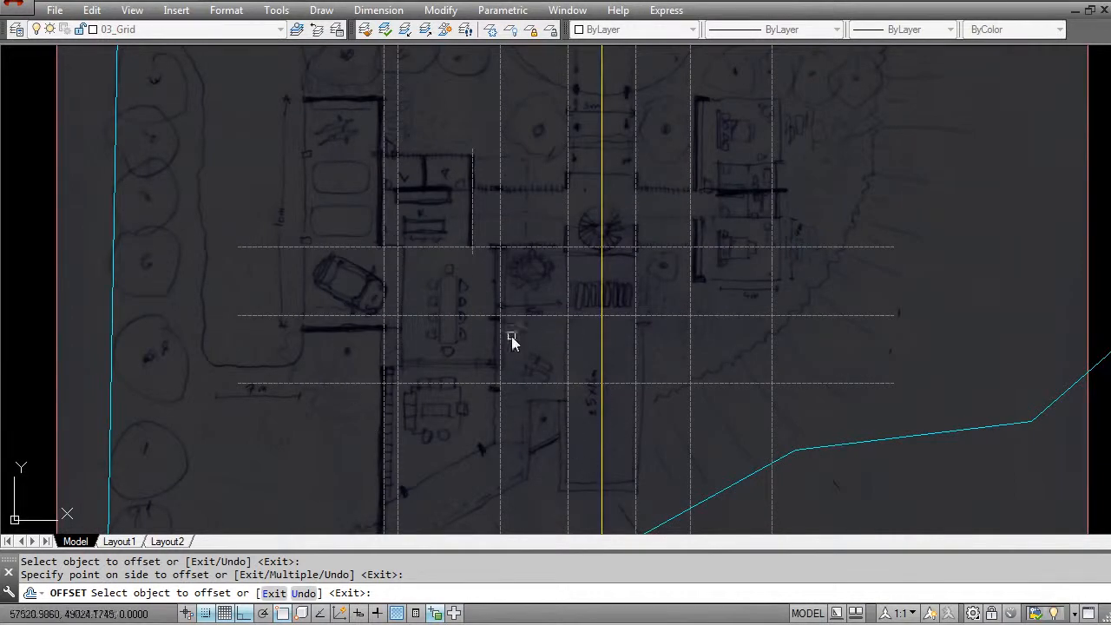
pyautogui.click(524, 248)
pyautogui.click(513, 227)
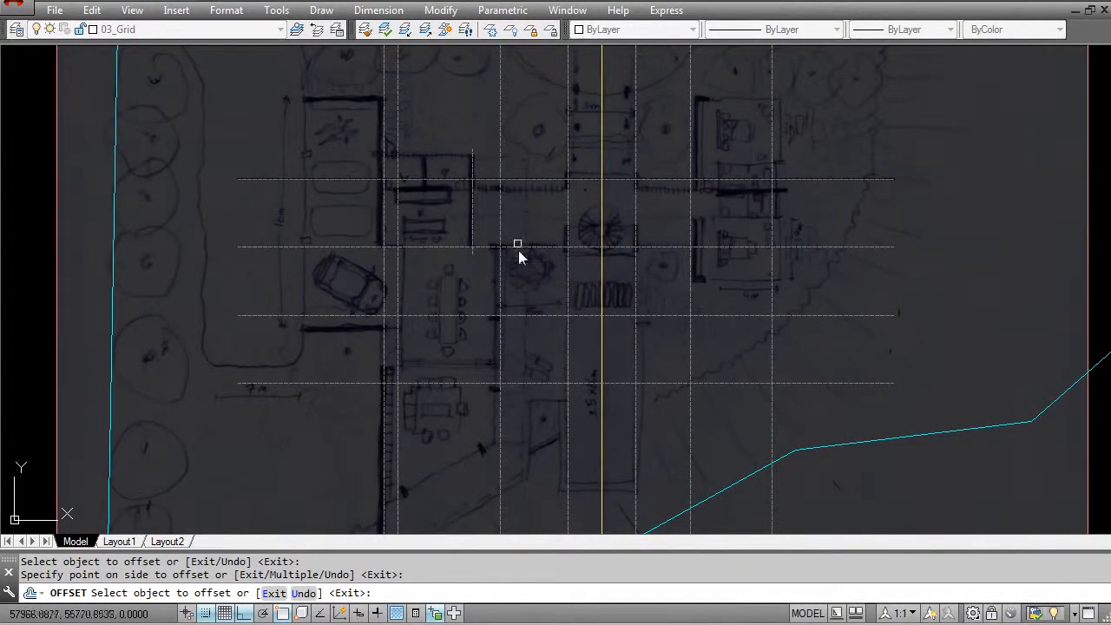
pyautogui.moveTo(546, 399); pyautogui.dragTo(527, 301, button='middle')
pyautogui.click(497, 286)
pyautogui.click(491, 347)
pyautogui.press('Escape')
# - Measure the vertical distance from the sketched hatched wall east of the kitchen down to the horizontal grid line along the dining room's north edge
pyautogui.scroll(3, 425, 365)
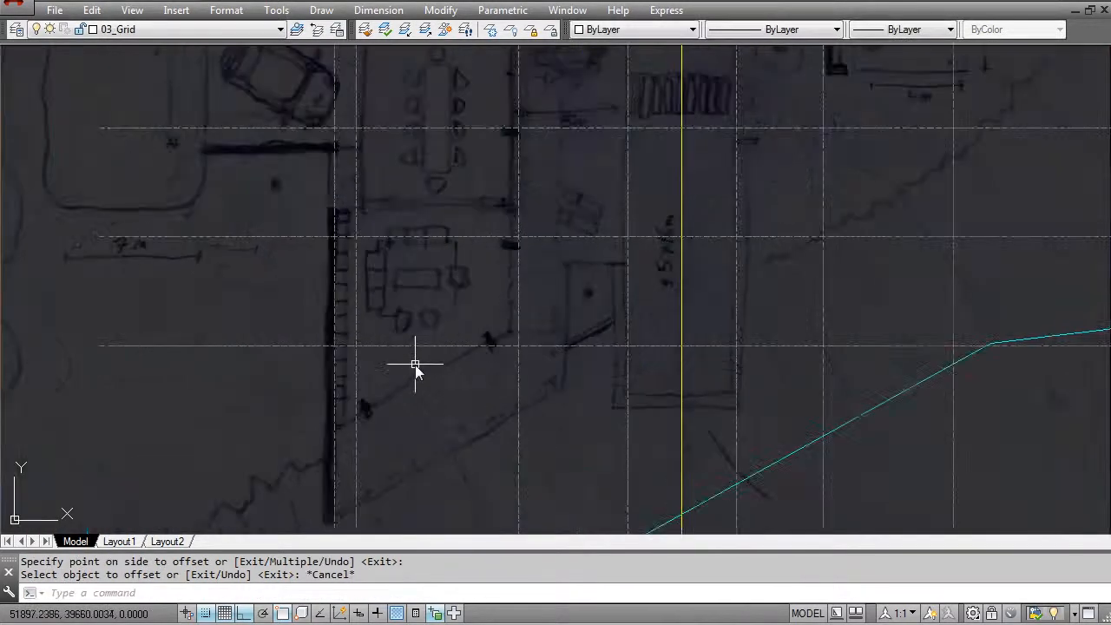
pyautogui.scroll(-5, 426, 373)
pyautogui.scroll(6, 452, 392)
pyautogui.scroll(2, 458, 325)
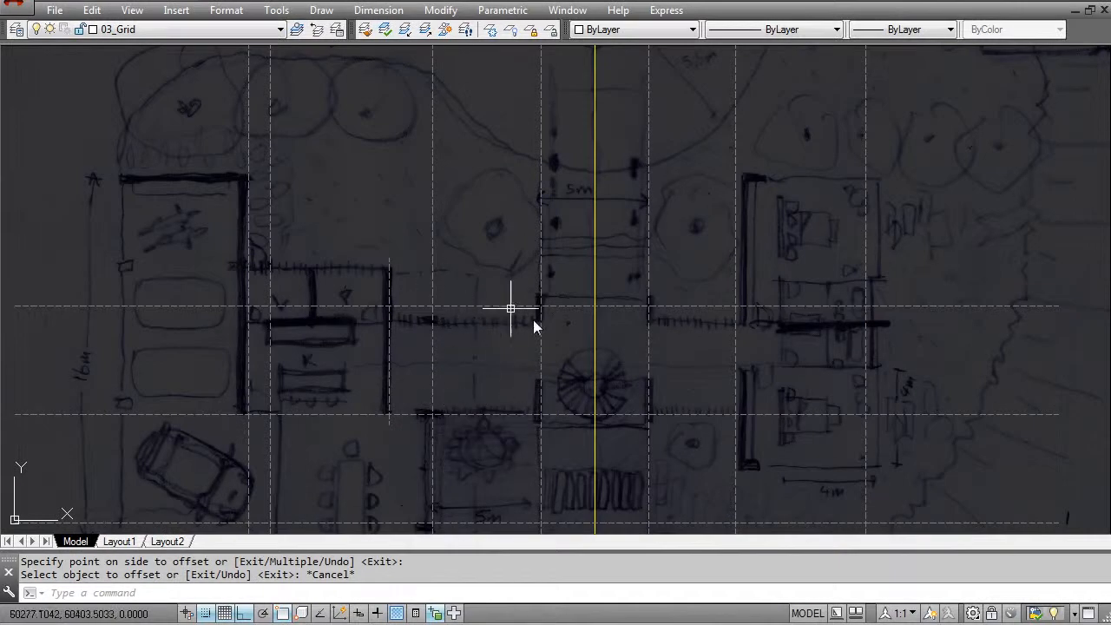
pyautogui.press('Escape')
pyautogui.write('d')
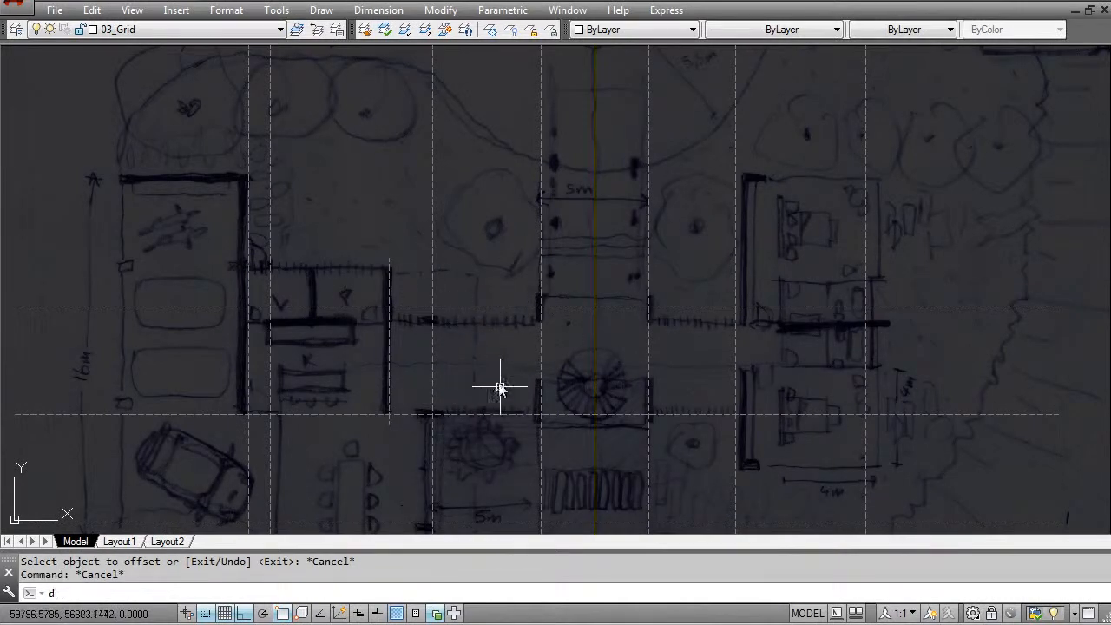
pyautogui.write('i')
pyautogui.press('Return')
pyautogui.click(466, 321)
pyautogui.click(469, 417)
pyautogui.press('Escape')
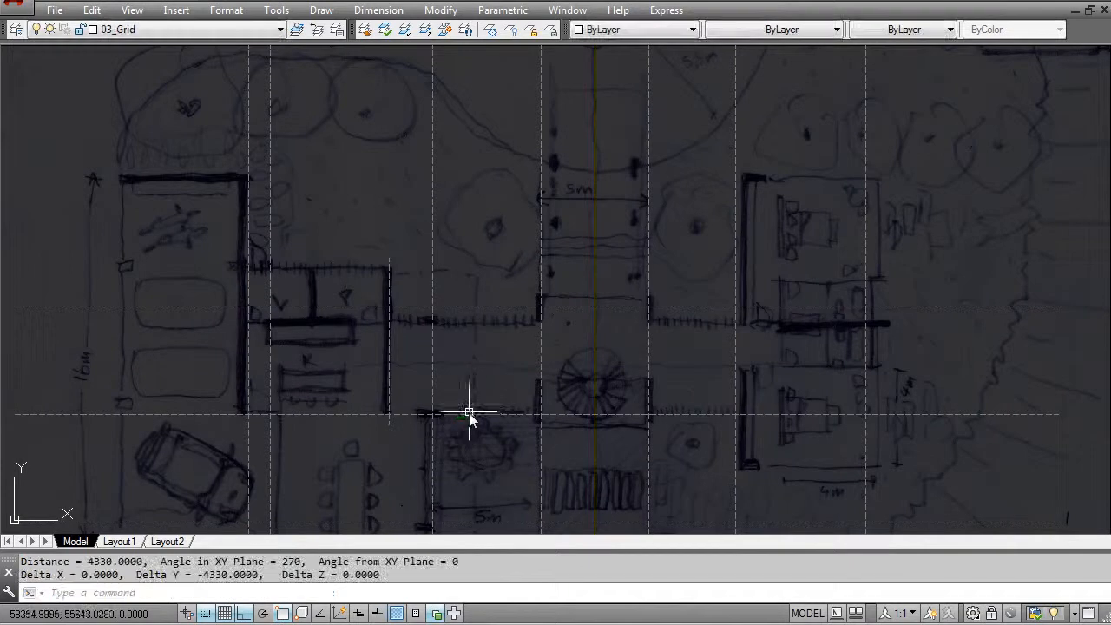
# - Move the northernmost horizontal grid line 1000 to the south
pyautogui.press('Escape')
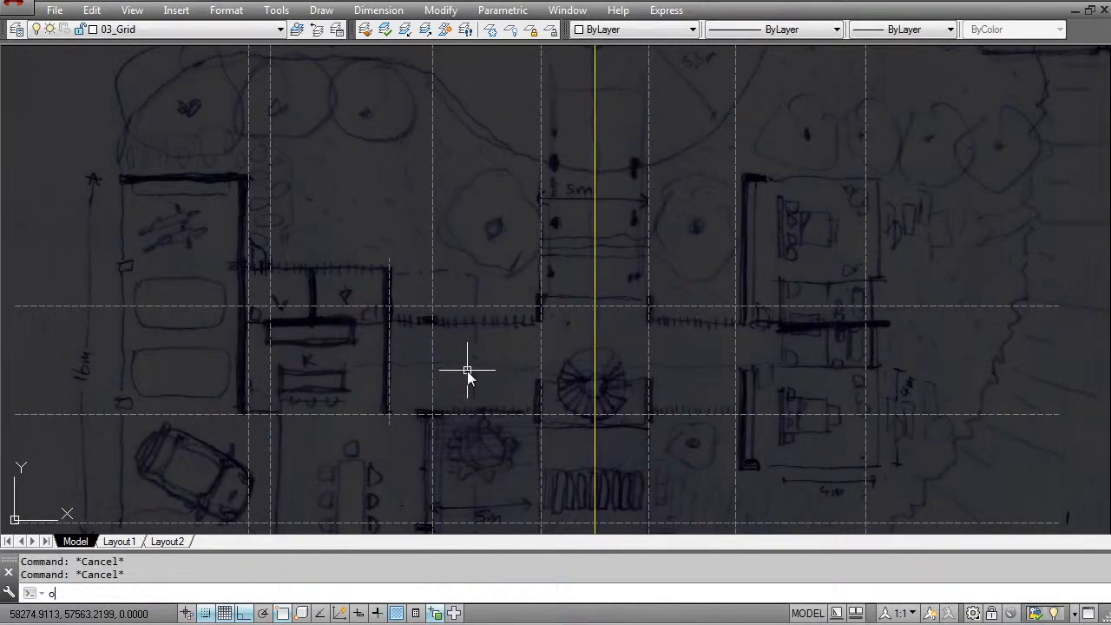
pyautogui.press('Escape')
pyautogui.moveTo(469, 315); pyautogui.dragTo(474, 342, button='middle')
pyautogui.write('m')
pyautogui.press('Return')
pyautogui.click(491, 370)
pyautogui.click(473, 304)
pyautogui.press('Return')
pyautogui.click(487, 214)
pyautogui.write('1000')
pyautogui.press('Return')
pyautogui.press('Escape')
# - Examine how the horizontal and vertical grid lines fit the whole site sketch, the east rooms and the garage
pyautogui.scroll(-5, 573, 297)
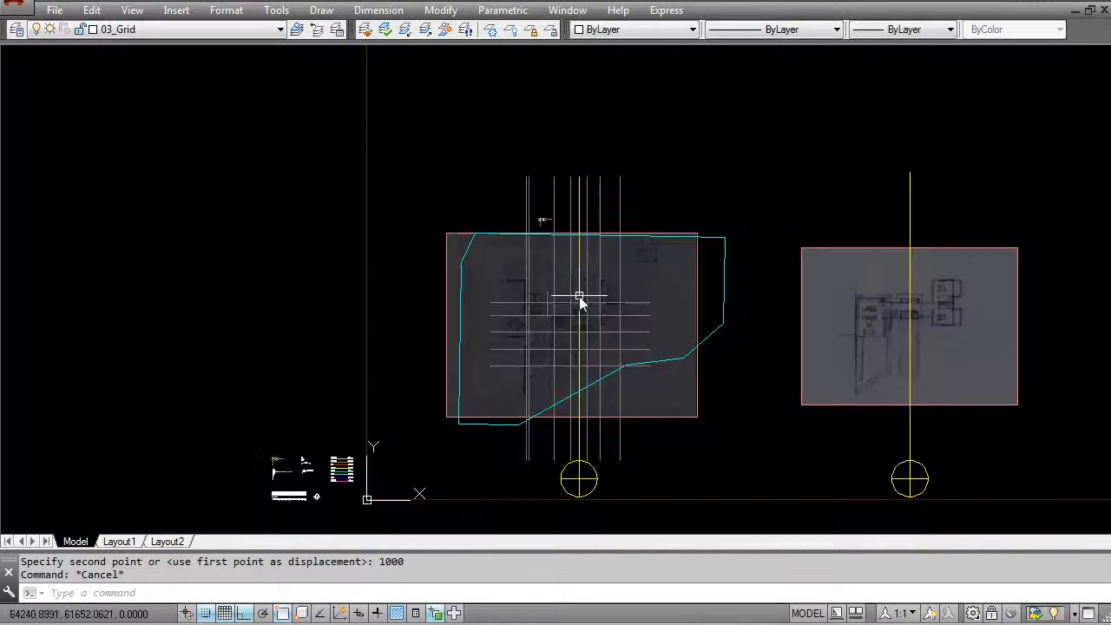
pyautogui.moveTo(580, 300); pyautogui.dragTo(527, 252, button='middle')
pyautogui.scroll(3, 492, 268)
pyautogui.press('Escape')
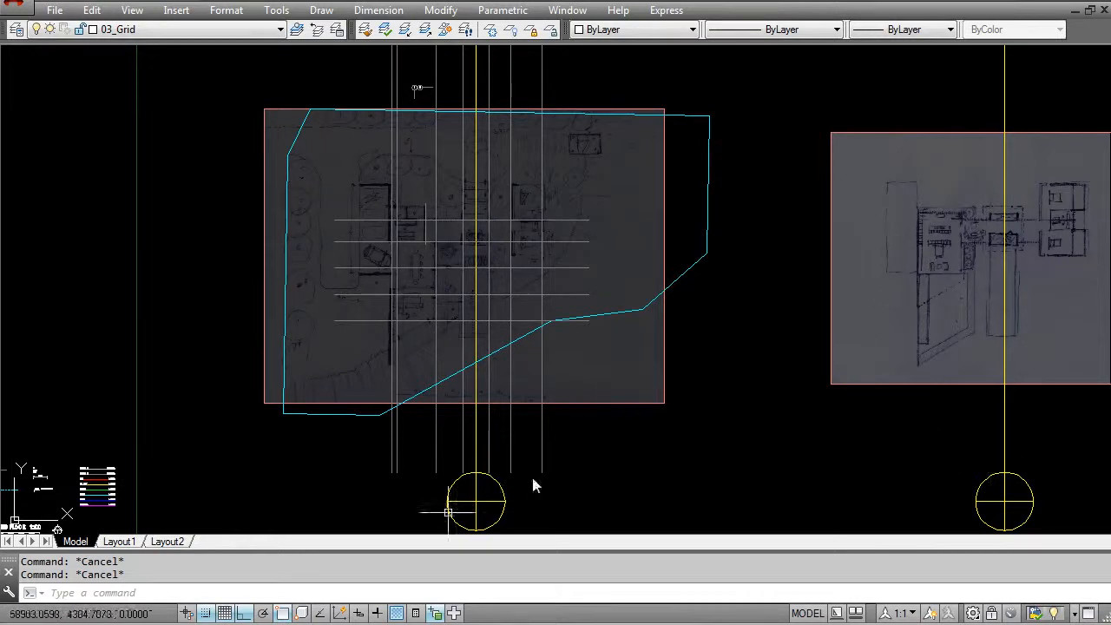
pyautogui.moveTo(709, 278); pyautogui.dragTo(698, 305, button='middle')
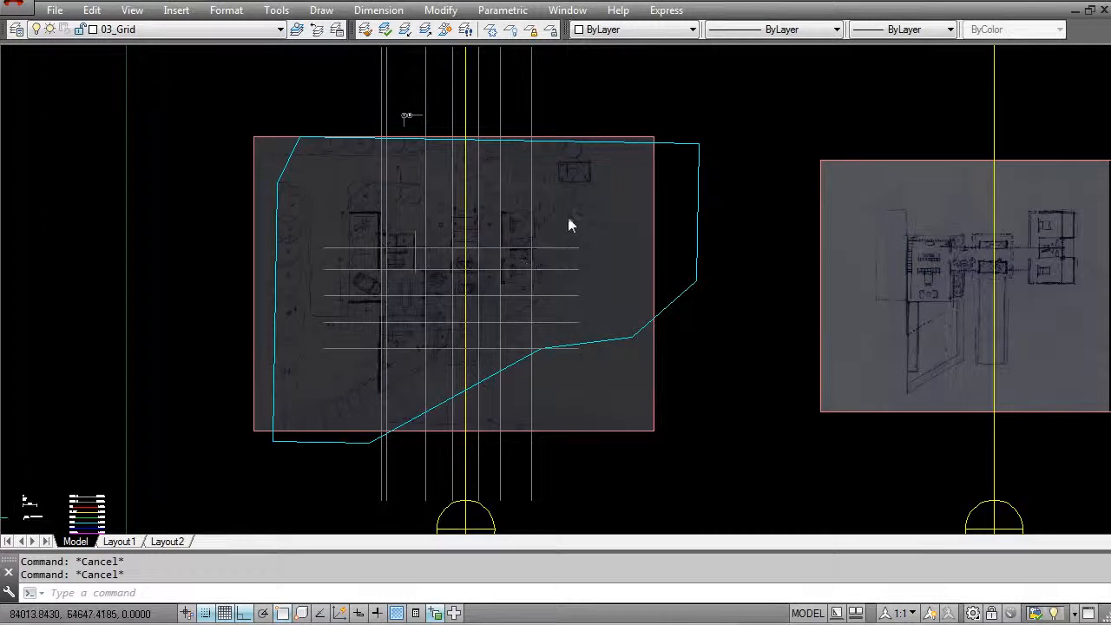
pyautogui.scroll(4, 563, 252)
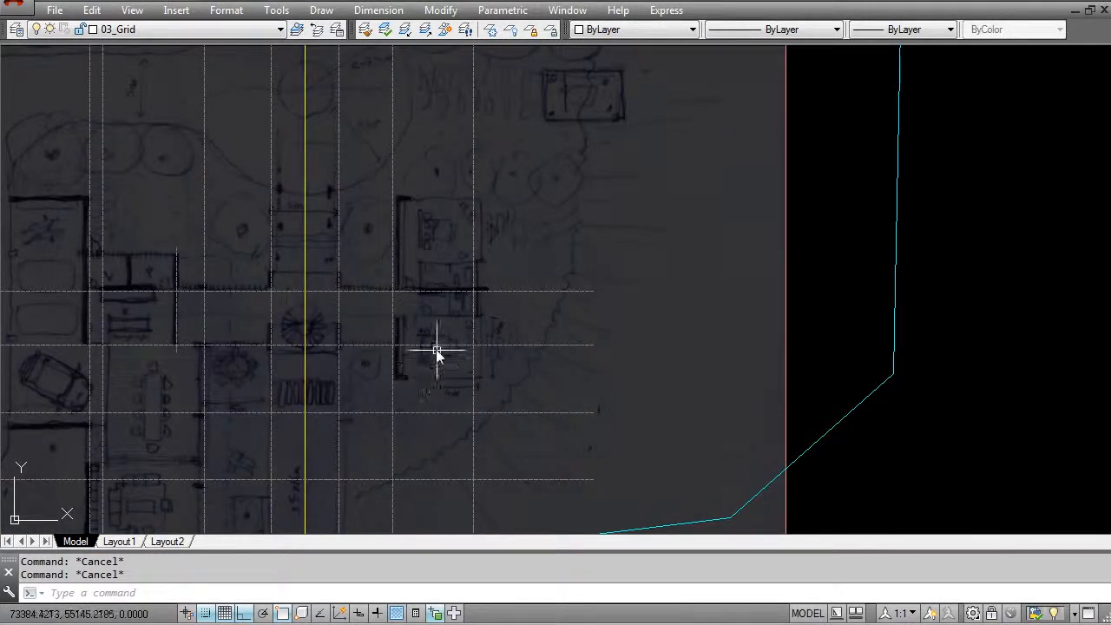
pyautogui.scroll(-6, 422, 347)
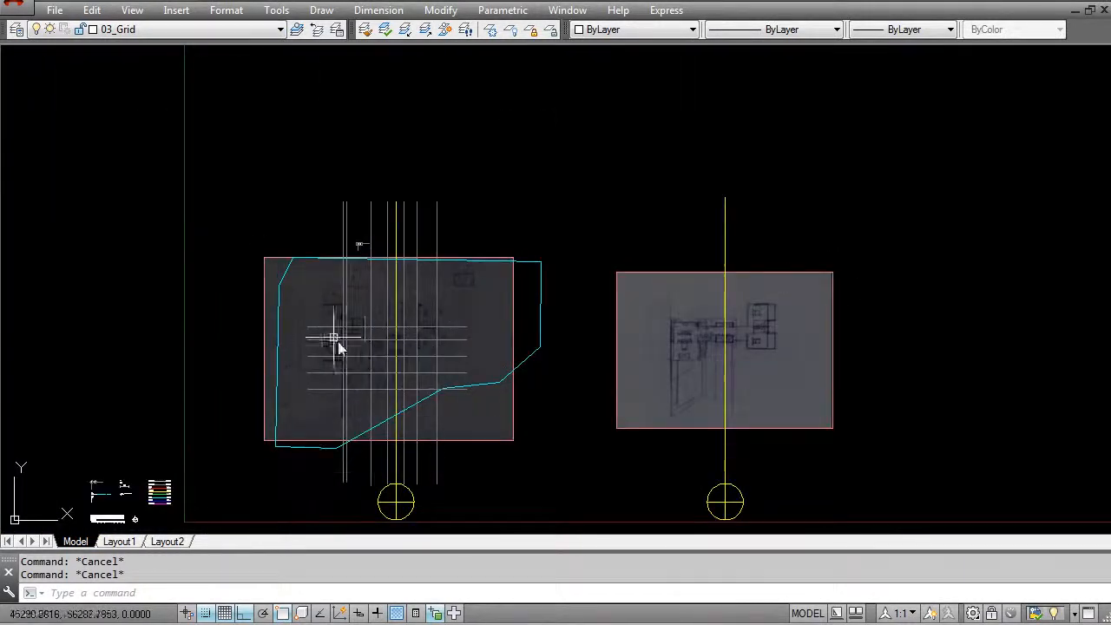
pyautogui.scroll(4, 354, 305)
pyautogui.moveTo(374, 225); pyautogui.dragTo(397, 302, button='middle')
pyautogui.moveTo(473, 397); pyautogui.dragTo(473, 223, button='middle')
pyautogui.scroll(4, 402, 259)
pyautogui.moveTo(271, 234); pyautogui.dragTo(398, 329, button='middle')
pyautogui.scroll(-2, 396, 280)
pyautogui.moveTo(374, 371); pyautogui.dragTo(386, 339, button='middle')
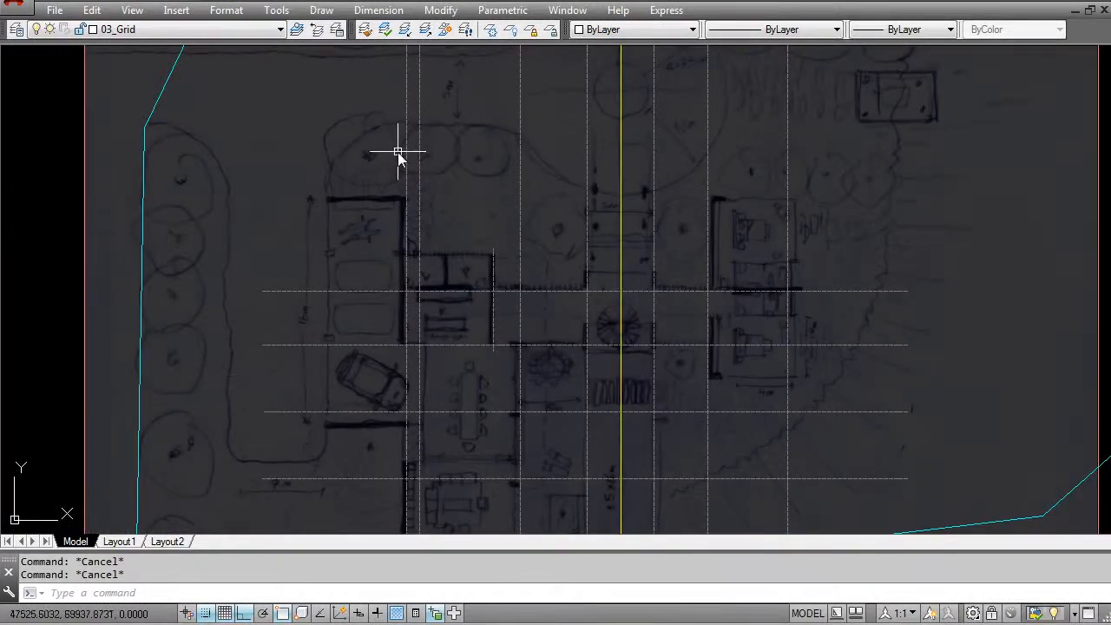
pyautogui.moveTo(373, 403); pyautogui.dragTo(366, 295, button='middle')
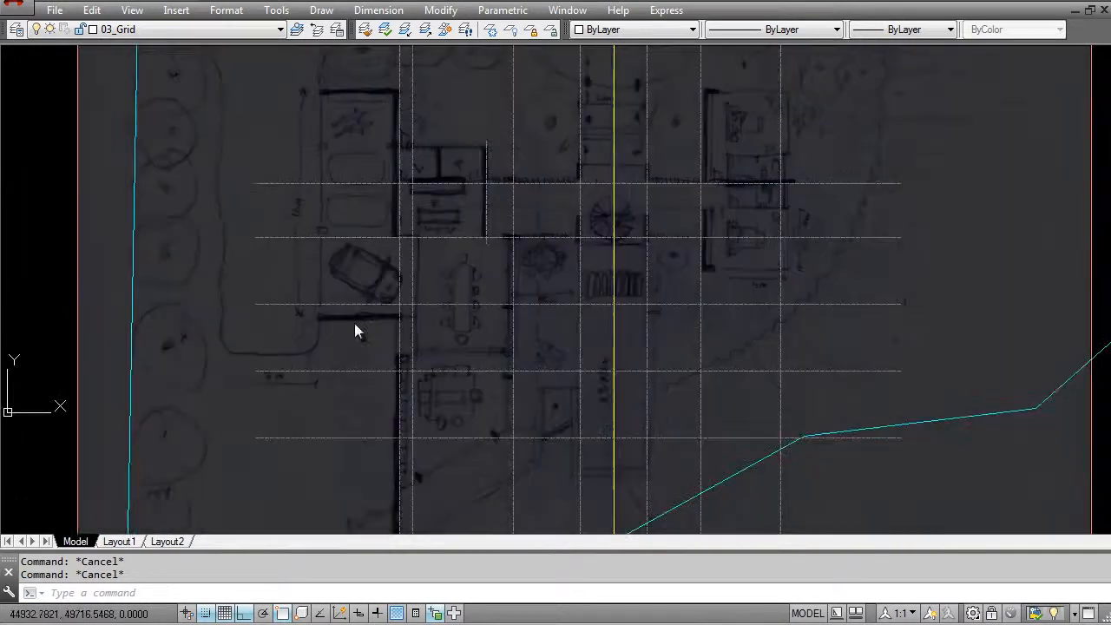
pyautogui.scroll(2, 358, 342)
pyautogui.moveTo(372, 380); pyautogui.dragTo(354, 296, button='middle')
pyautogui.scroll(-5, 330, 268)
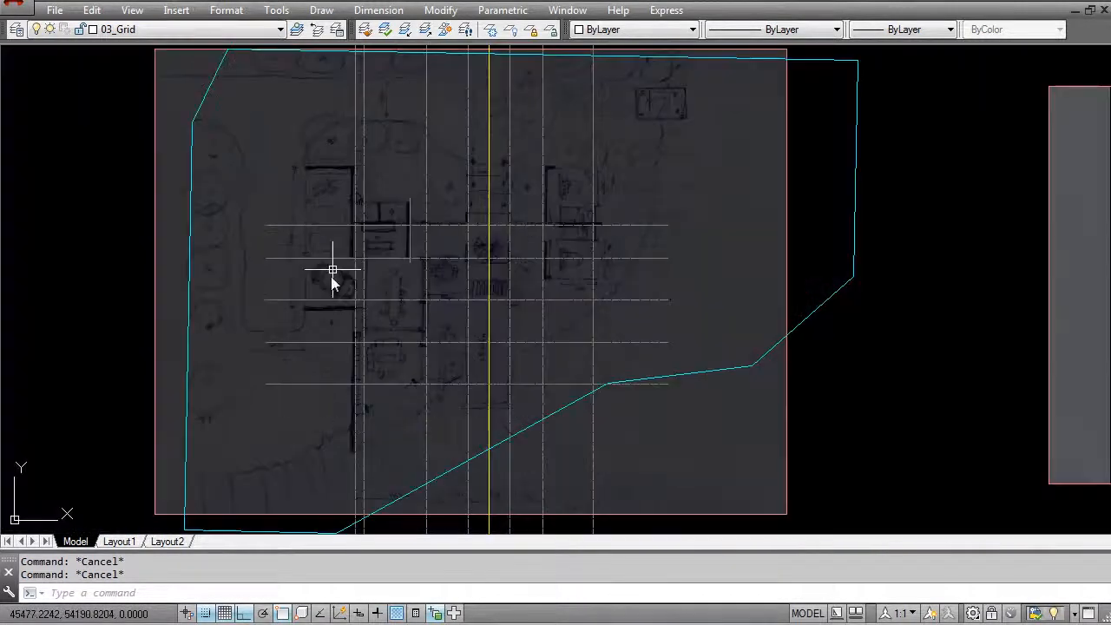
pyautogui.scroll(3, 325, 286)
pyautogui.scroll(3, 360, 340)
pyautogui.write('l')
pyautogui.press('Return')
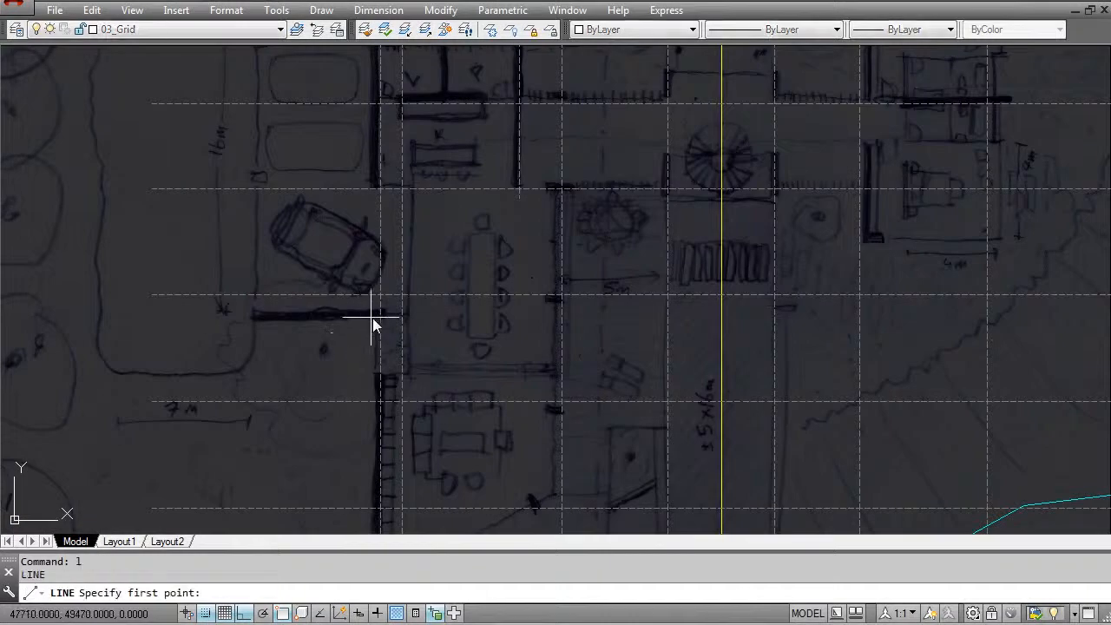
pyautogui.scroll(3, 364, 322)
pyautogui.press('Escape')
pyautogui.press('Escape')
# - Measure the vertical distance from the horizontal grid line below the sketched car to the garage's thick south wall
pyautogui.write('di')
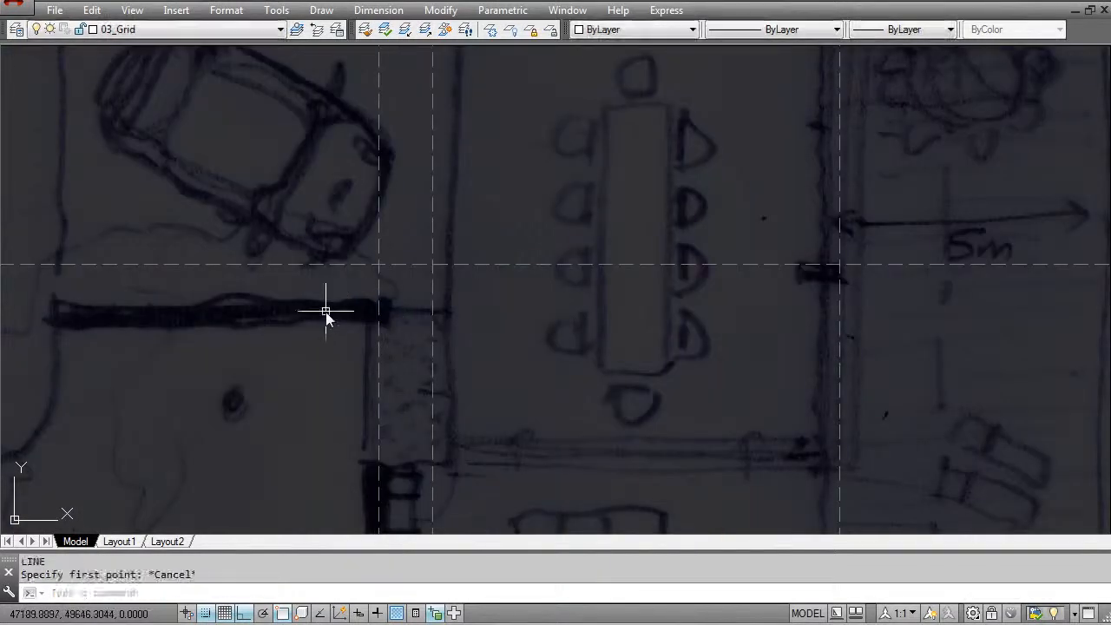
pyautogui.press('Return')
pyautogui.click(292, 265)
pyautogui.click(296, 315)
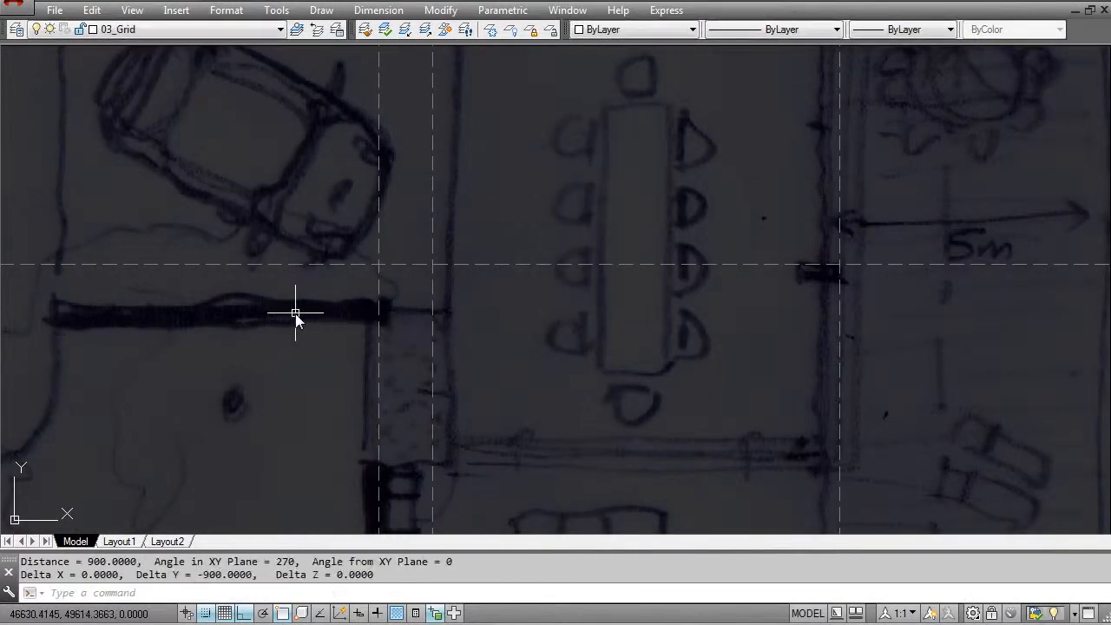
pyautogui.press('Escape')
pyautogui.press('Escape')
# - Offset the horizontal grid line below the sketched car by 1000 to the south, onto the garage's thick south wall
pyautogui.write('o')
pyautogui.press('Return')
pyautogui.write('1000')
pyautogui.press('Return')
pyautogui.click(304, 266)
pyautogui.click(346, 314)
pyautogui.press('Escape')
pyautogui.scroll(-4, 346, 312)
# - Shorten the garage's south-wall grid line by moving its east end to the vertical grid line along the garage's east wall
pyautogui.click(333, 328)
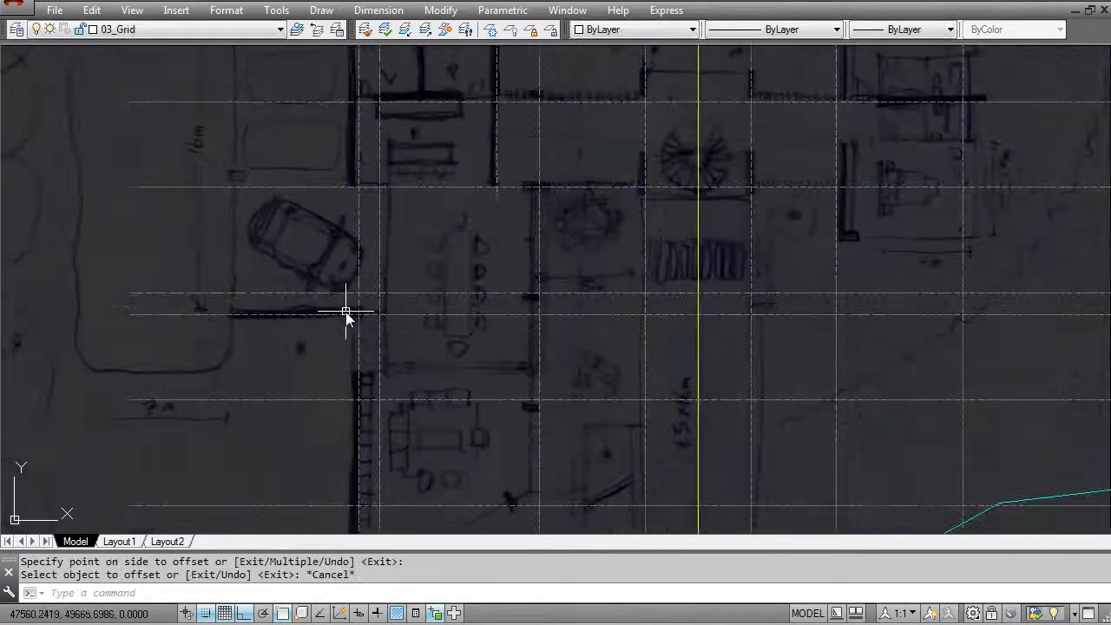
pyautogui.click(313, 308)
pyautogui.moveTo(372, 199); pyautogui.dragTo(382, 348, button='middle')
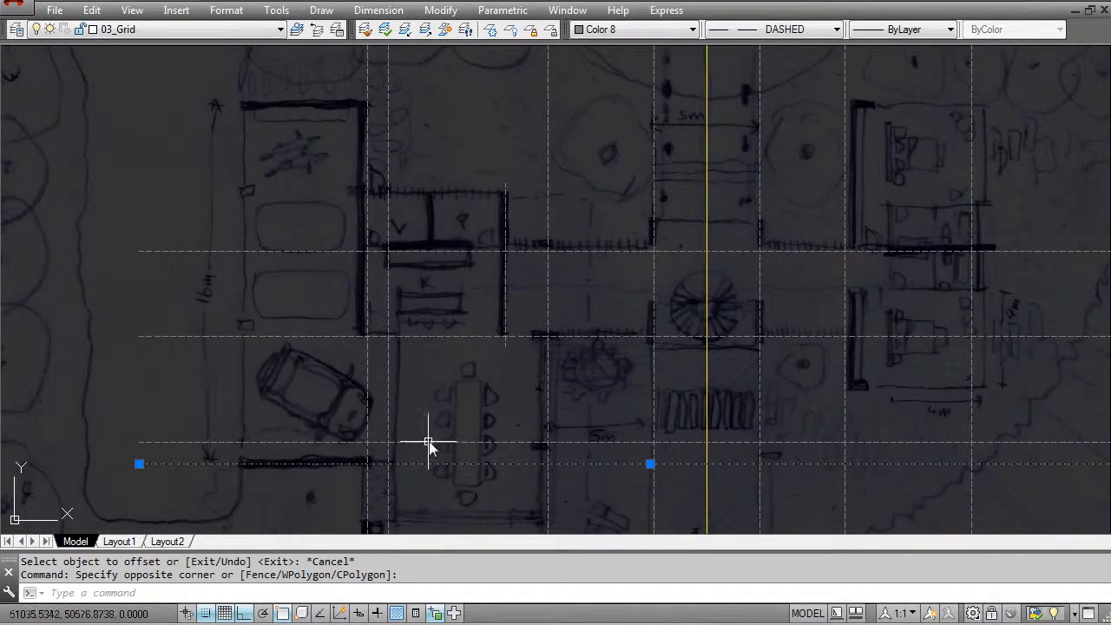
pyautogui.moveTo(382, 443); pyautogui.dragTo(358, 403, button='middle')
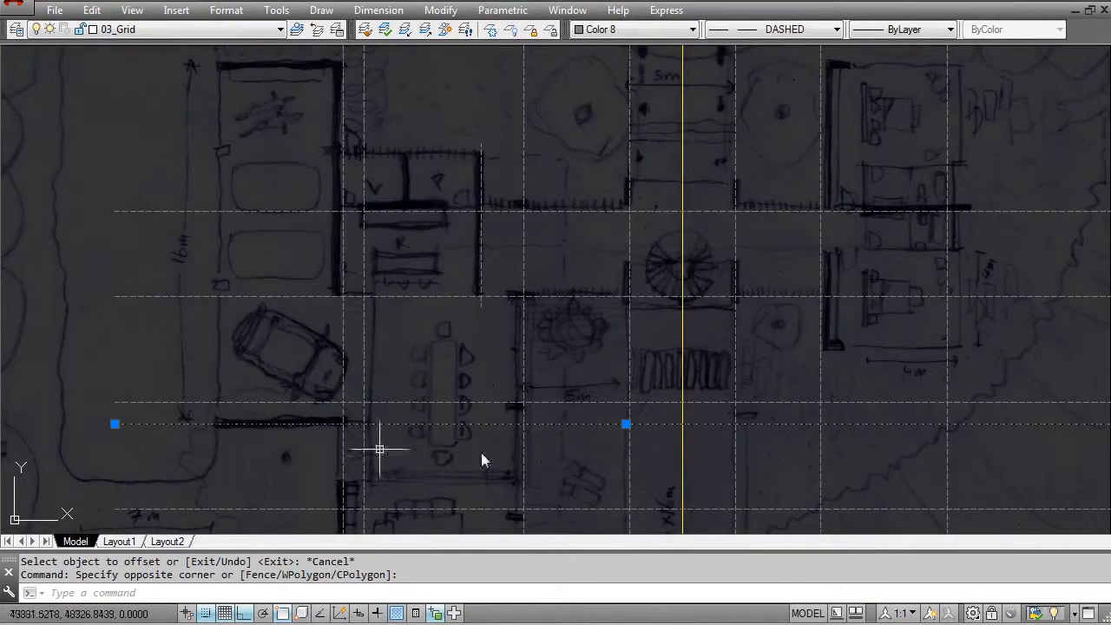
pyautogui.scroll(-4, 356, 371)
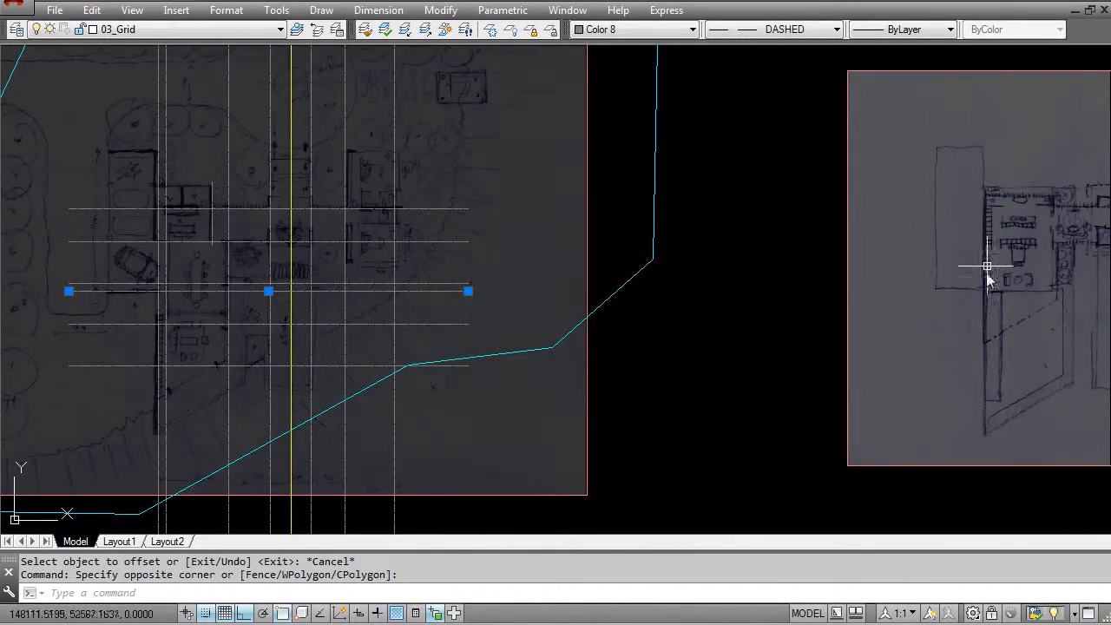
pyautogui.moveTo(268, 274); pyautogui.dragTo(608, 322, button='middle')
pyautogui.scroll(2, 479, 340)
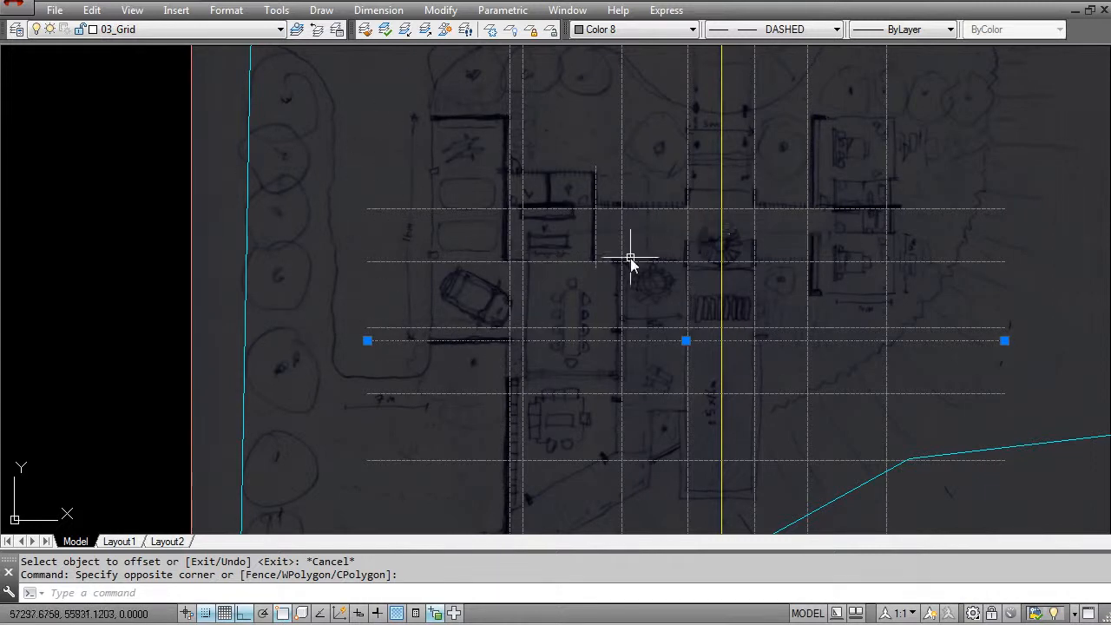
pyautogui.scroll(2, 574, 289)
pyautogui.scroll(-2, 471, 278)
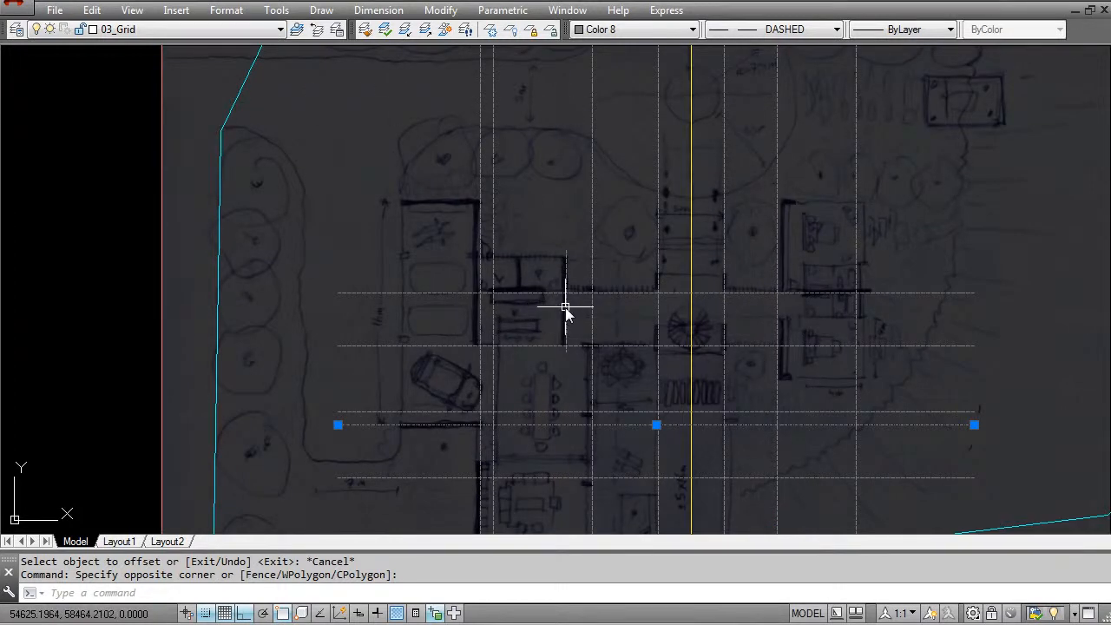
pyautogui.moveTo(450, 423); pyautogui.dragTo(445, 345, button='middle')
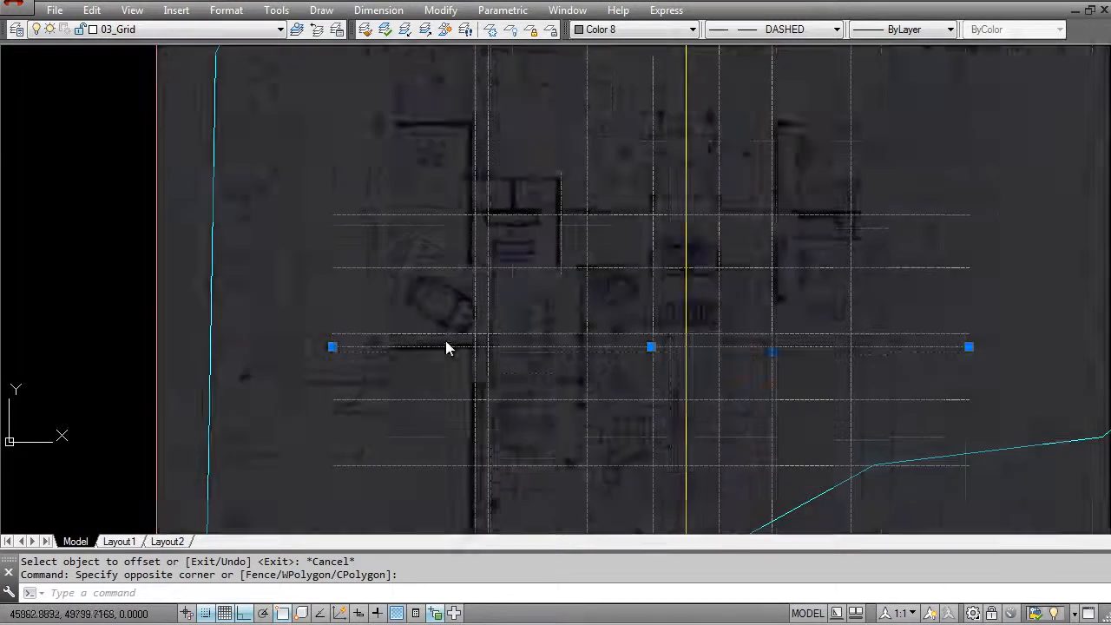
pyautogui.scroll(2, 438, 344)
pyautogui.moveTo(728, 391); pyautogui.dragTo(331, 376, button='middle')
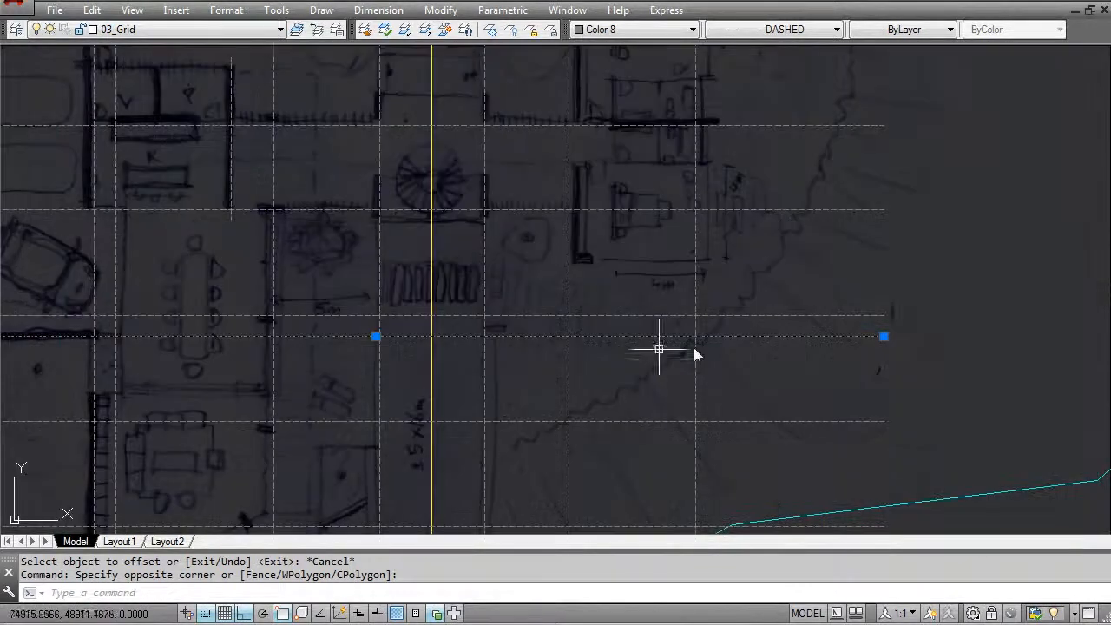
pyautogui.click(884, 336)
pyautogui.moveTo(116, 326); pyautogui.dragTo(272, 337, button='middle')
pyautogui.click(252, 346)
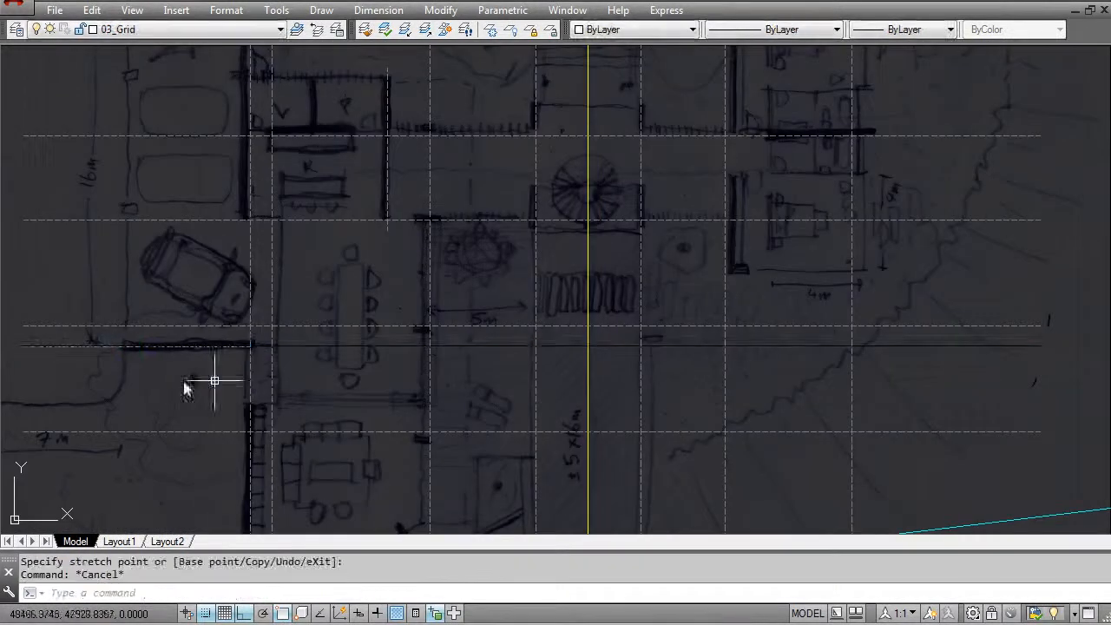
pyautogui.press('Escape')
pyautogui.moveTo(201, 368); pyautogui.dragTo(318, 353, button='middle')
pyautogui.click(318, 350)
pyautogui.click(267, 321)
pyautogui.click(145, 30)
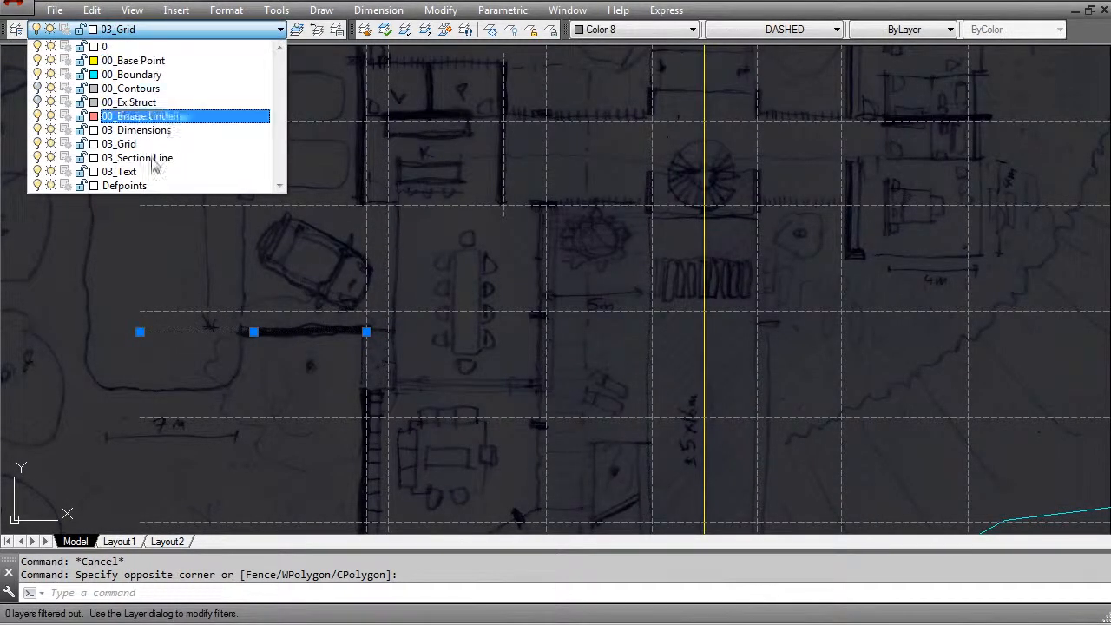
pyautogui.press('Escape')
pyautogui.press('Escape')
# - Offset the shortened grid line on the garage's south wall by 16000 to the north
pyautogui.scroll(-5, 387, 335)
pyautogui.scroll(5, 337, 295)
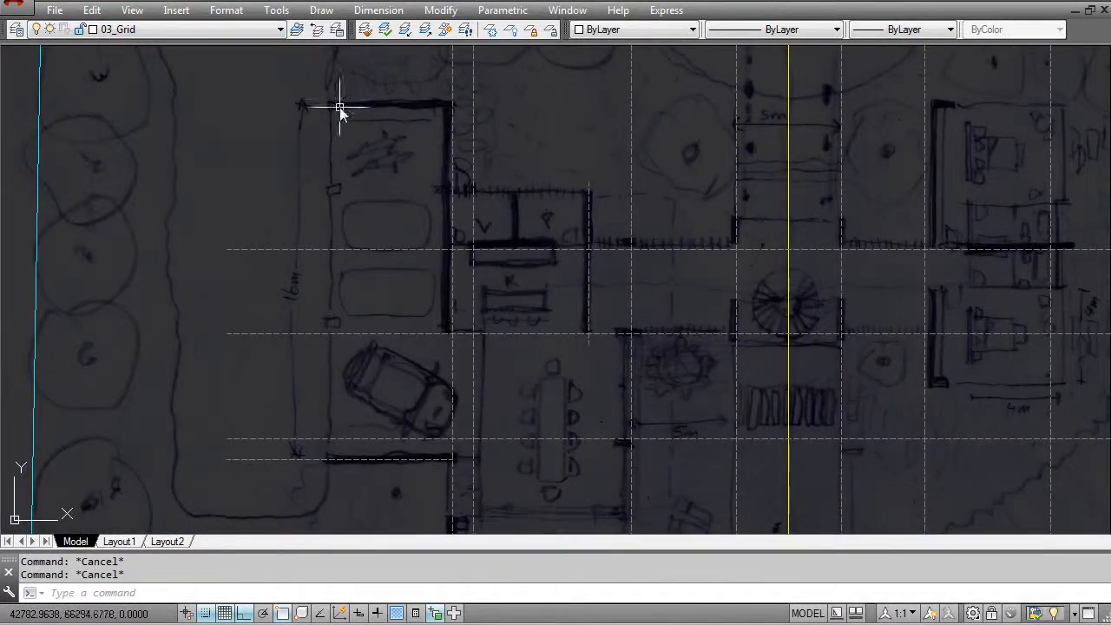
pyautogui.write('o')
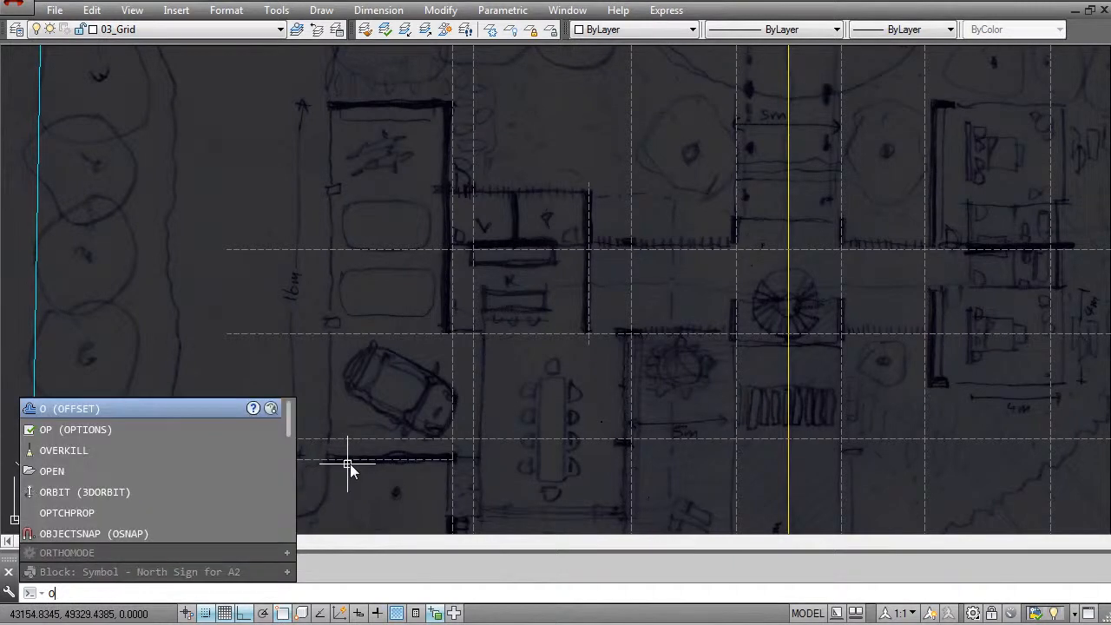
pyautogui.press('Return')
pyautogui.write('16000')
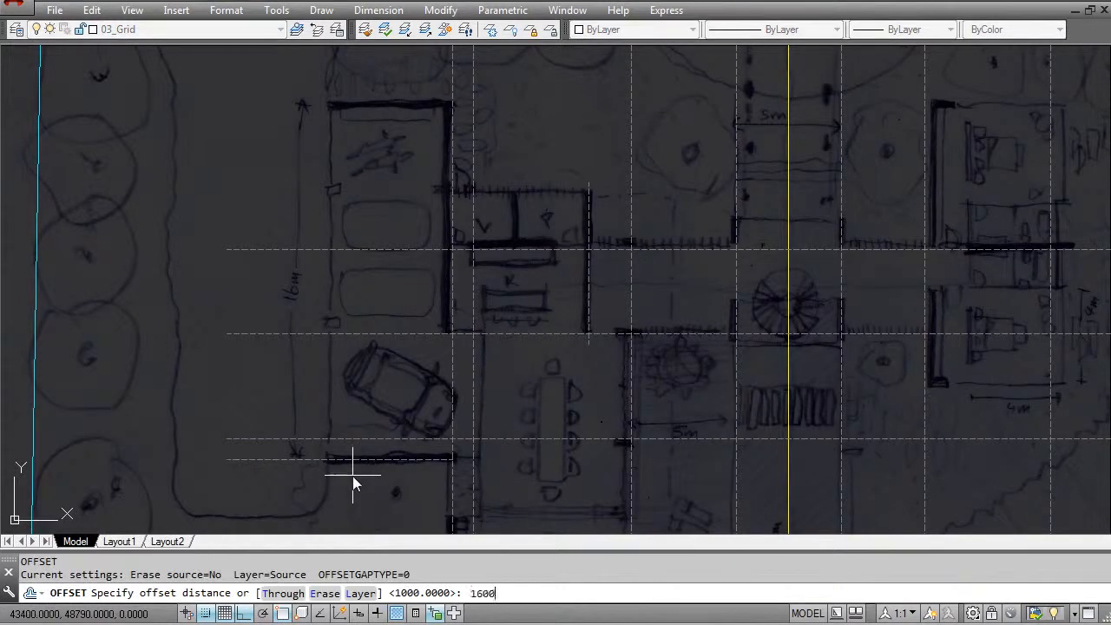
pyautogui.press('Return')
pyautogui.click(358, 464)
pyautogui.click(338, 263)
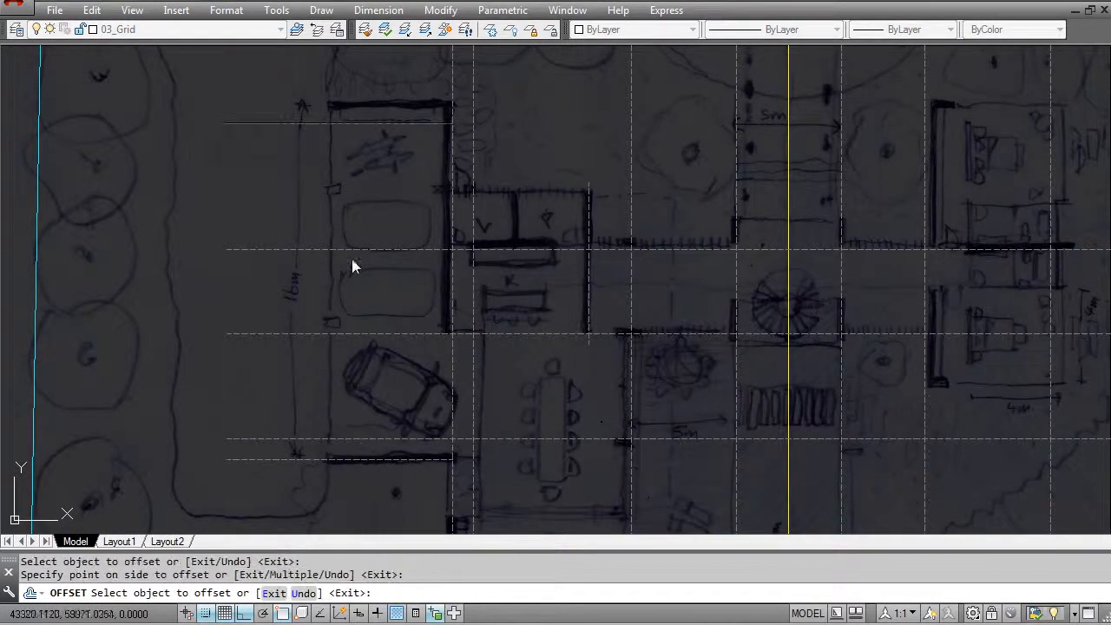
pyautogui.press('Escape')
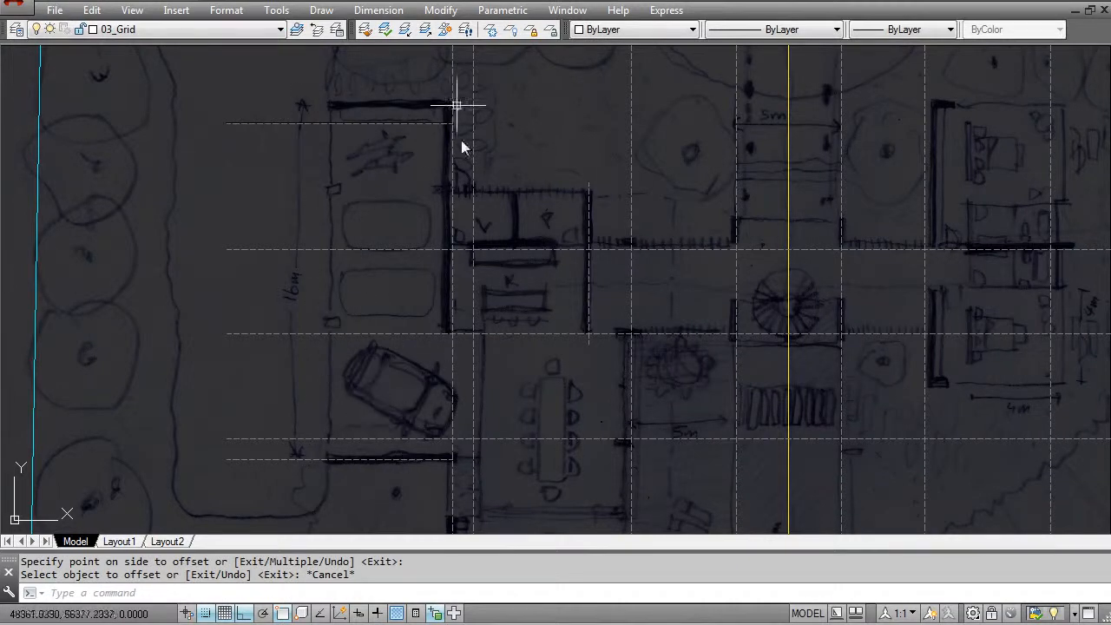
# - Measure the vertical distance from the lower east bathroom's south wall to the horizontal grid line along the thick wall between the bathrooms
pyautogui.scroll(-2, 275, 315)
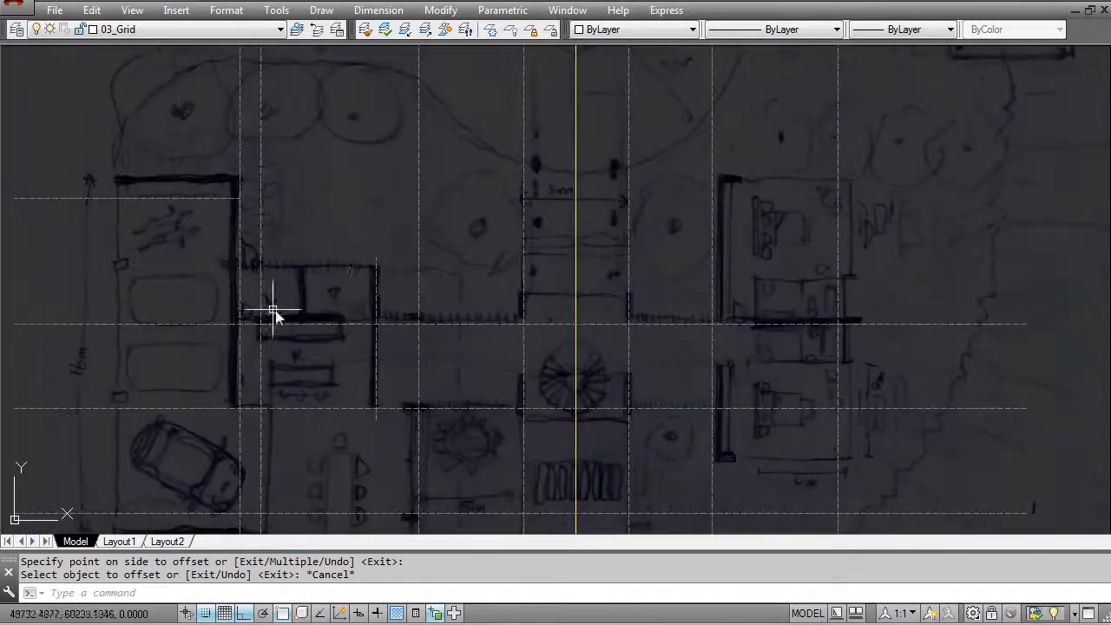
pyautogui.scroll(-2, 368, 295)
pyautogui.scroll(2, 449, 290)
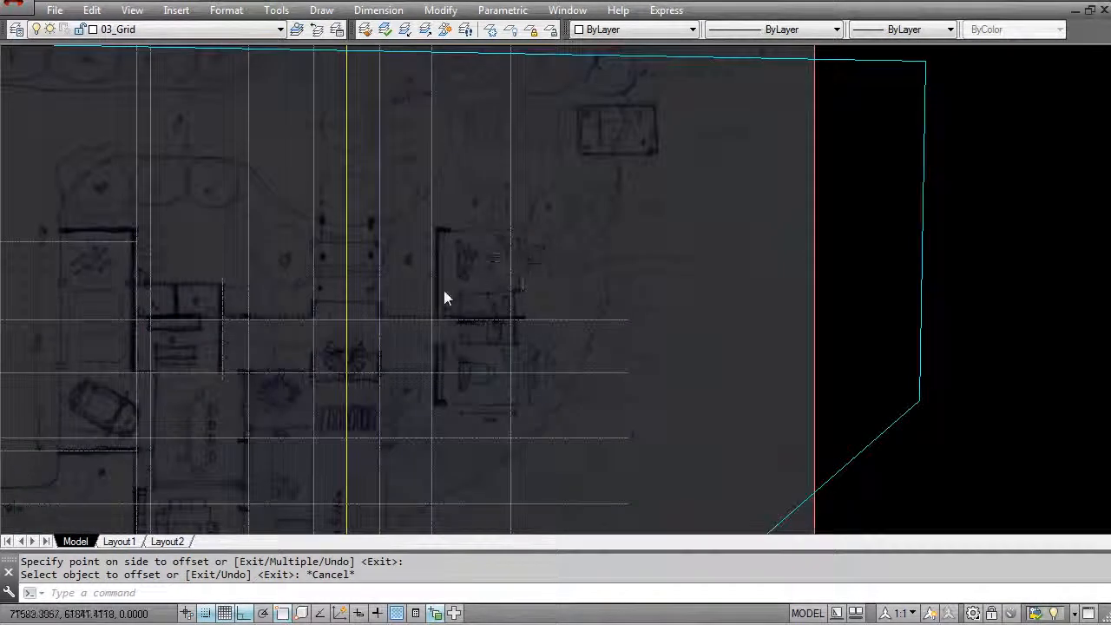
pyautogui.scroll(2, 460, 339)
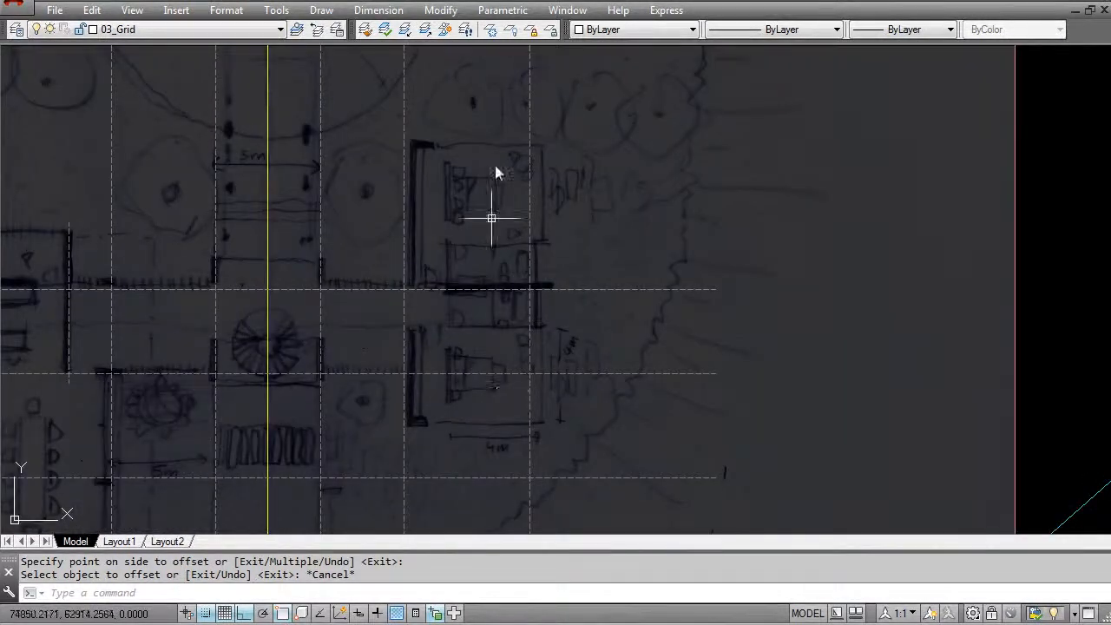
pyautogui.scroll(2, 501, 335)
pyautogui.press('Escape')
pyautogui.write('di')
pyautogui.press('Return')
pyautogui.click(477, 324)
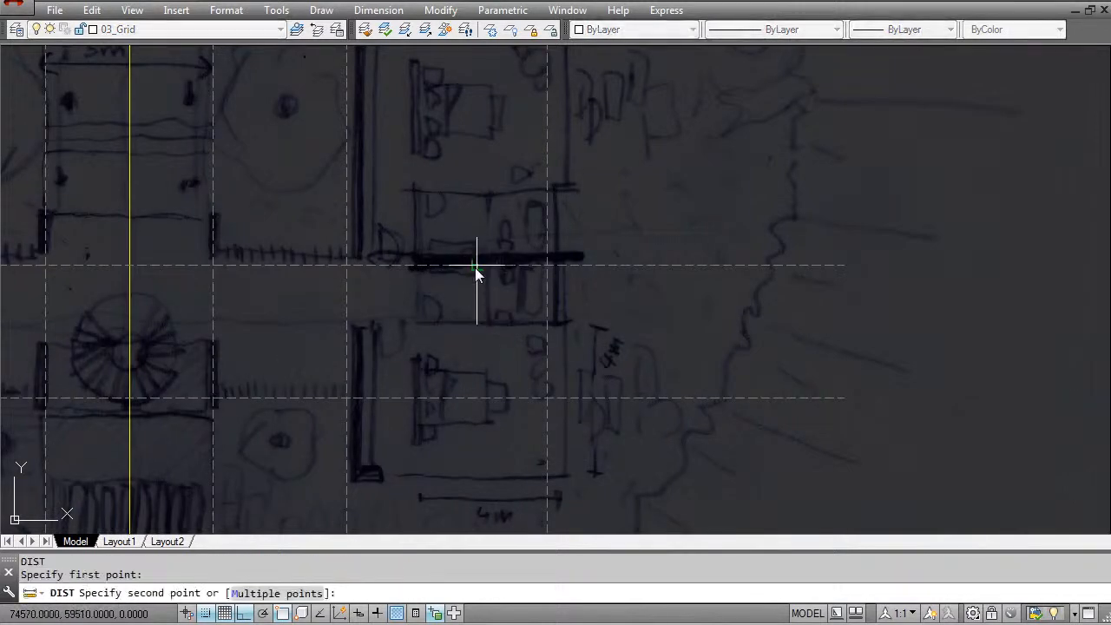
pyautogui.click(476, 270)
pyautogui.moveTo(464, 321); pyautogui.dragTo(462, 330, button='middle')
pyautogui.press('Escape')
pyautogui.press('Escape')
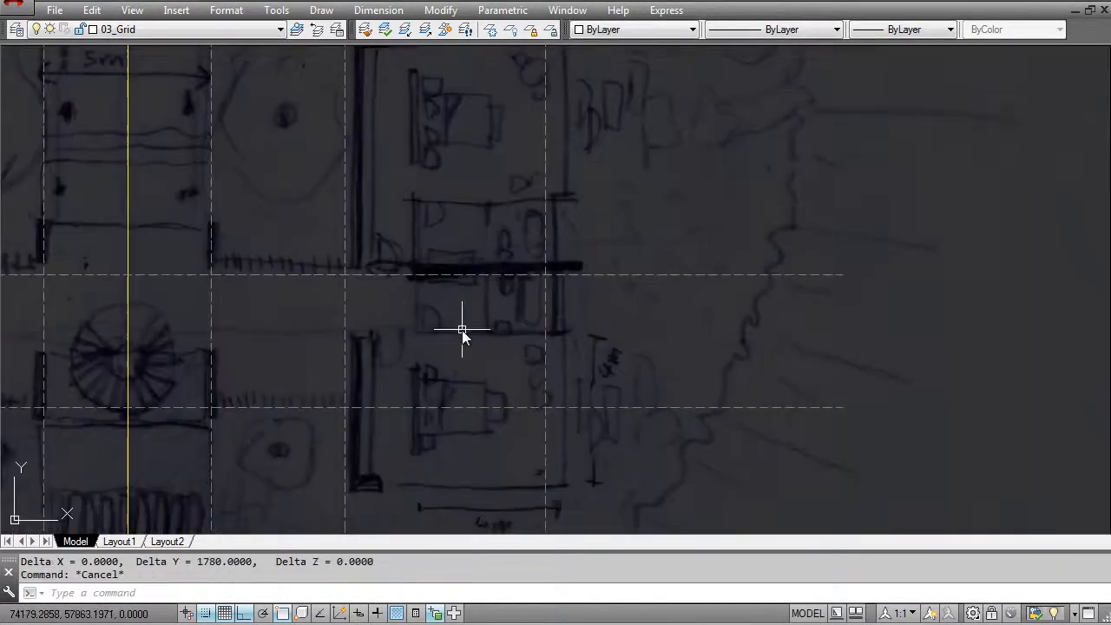
# - Offset the horizontal grid line at the thick wall between the east bathrooms by 2000 to the south
pyautogui.write('o')
pyautogui.press('Return')
pyautogui.write('2000')
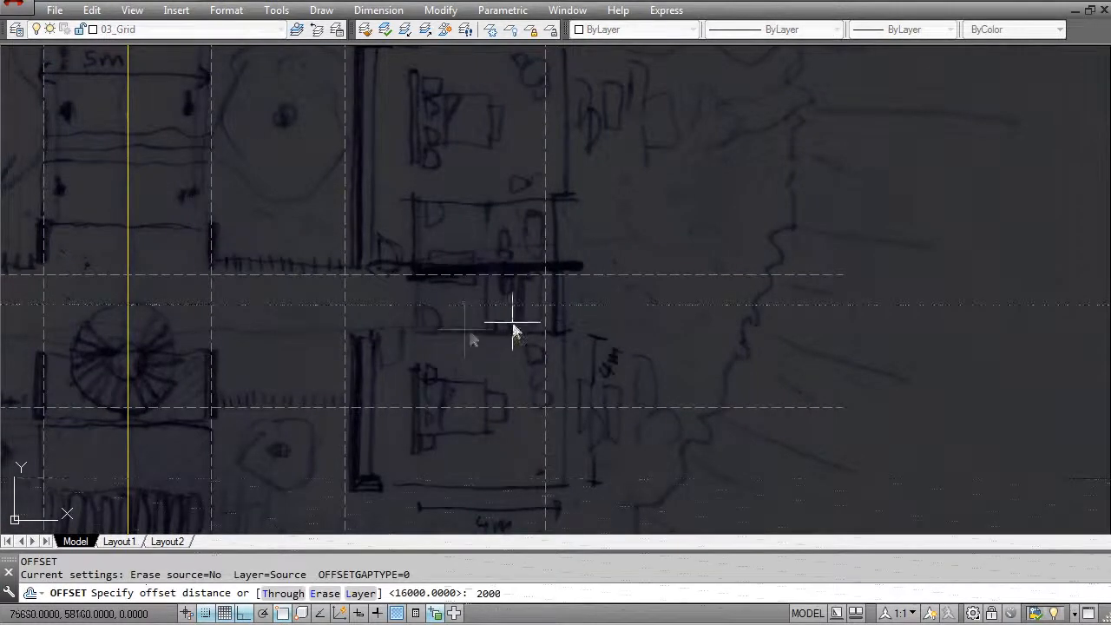
pyautogui.press('Return')
pyautogui.click(496, 276)
pyautogui.click(489, 322)
pyautogui.press('Escape')
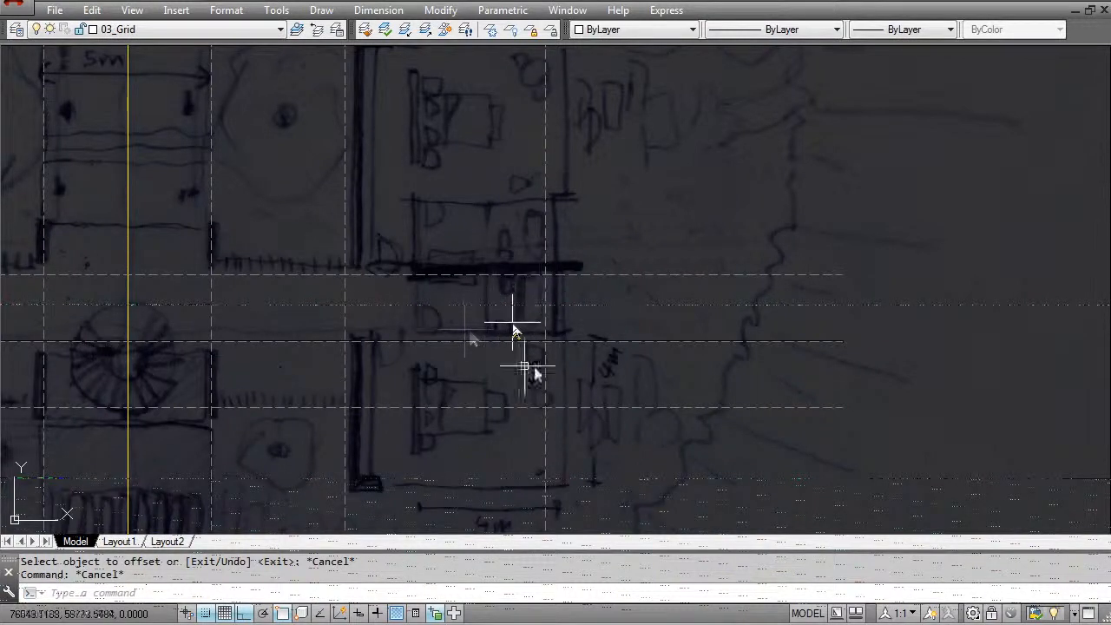
# - Shorten the horizontal grid line crossing the lower east bedroom so its east end stops just past the spiral staircase
pyautogui.moveTo(502, 297); pyautogui.dragTo(498, 306, button='middle')
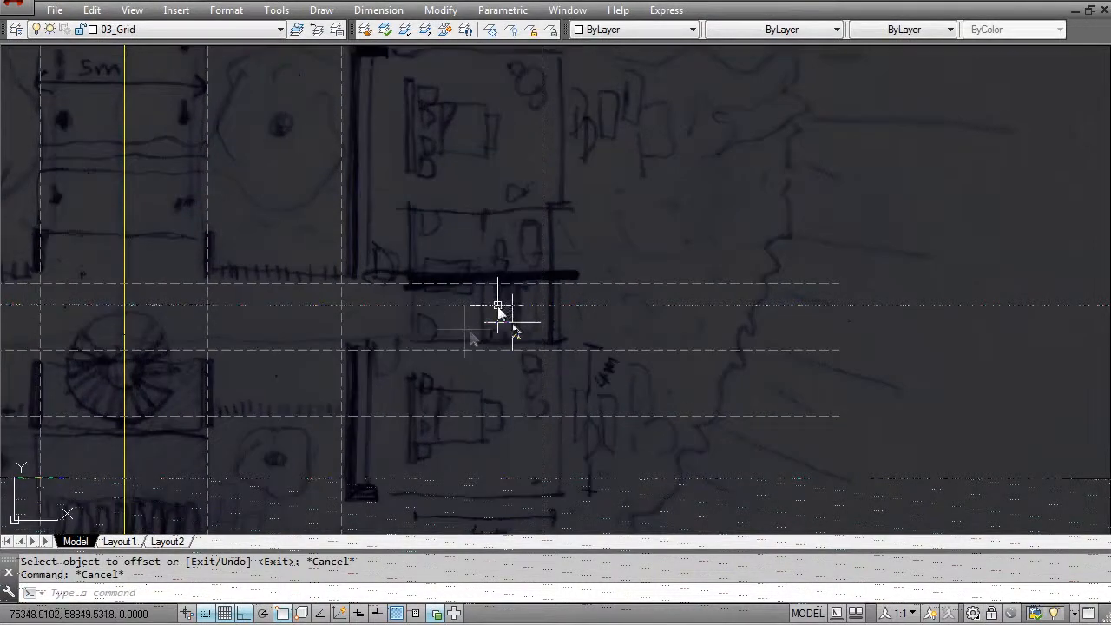
pyautogui.press('Escape')
pyautogui.moveTo(532, 399); pyautogui.dragTo(531, 363, button='middle')
pyautogui.click(512, 393)
pyautogui.click(462, 356)
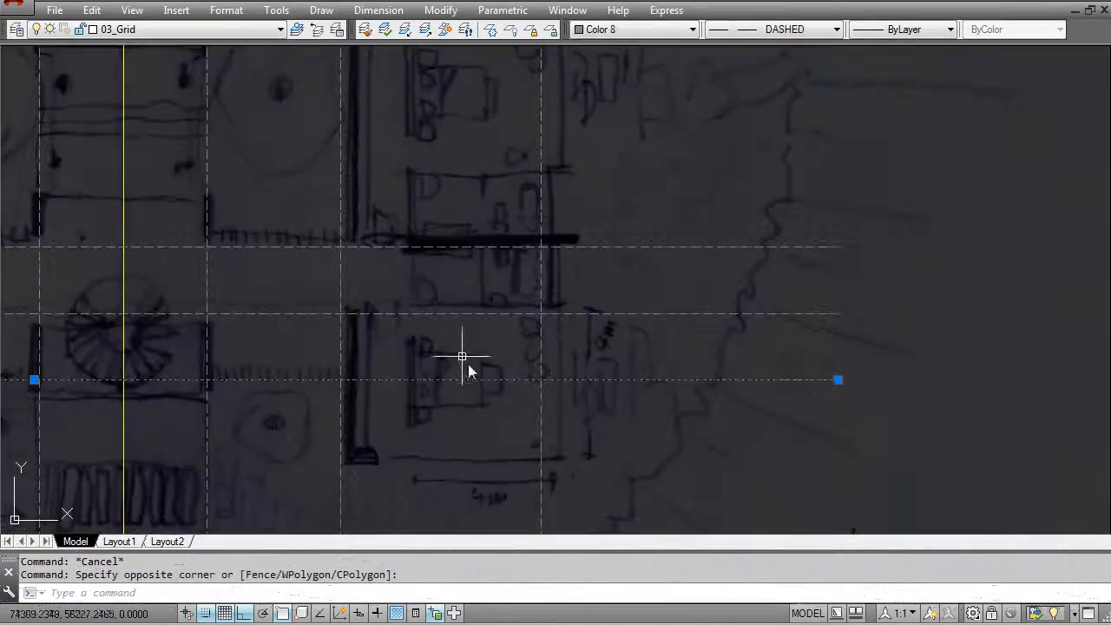
pyautogui.click(838, 380)
pyautogui.press('Escape')
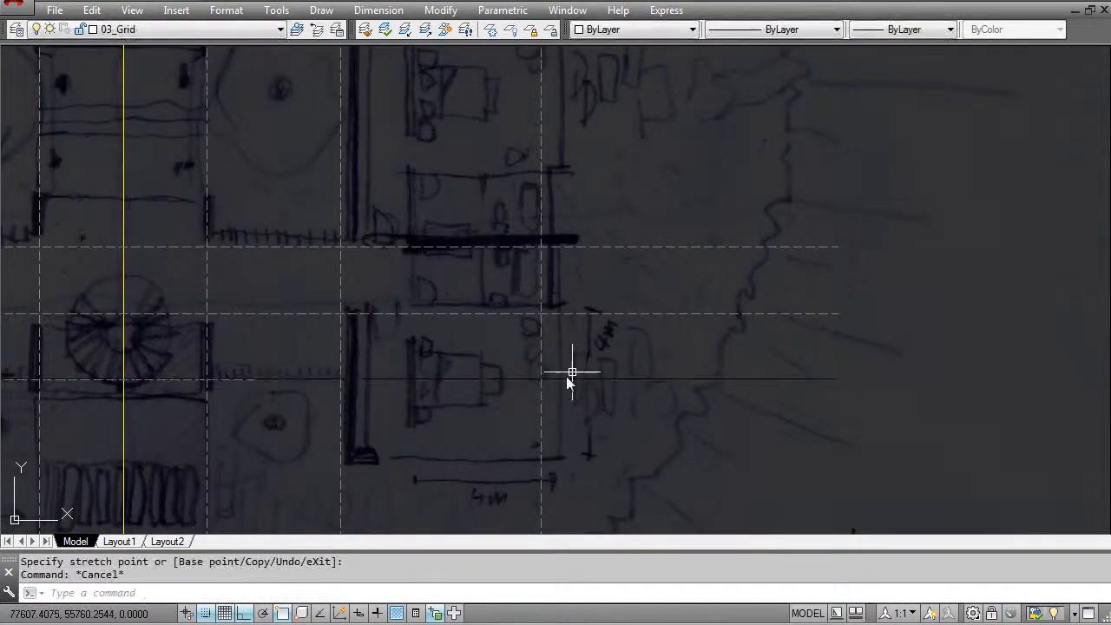
pyautogui.moveTo(429, 444); pyautogui.dragTo(418, 434, button='middle')
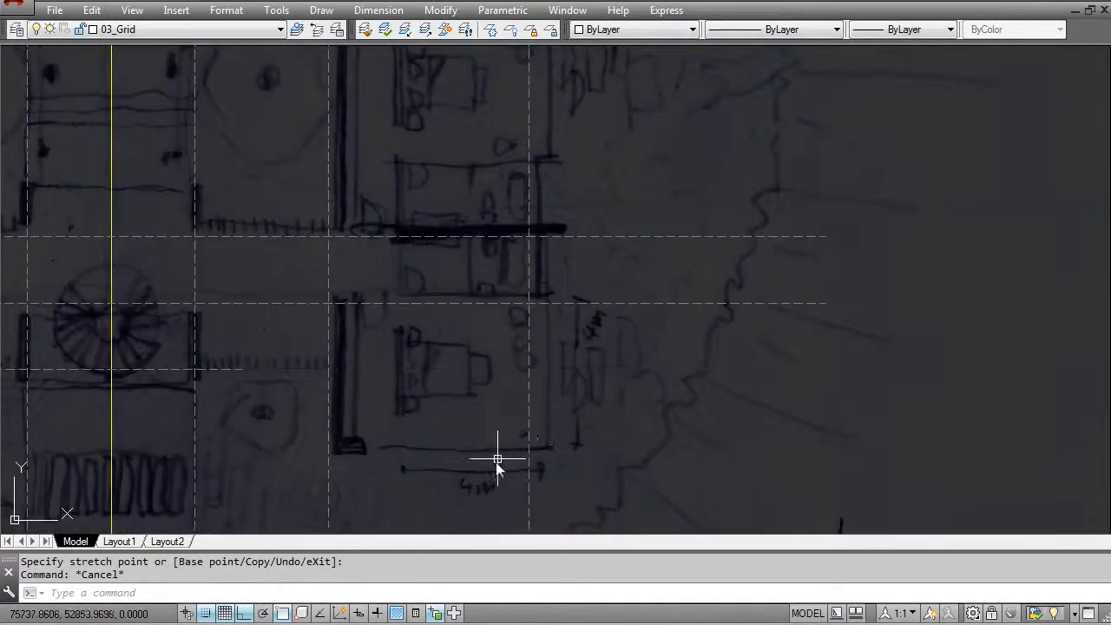
# - Offset the horizontal grid line along the lower east bedroom's north wall by 4000 to the south
pyautogui.press('Escape')
pyautogui.write('o')
pyautogui.press('Return')
pyautogui.write('400')
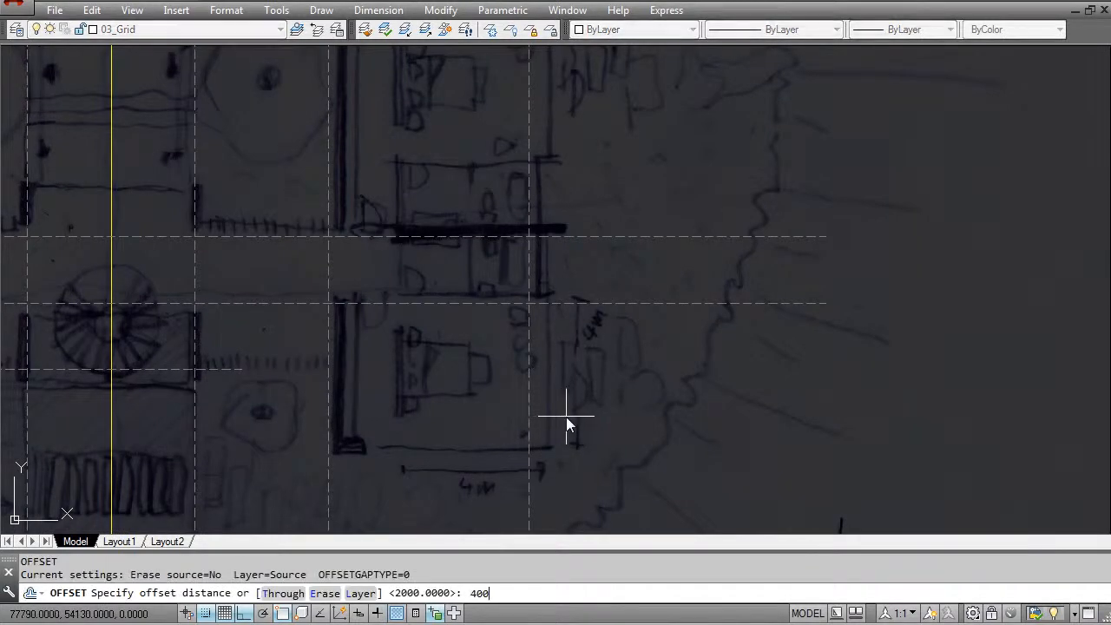
pyautogui.press('Return')
pyautogui.click(573, 303)
pyautogui.click(545, 373)
pyautogui.press('Escape')
# - Shorten the grid line near the lower east bedroom's south wall so its west end stops just west of the bedroom's west wall
pyautogui.scroll(-1, 456, 417)
pyautogui.click(328, 454)
pyautogui.click(317, 412)
pyautogui.moveTo(478, 382)
pyautogui.mouseDown(button='middle')
pyautogui.moveTo(521, 385)
pyautogui.moveTo(534, 361)
pyautogui.mouseUp(button='middle')
pyautogui.moveTo(191, 366); pyautogui.dragTo(488, 329, button='middle')
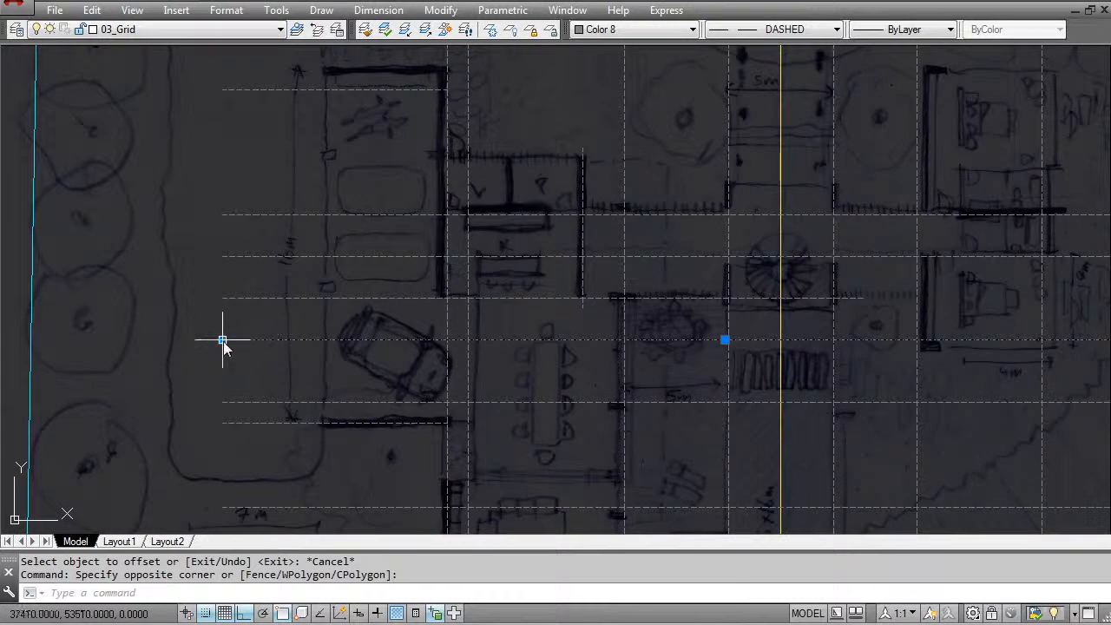
pyautogui.click(223, 340)
pyautogui.moveTo(738, 323); pyautogui.dragTo(290, 311, button='middle')
pyautogui.scroll(2, 483, 335)
pyautogui.press('Escape')
pyautogui.press('Escape')
# - Examine how the grid lines fit the east rooms and the central passage, and view both scanned sketches together
pyautogui.scroll(-4, 471, 327)
pyautogui.scroll(-2, 471, 327)
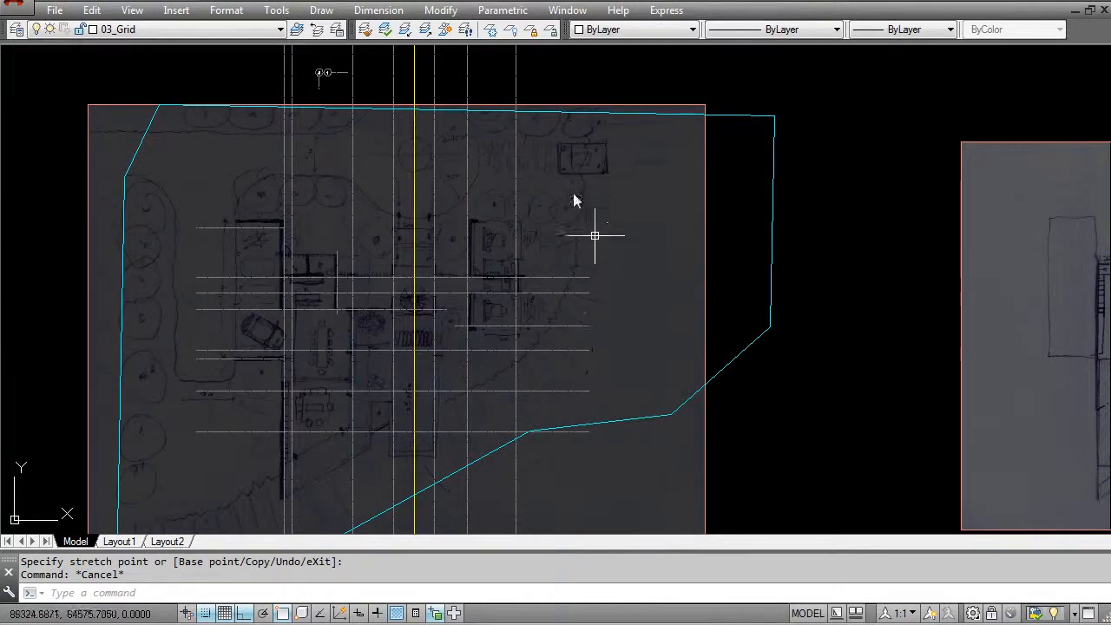
pyautogui.scroll(3, 464, 307)
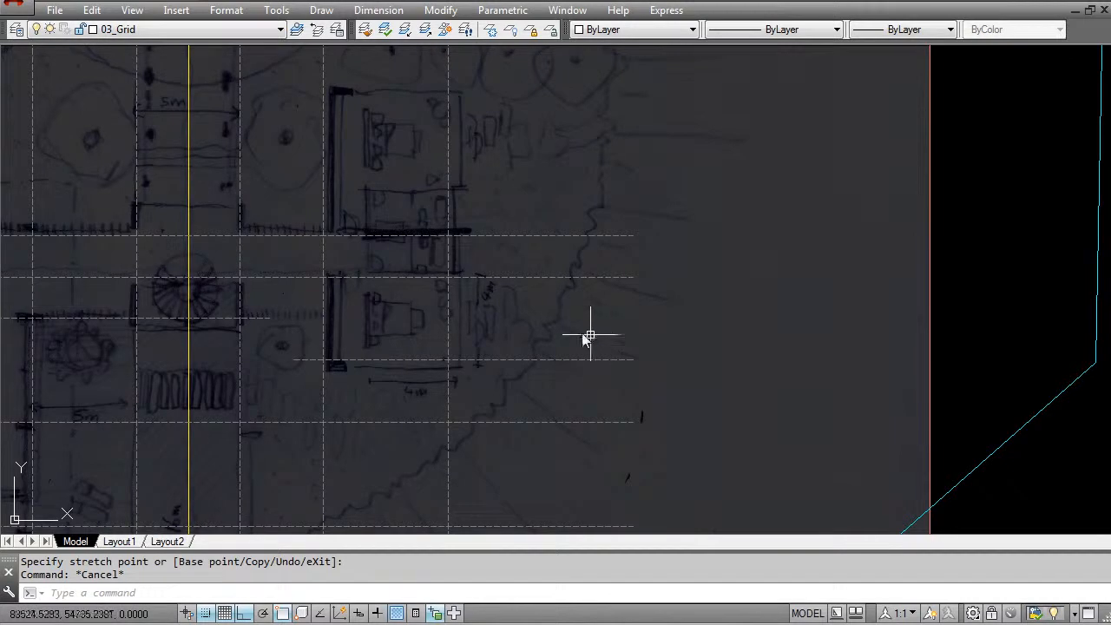
pyautogui.scroll(3, 441, 330)
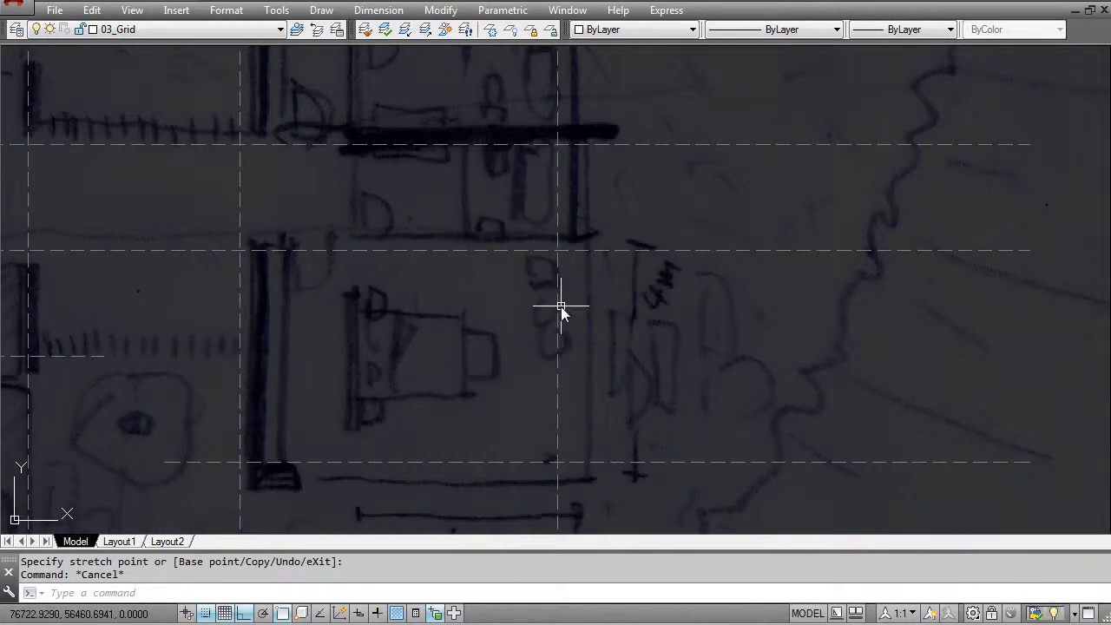
pyautogui.scroll(-5, 490, 237)
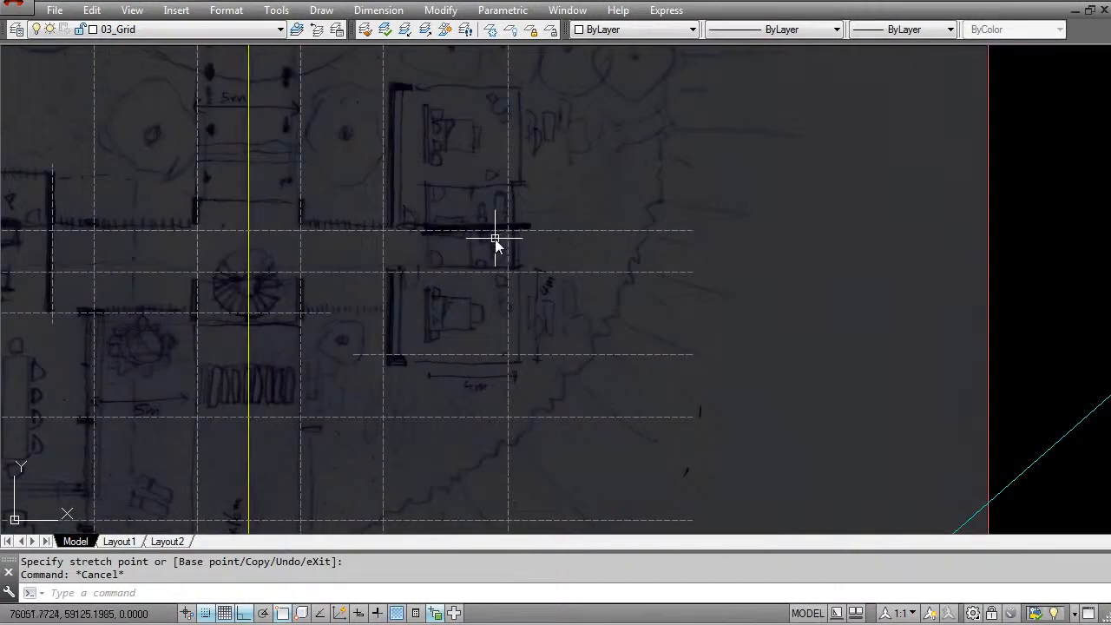
pyautogui.scroll(4, 303, 216)
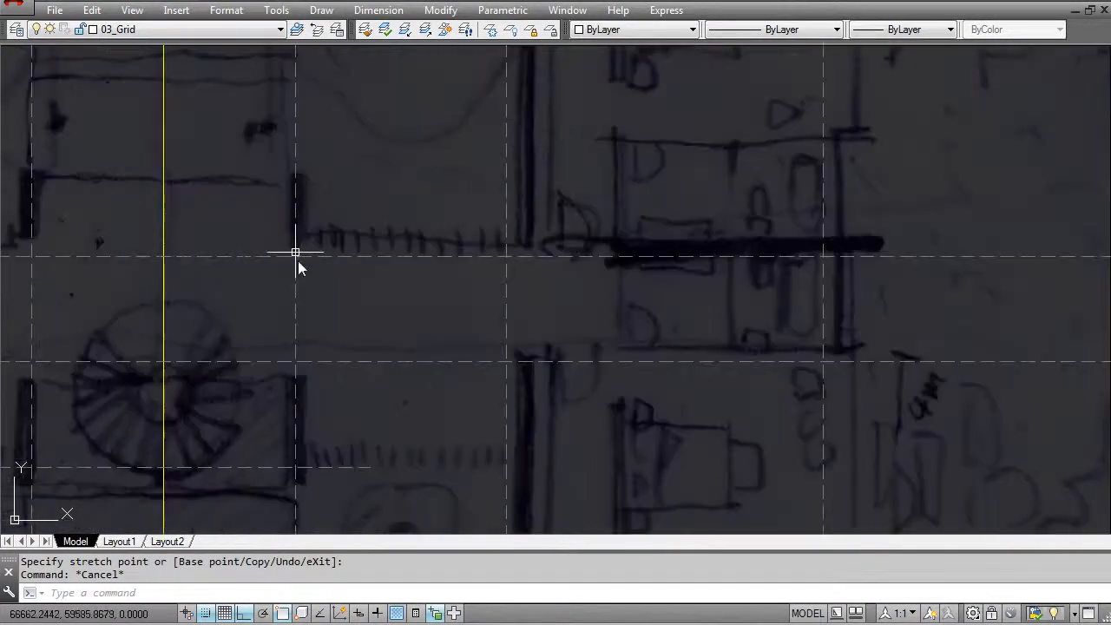
pyautogui.moveTo(335, 262); pyautogui.dragTo(208, 265, button='middle')
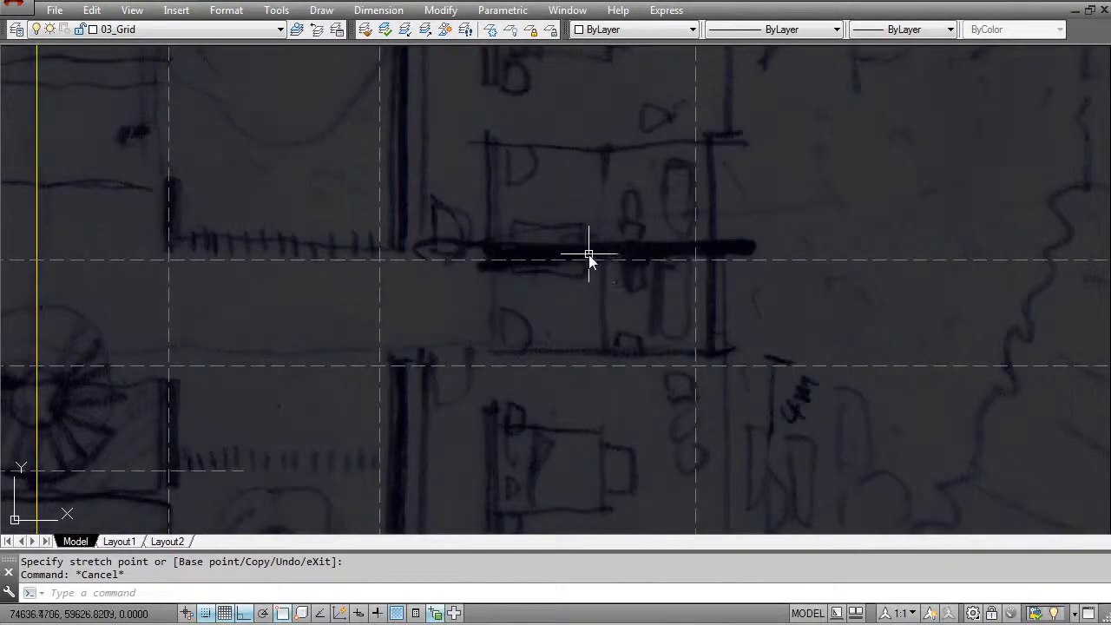
pyautogui.scroll(-2, 588, 258)
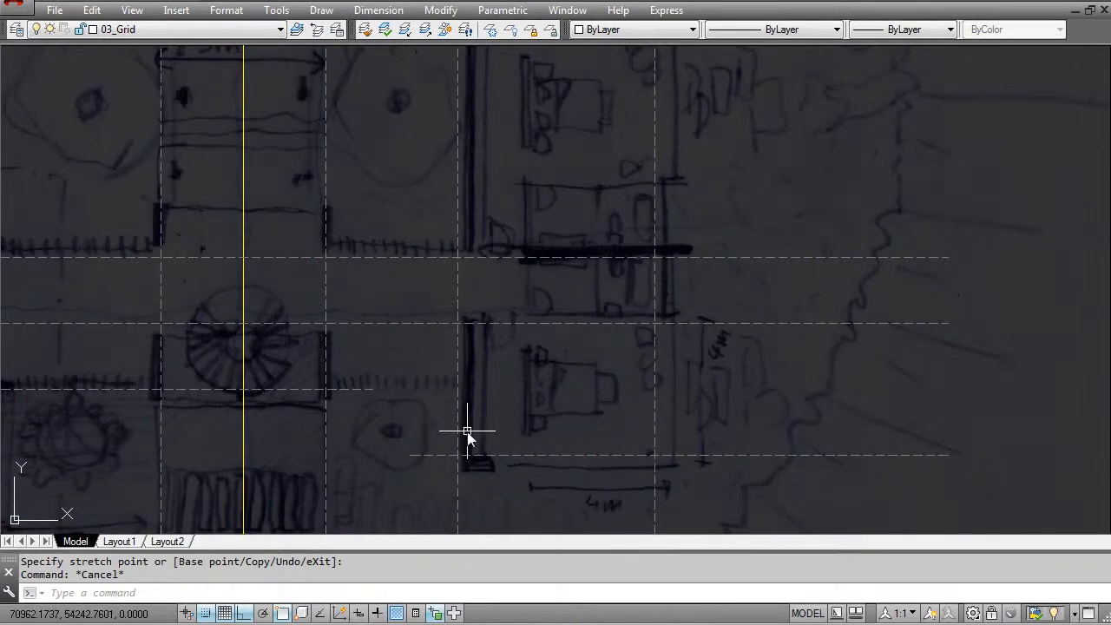
pyautogui.scroll(-3, 700, 385)
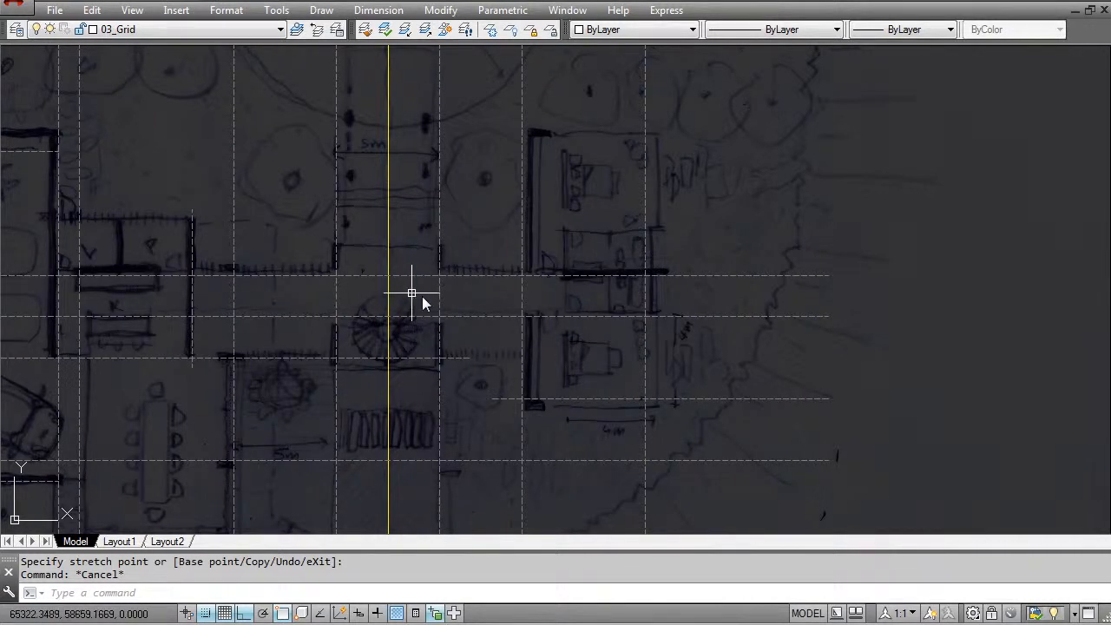
pyautogui.scroll(-4, 429, 325)
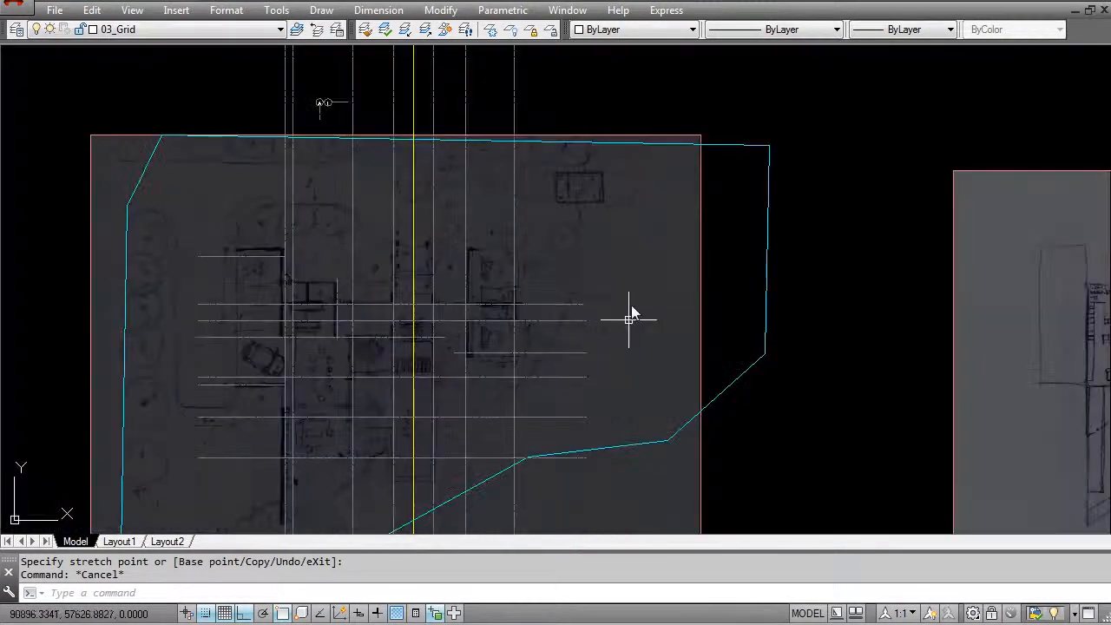
pyautogui.scroll(-4, 651, 244)
pyautogui.moveTo(770, 333); pyautogui.dragTo(640, 333, button='middle')
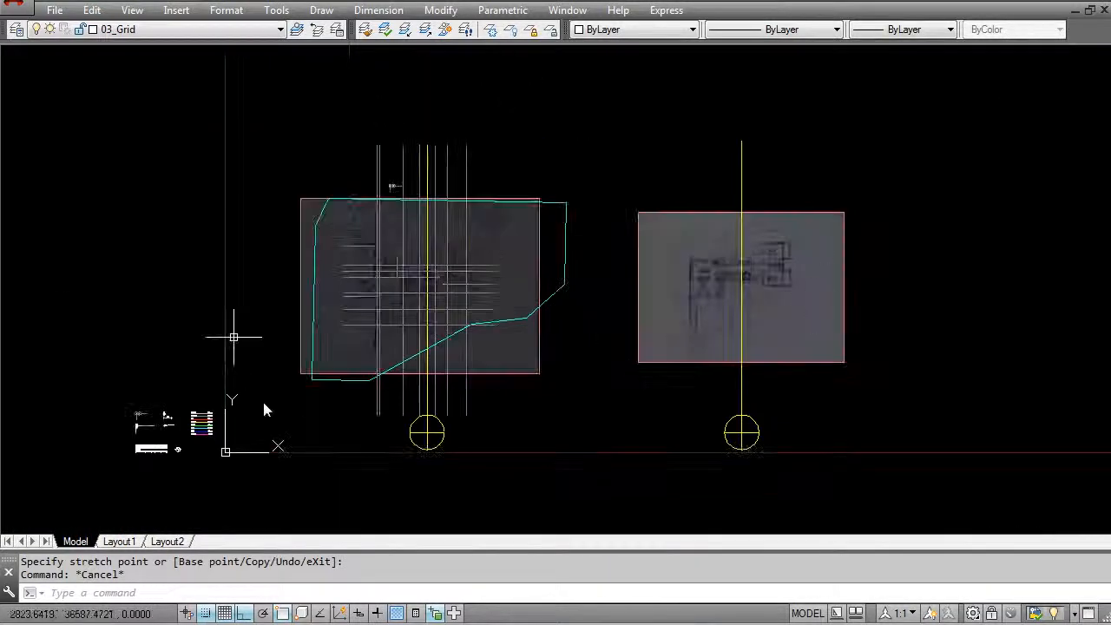